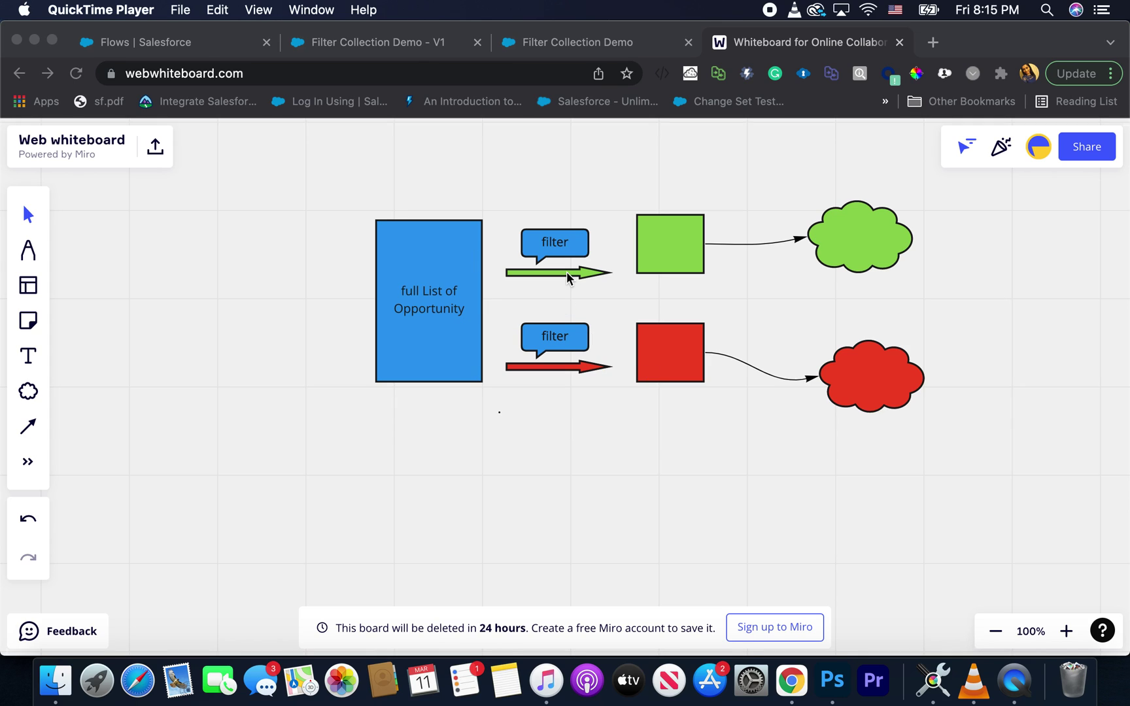
Step: Bring the browser window with the whiteboard diagram to the front
left_click(713, 233)
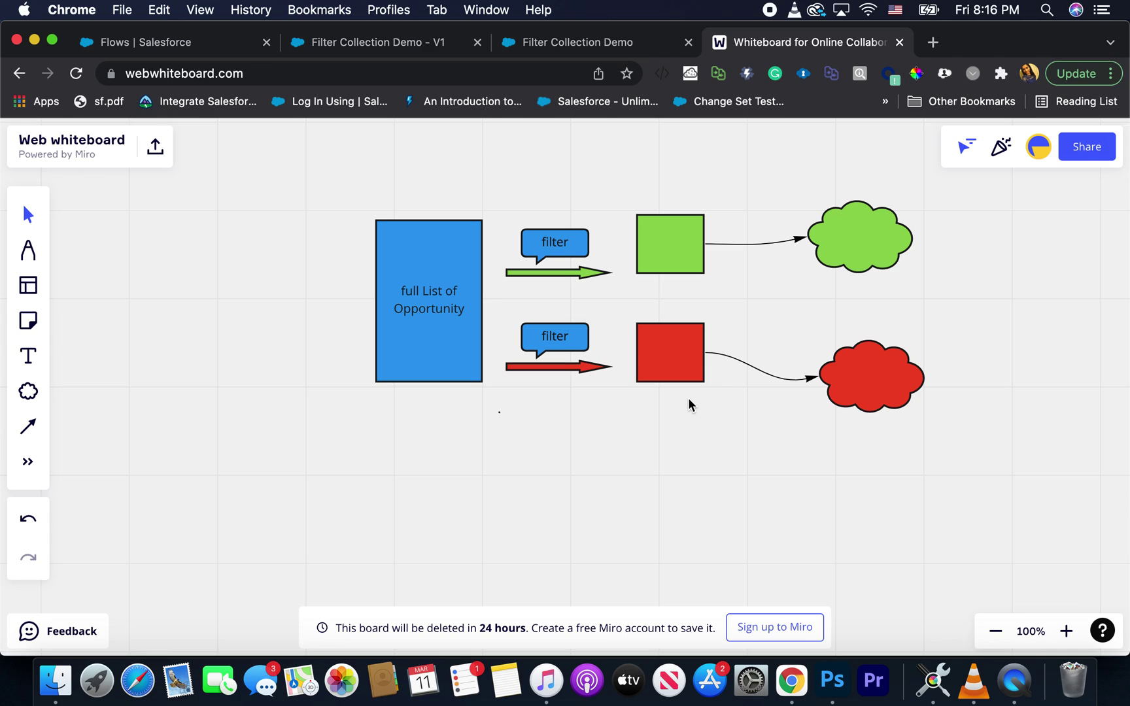
Step: From the Setup Flows page, create a new blank Screen Flow
left_click(444, 53)
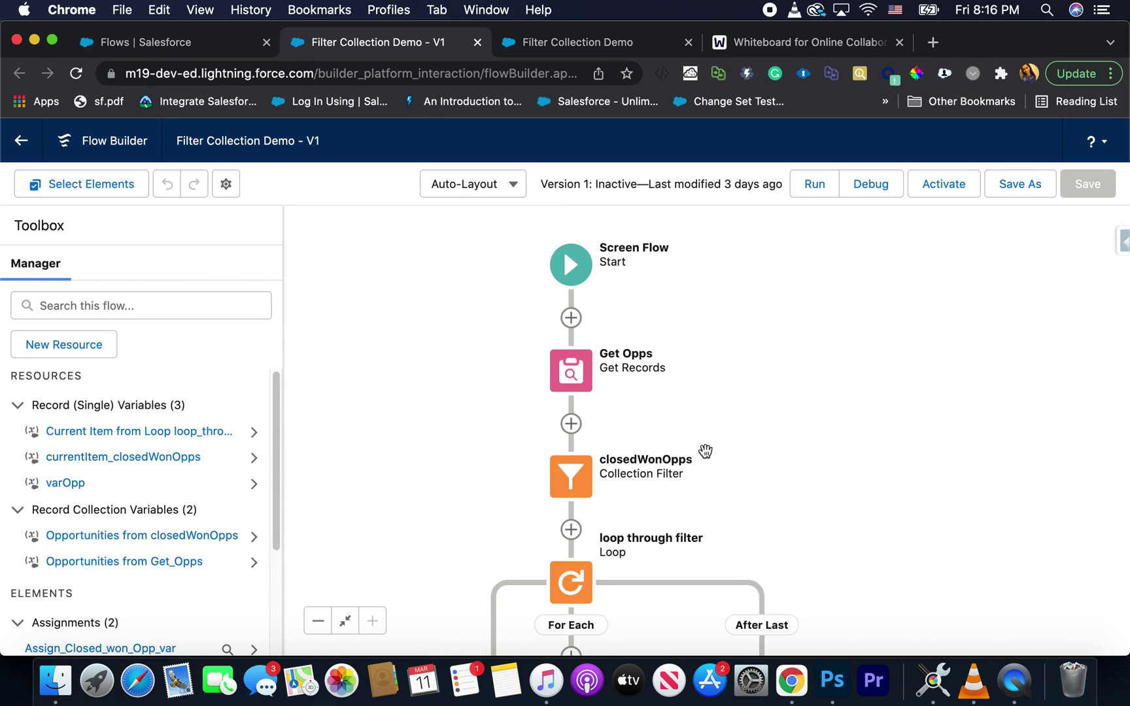
left_click(215, 41)
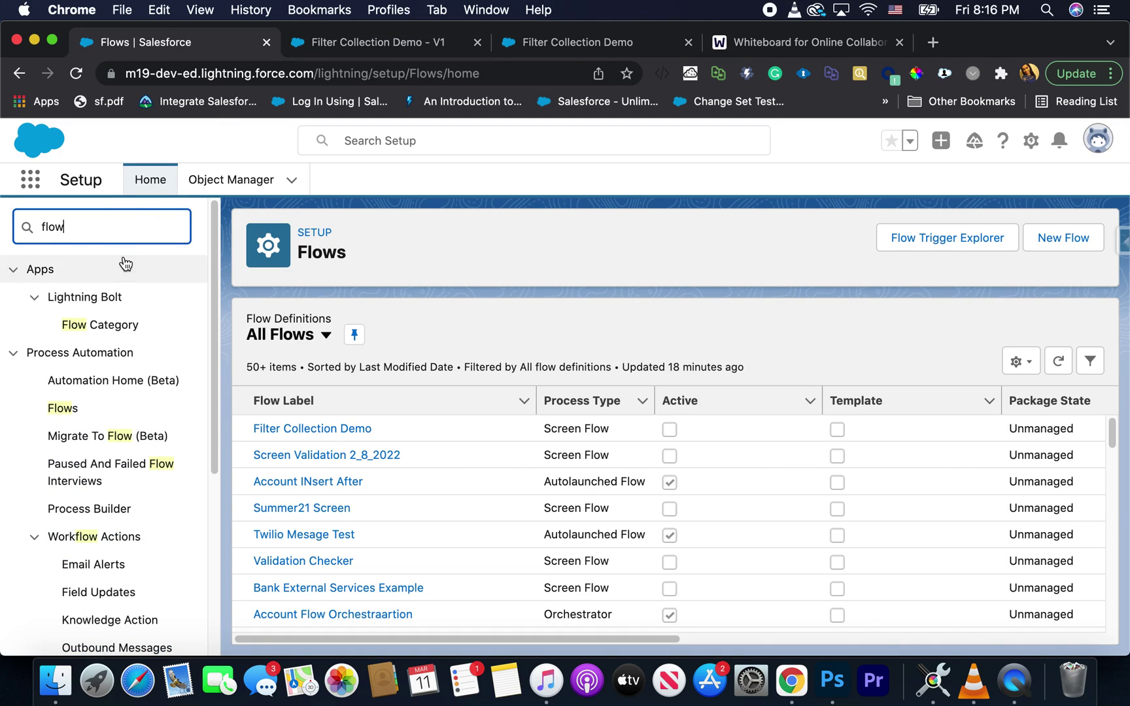
left_click(69, 408)
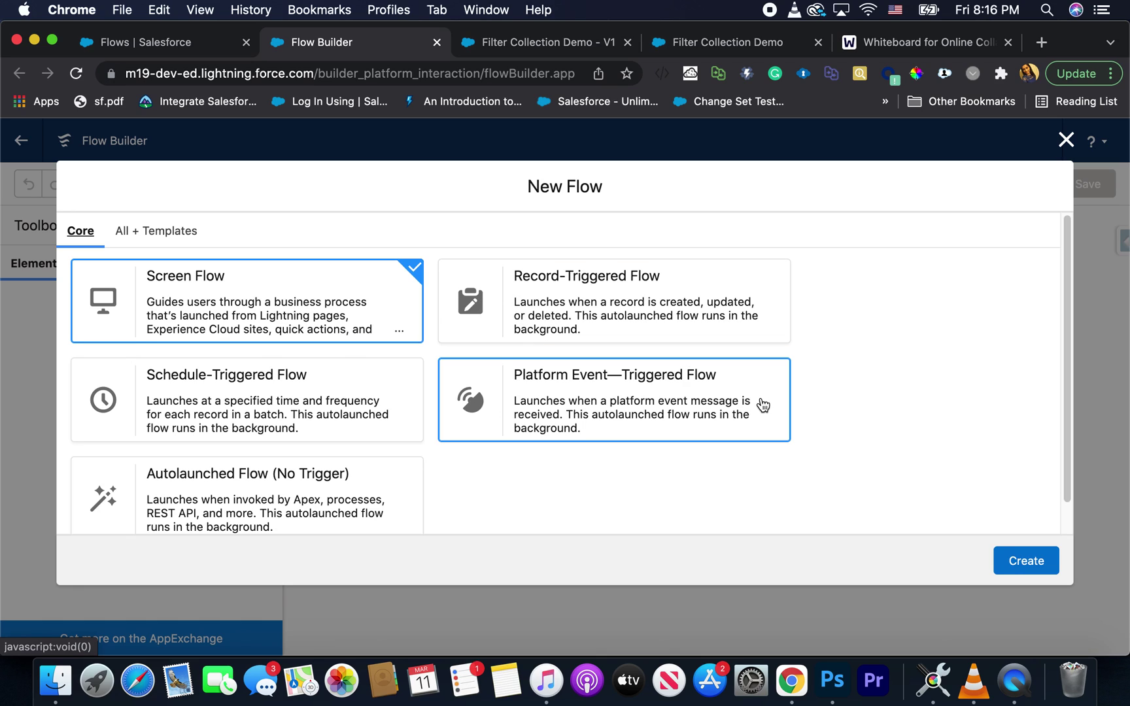
left_click(1008, 557)
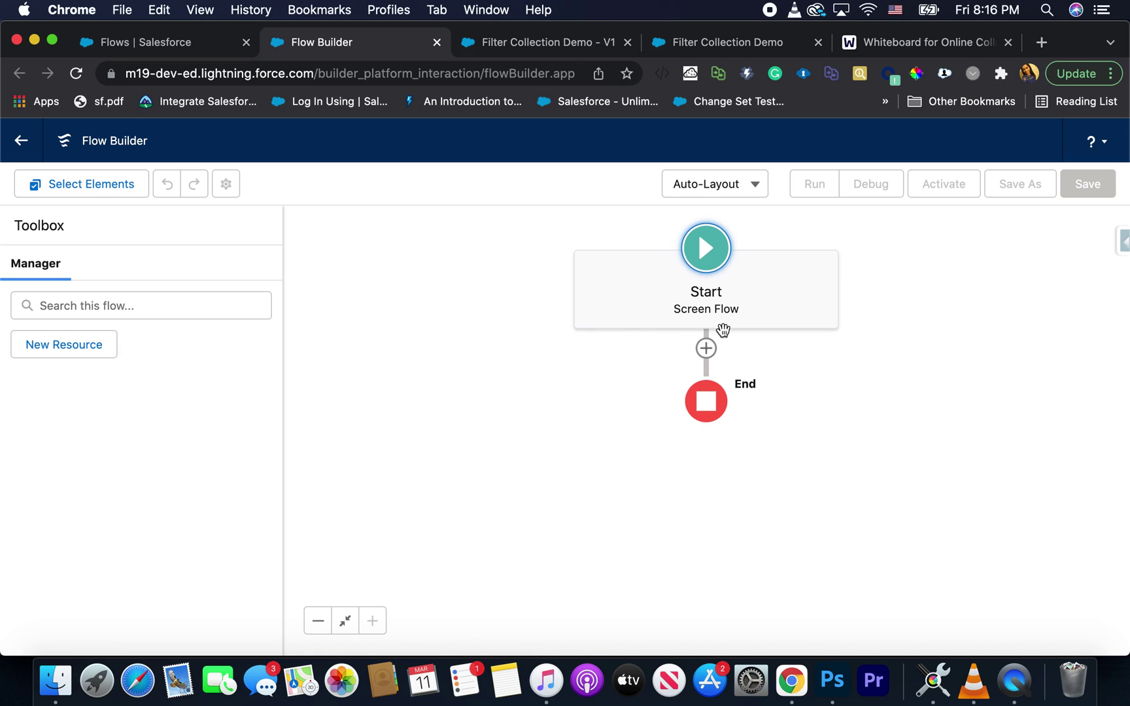
left_click(705, 349)
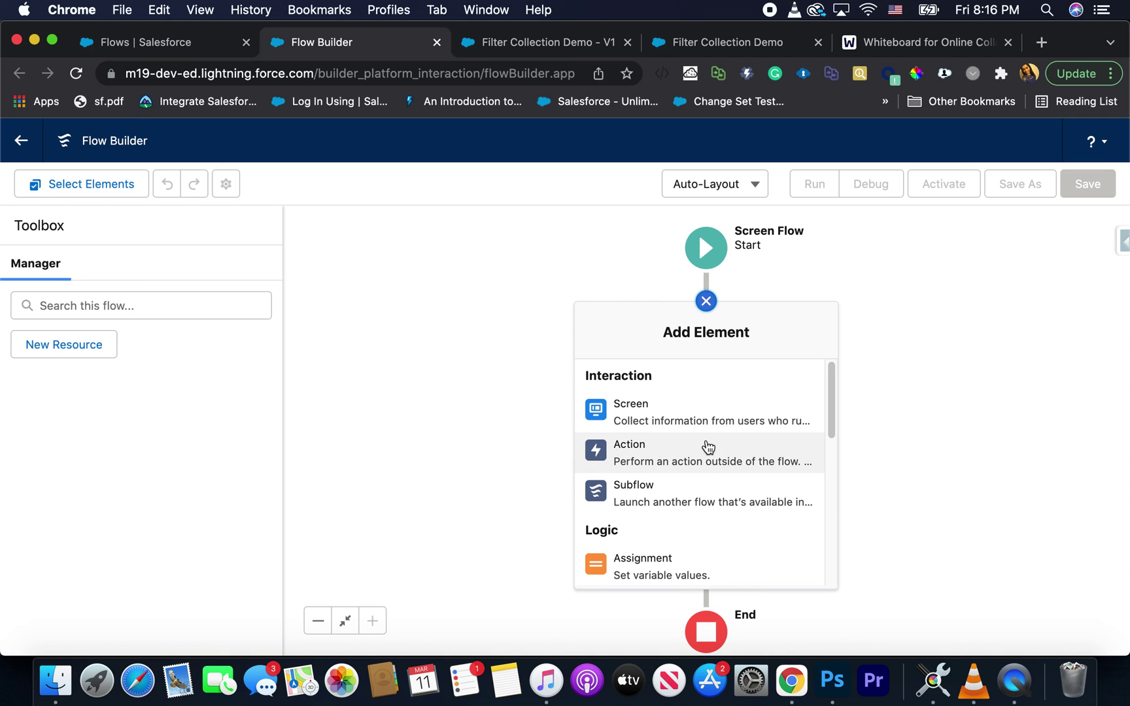
Step: Add a Get Records element labelled 'Get Opps' (API name Get_Opps) on the Opportunity object
scroll(709, 477, "down", 5)
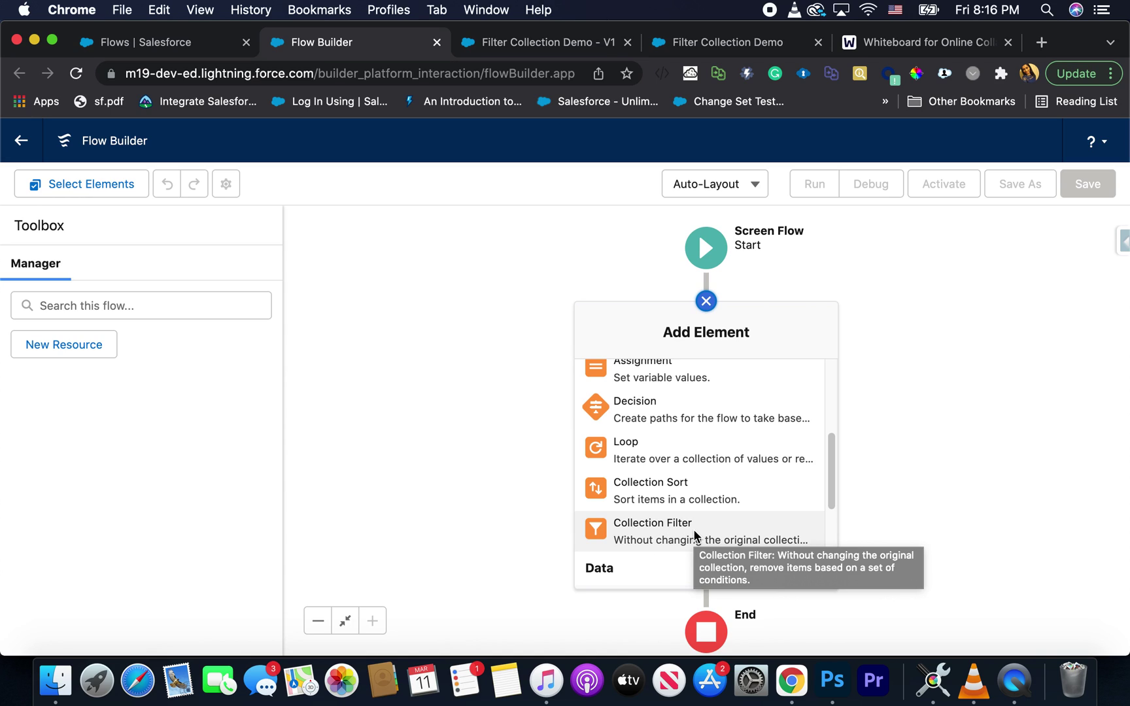
scroll(693, 529, "down", 4)
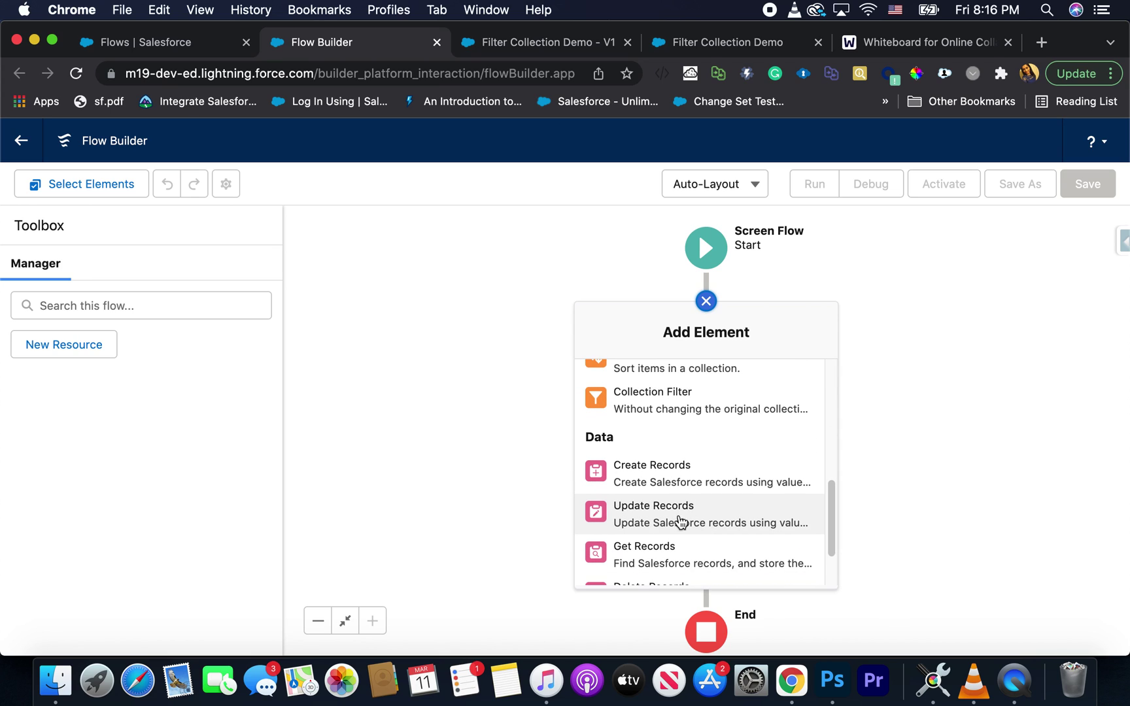
left_click(666, 549)
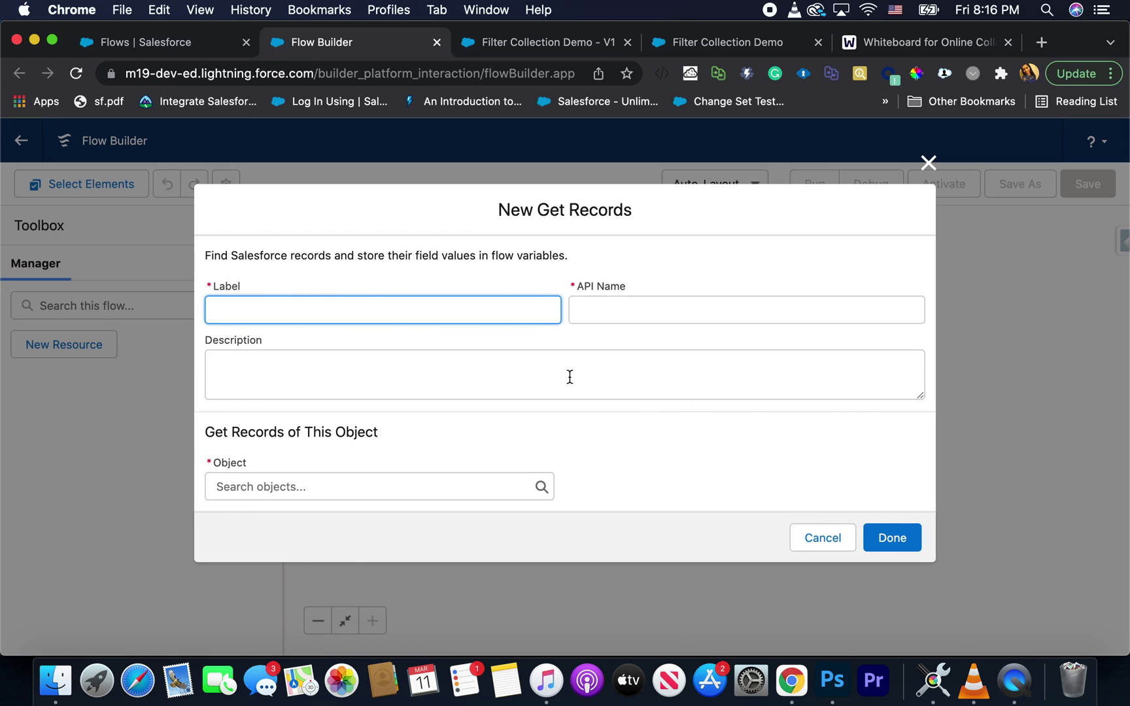
type("Get Opps")
left_click(671, 310)
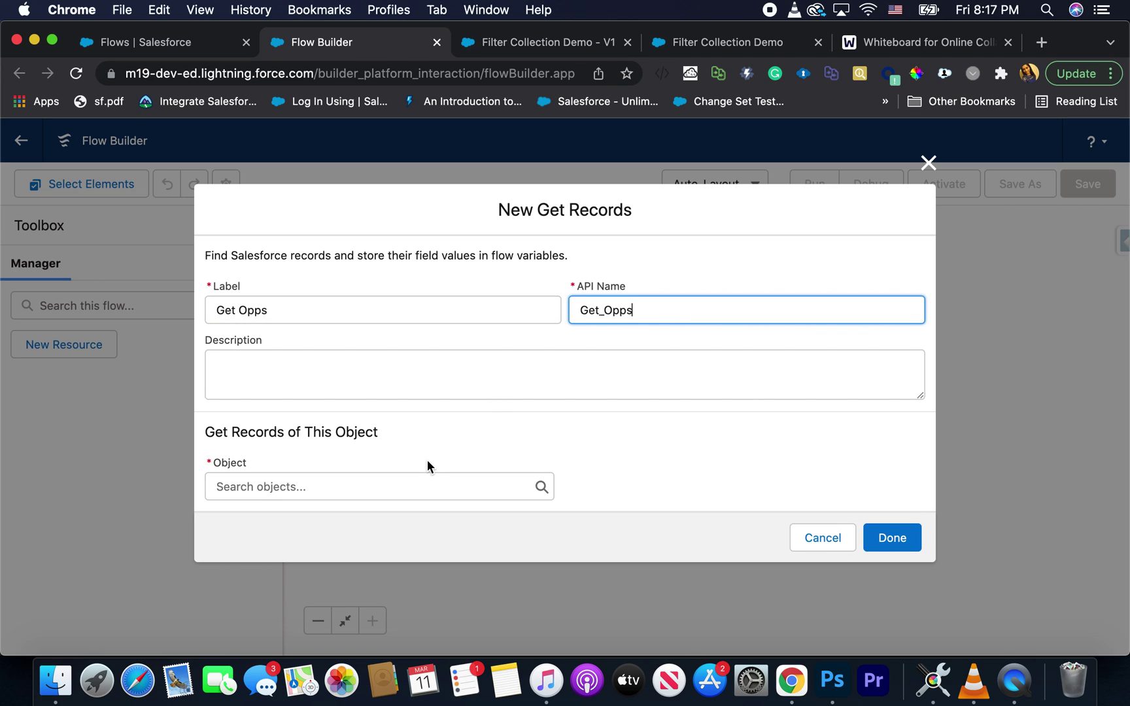
left_click(419, 484)
type("oppo")
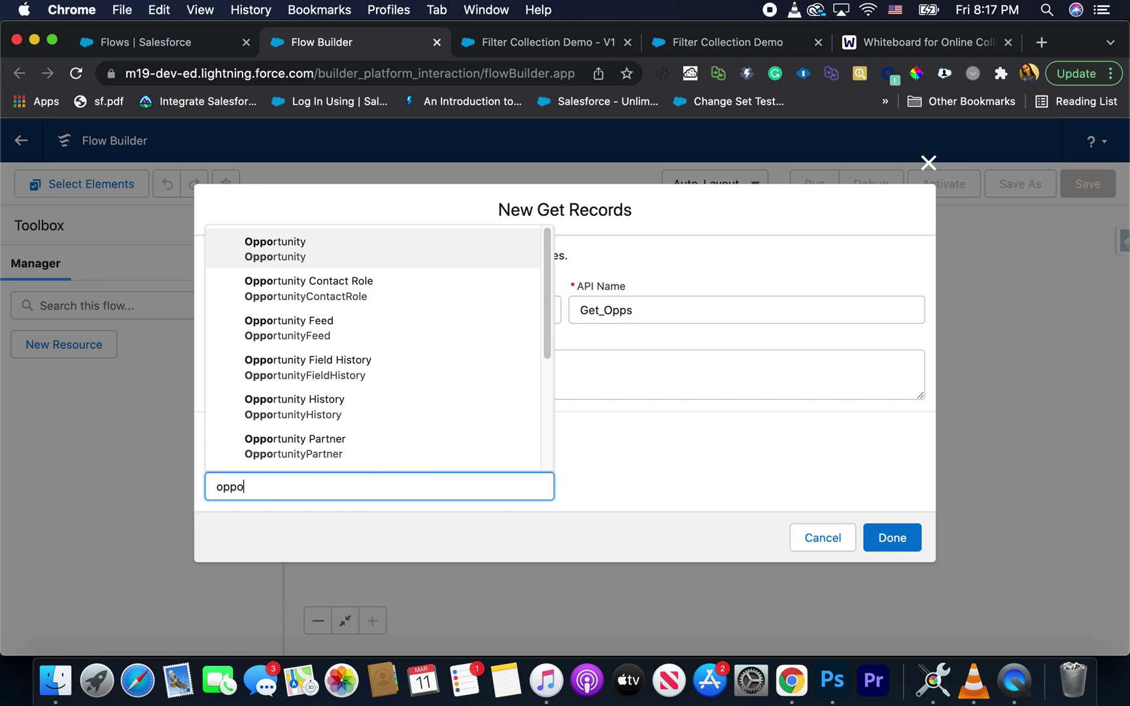
left_click(428, 249)
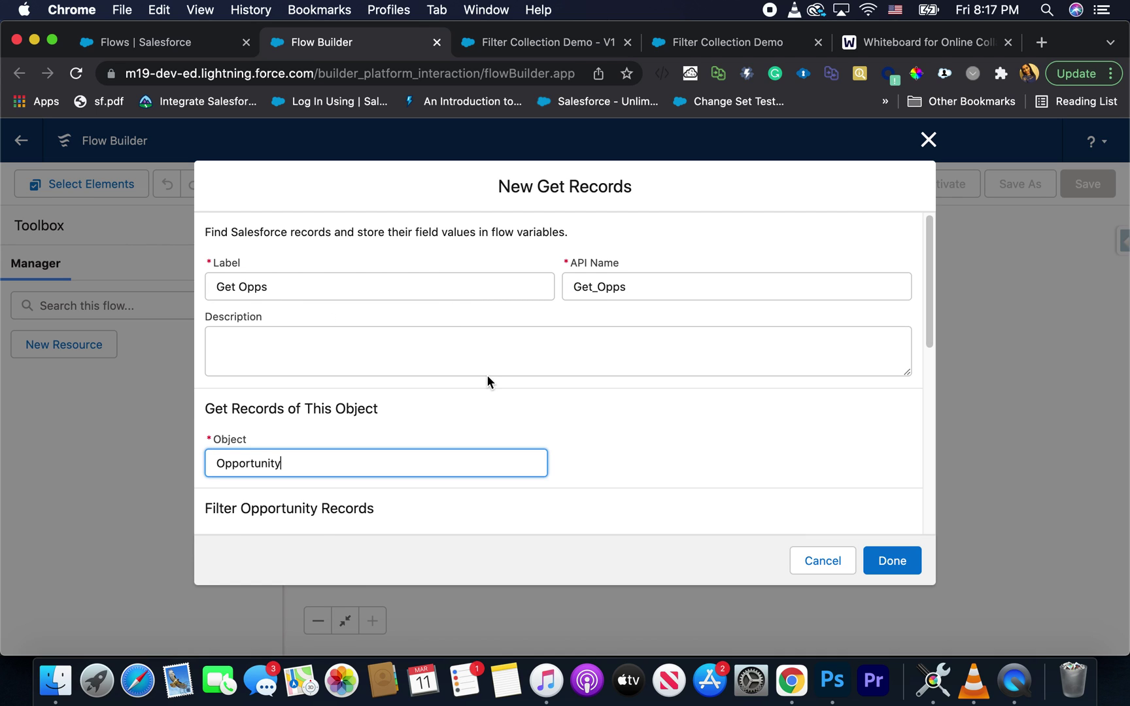
Step: Have Get Opps store all records, not just the first, and save it
scroll(497, 412, "down", 1)
scroll(494, 484, "down", 1)
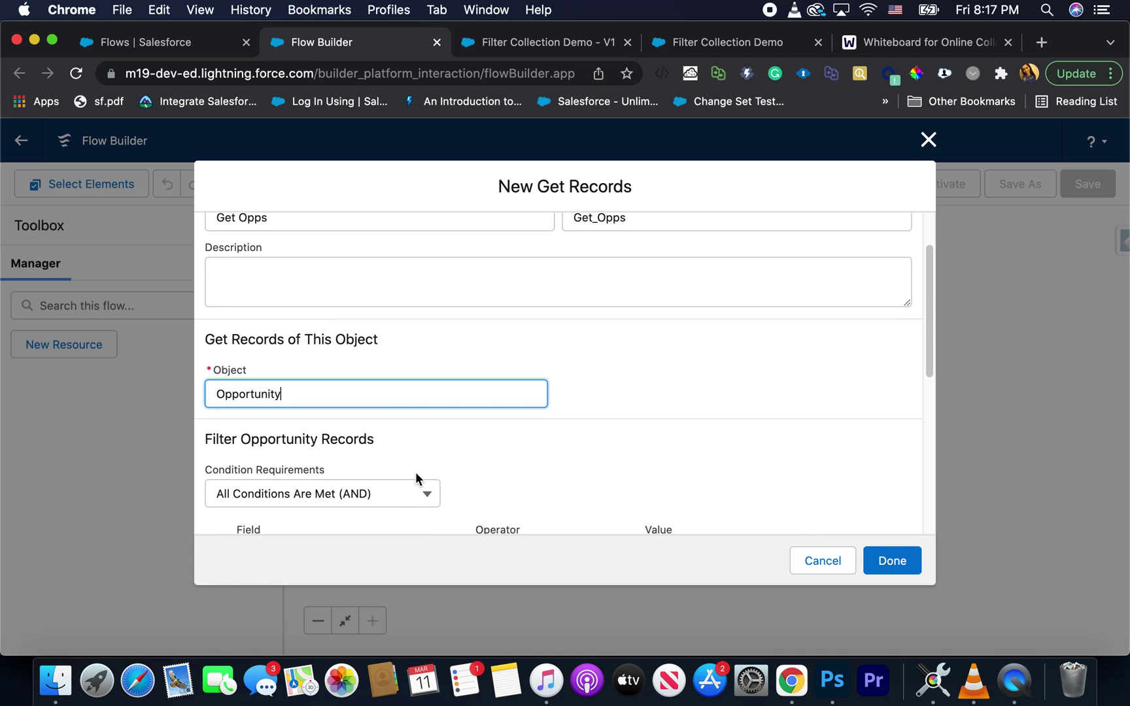
scroll(415, 471, "down", 5)
scroll(405, 370, "up", 1)
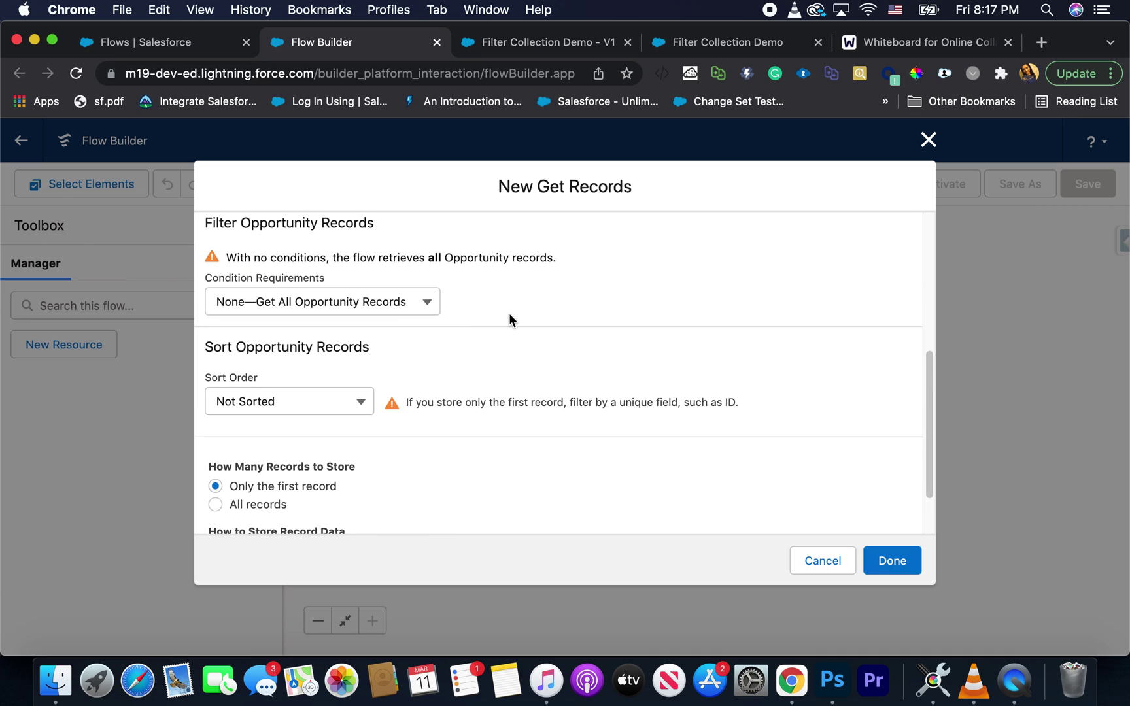
scroll(418, 443, "down", 1)
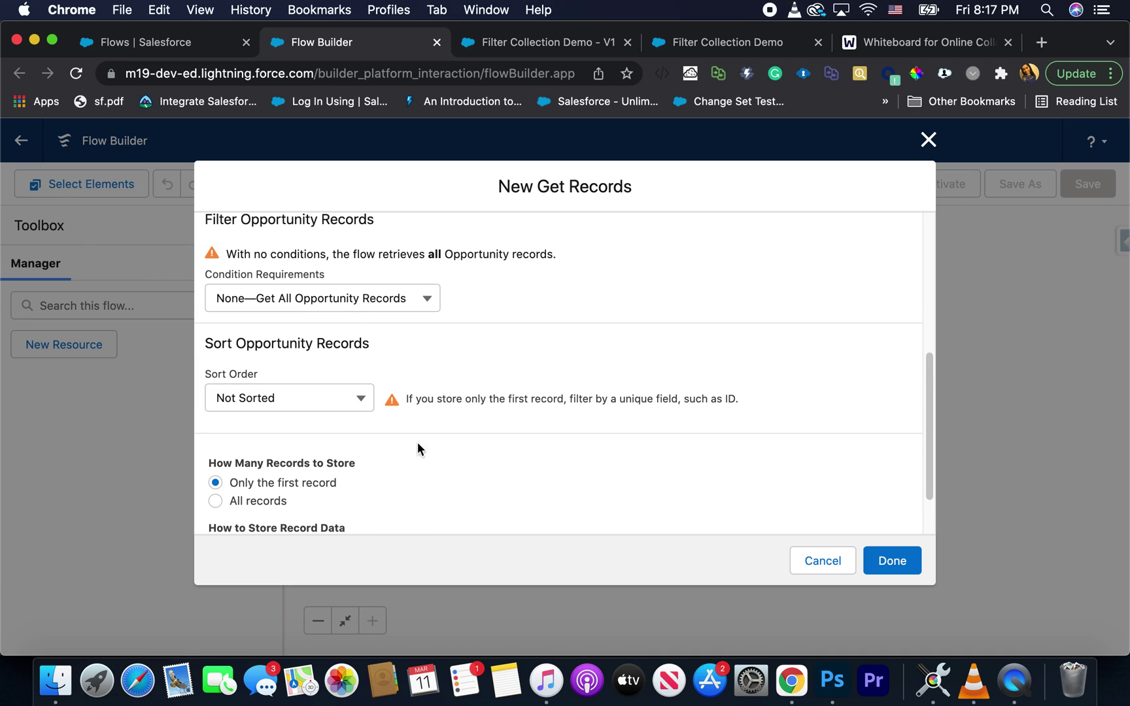
left_click(211, 501)
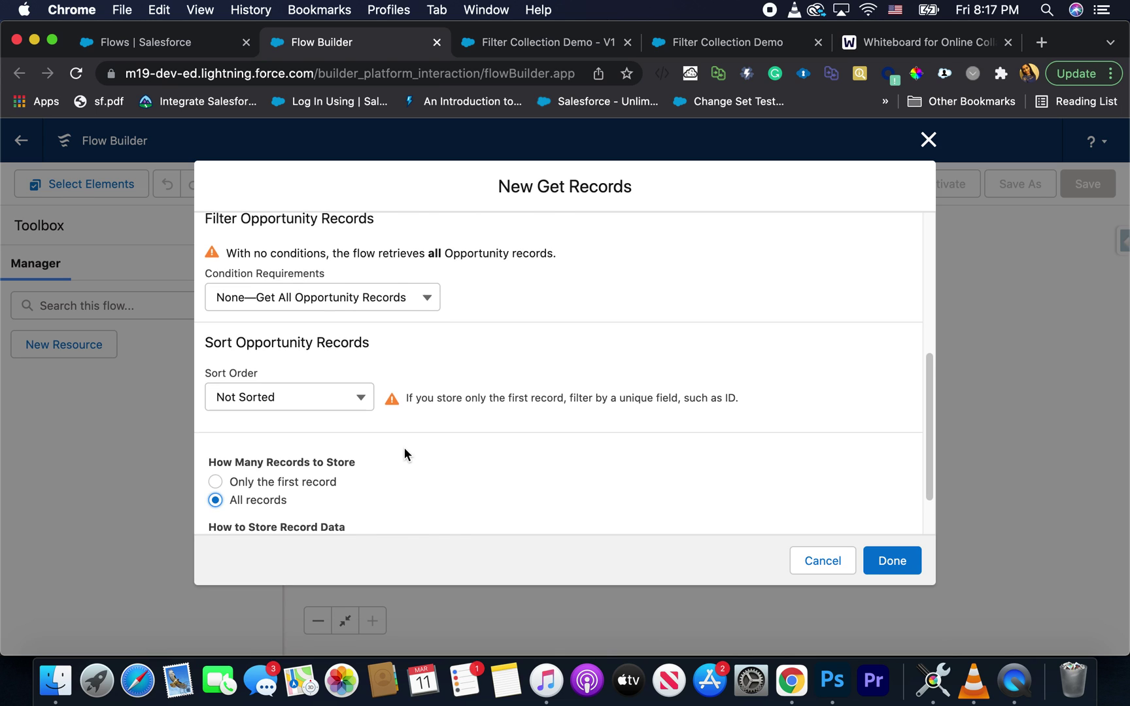
scroll(405, 447, "down", 2)
scroll(363, 503, "down", 1)
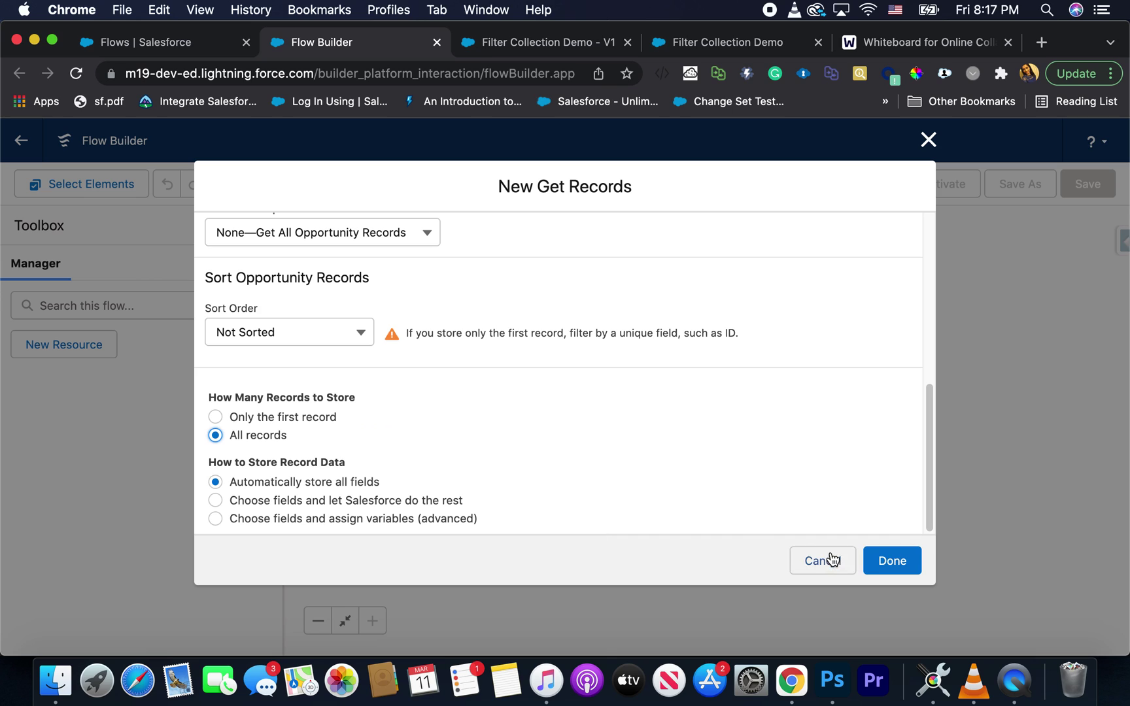
left_click(890, 560)
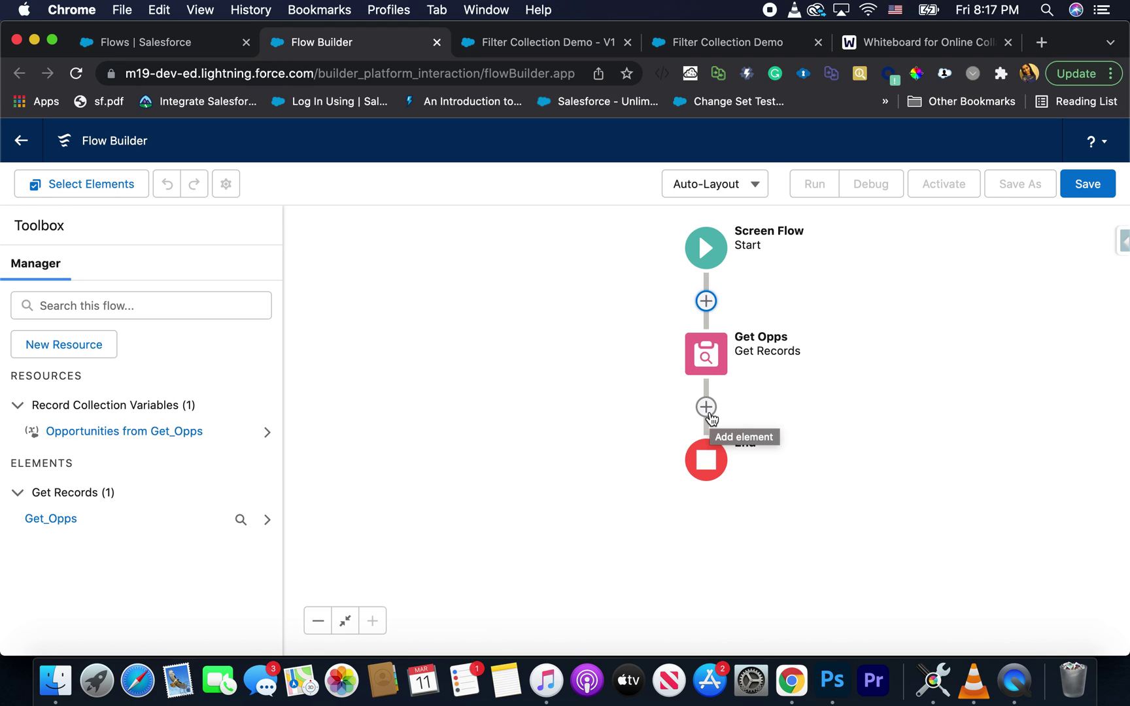
left_click(710, 416)
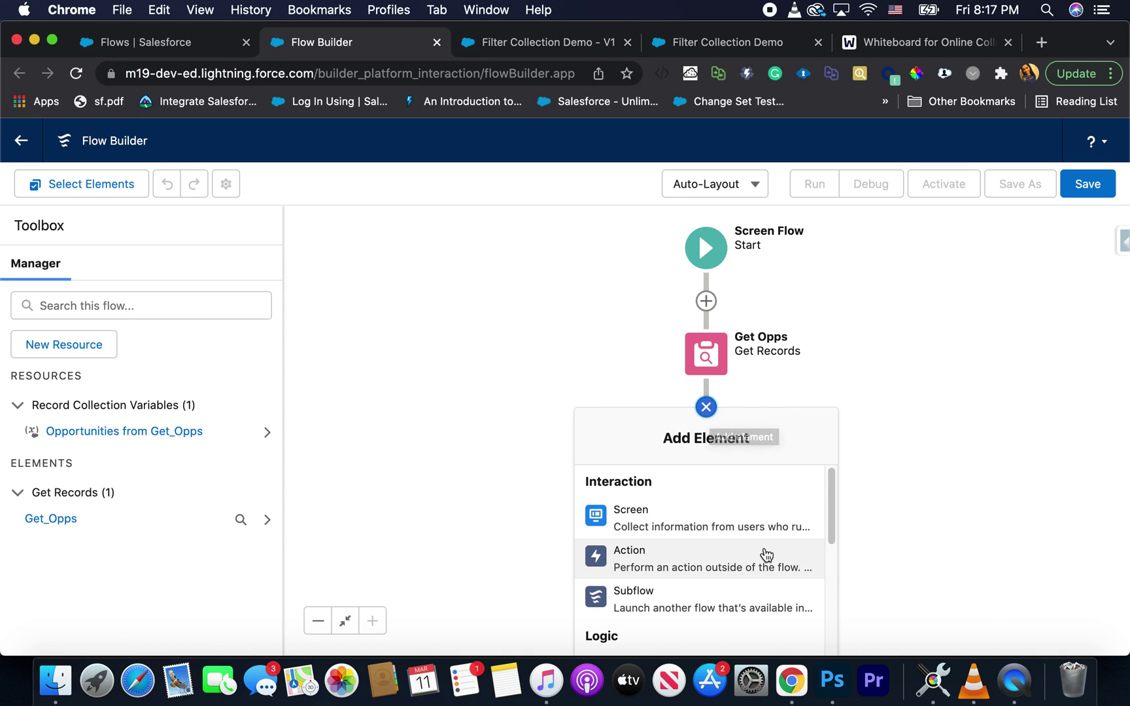
Step: Add a Collection Filter over the Opportunities from Get_Opps collection
scroll(759, 562, "down", 1)
scroll(752, 569, "down", 1)
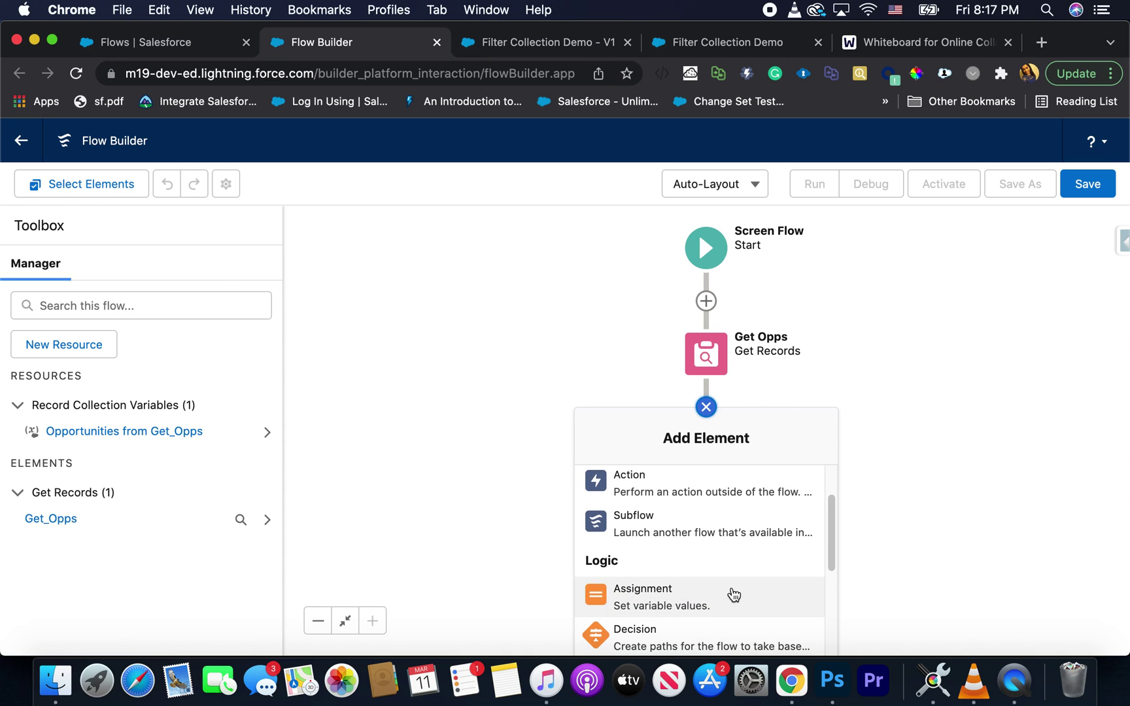
scroll(733, 594, "up", 1)
scroll(733, 594, "down", 5)
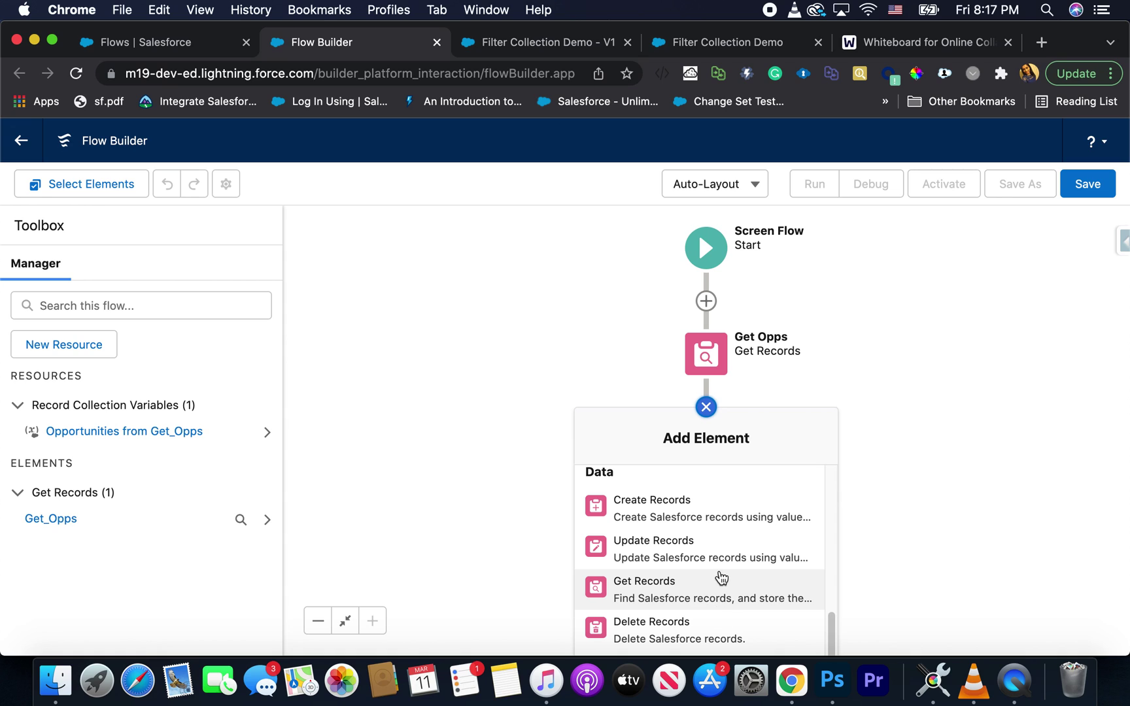
scroll(704, 587, "up", 1)
scroll(704, 587, "up", 4)
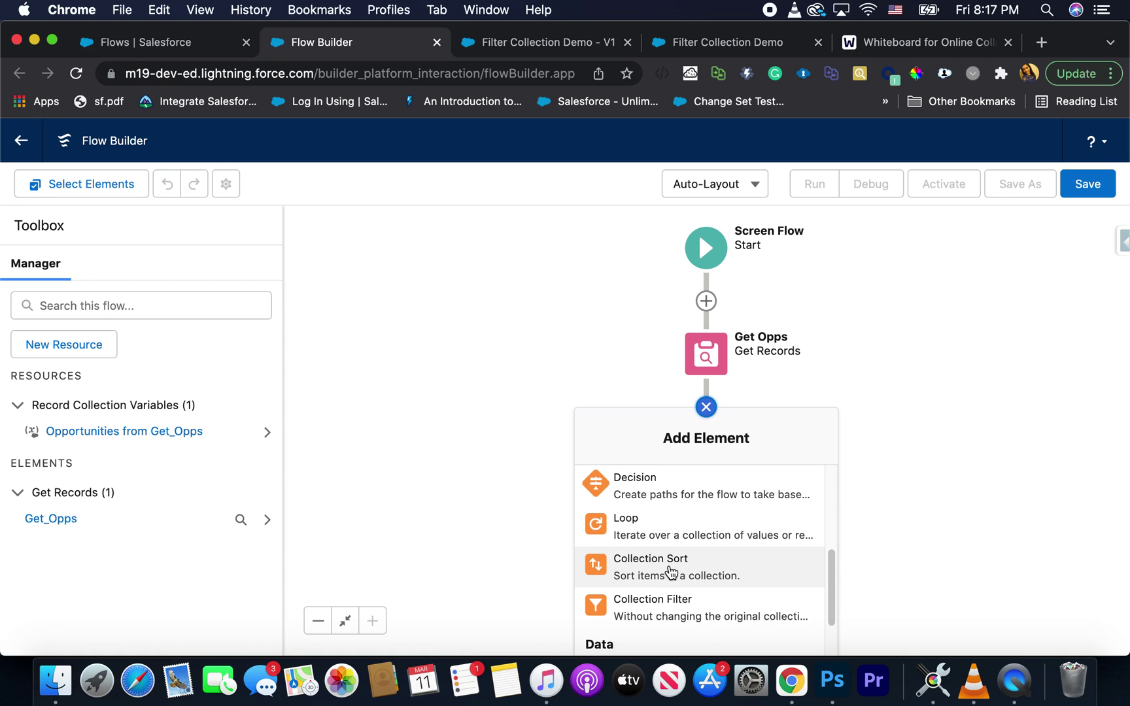
left_click(657, 607)
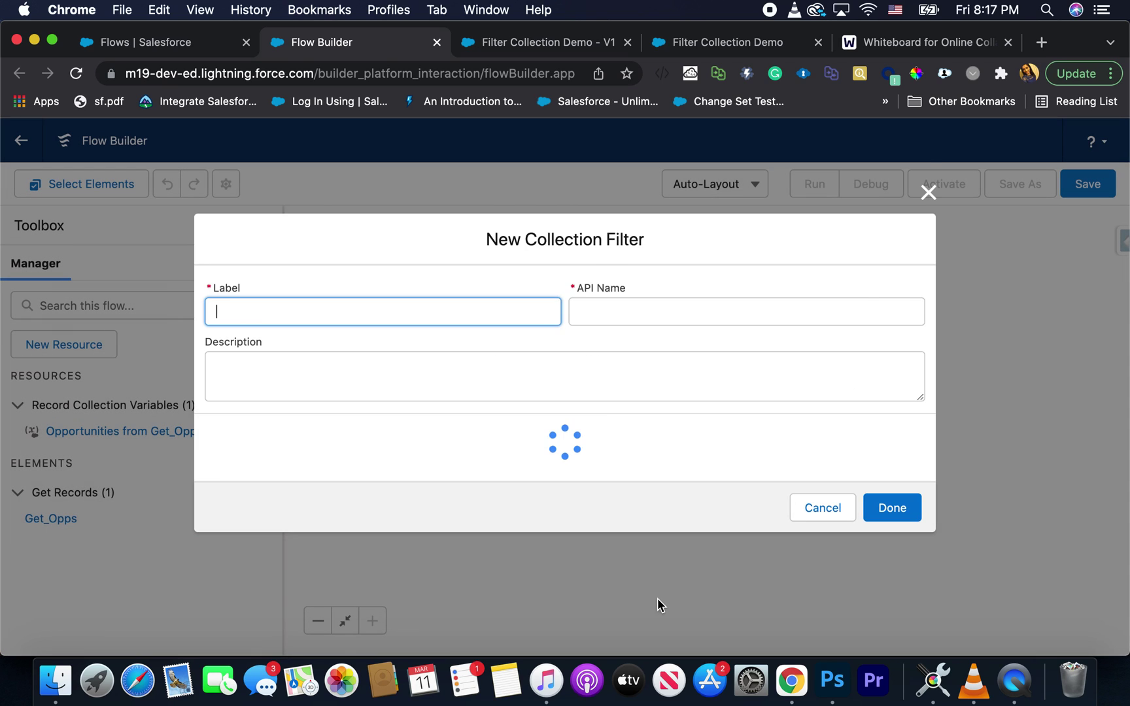
type("Fil")
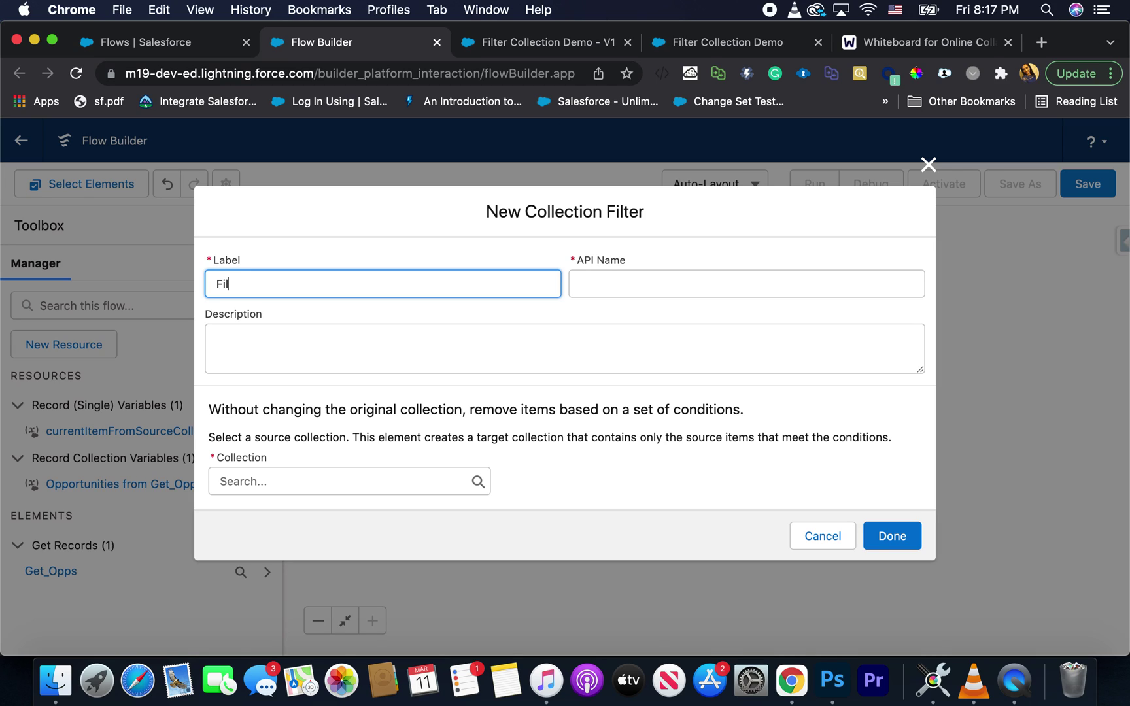
type("ter Opps By Closed Won")
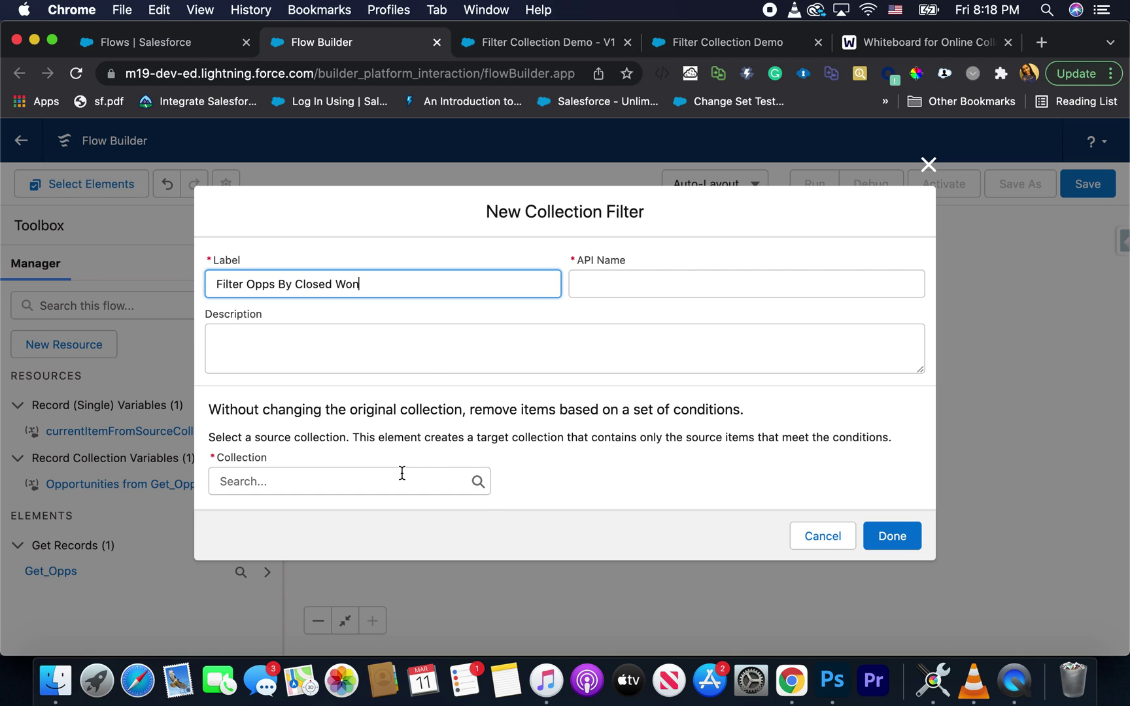
left_click(397, 477)
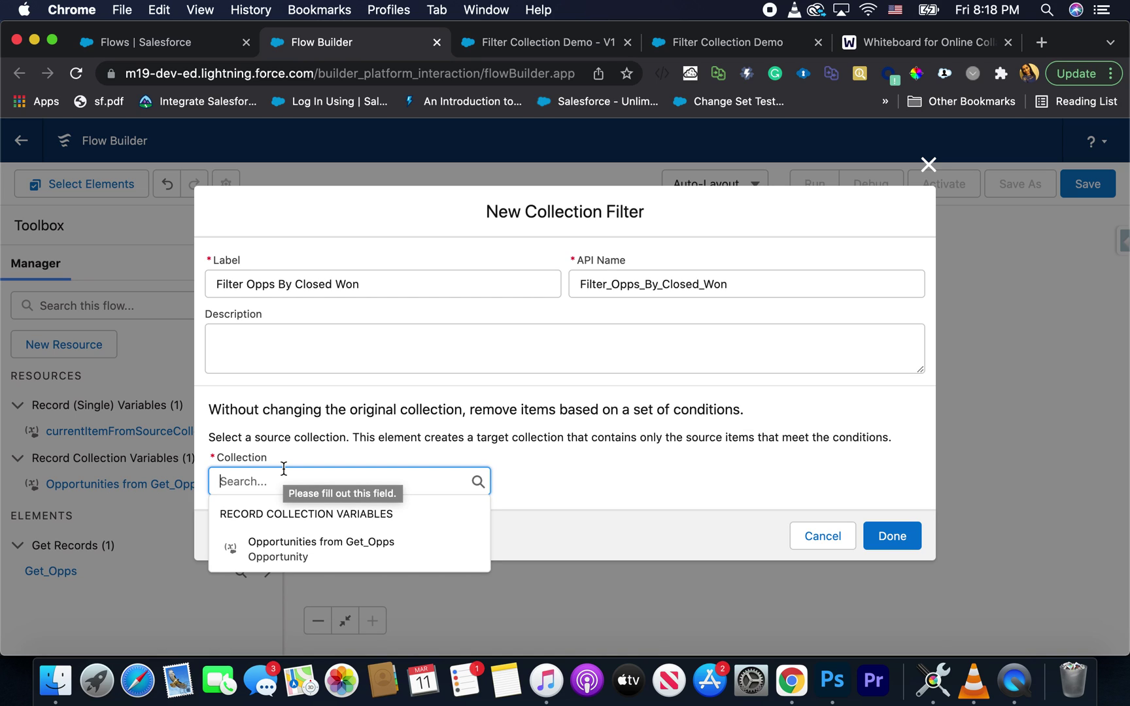
left_click(324, 544)
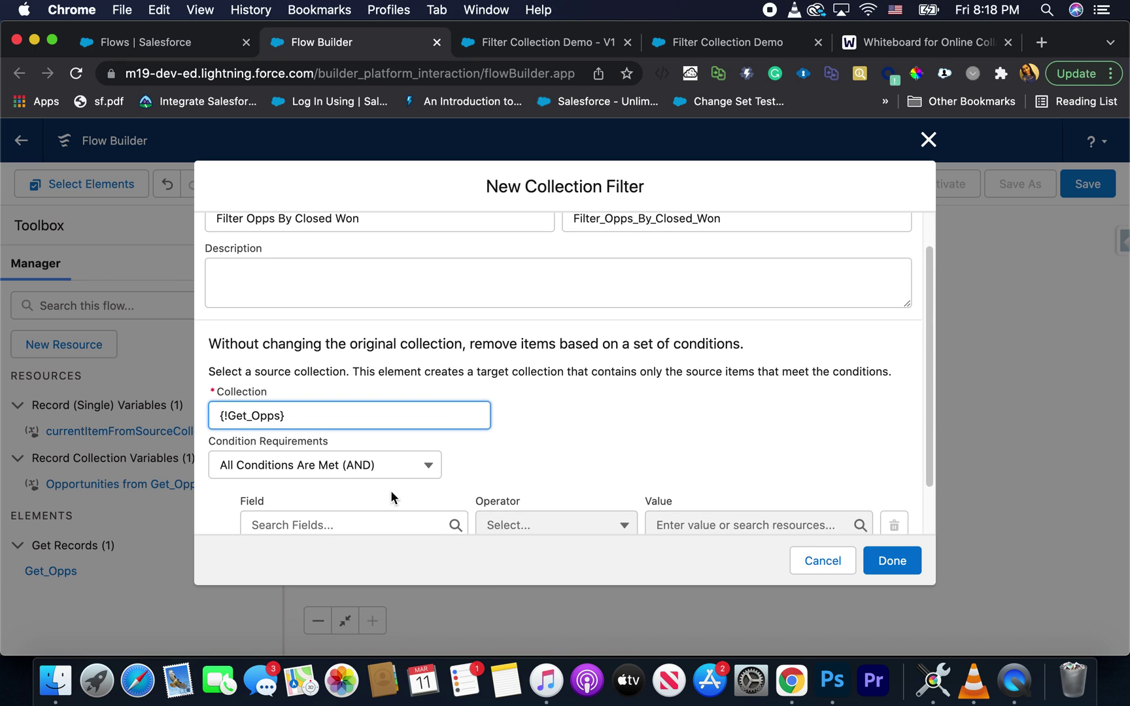
Step: Set the filter condition to StageName Equals Closed Won
left_click(393, 514)
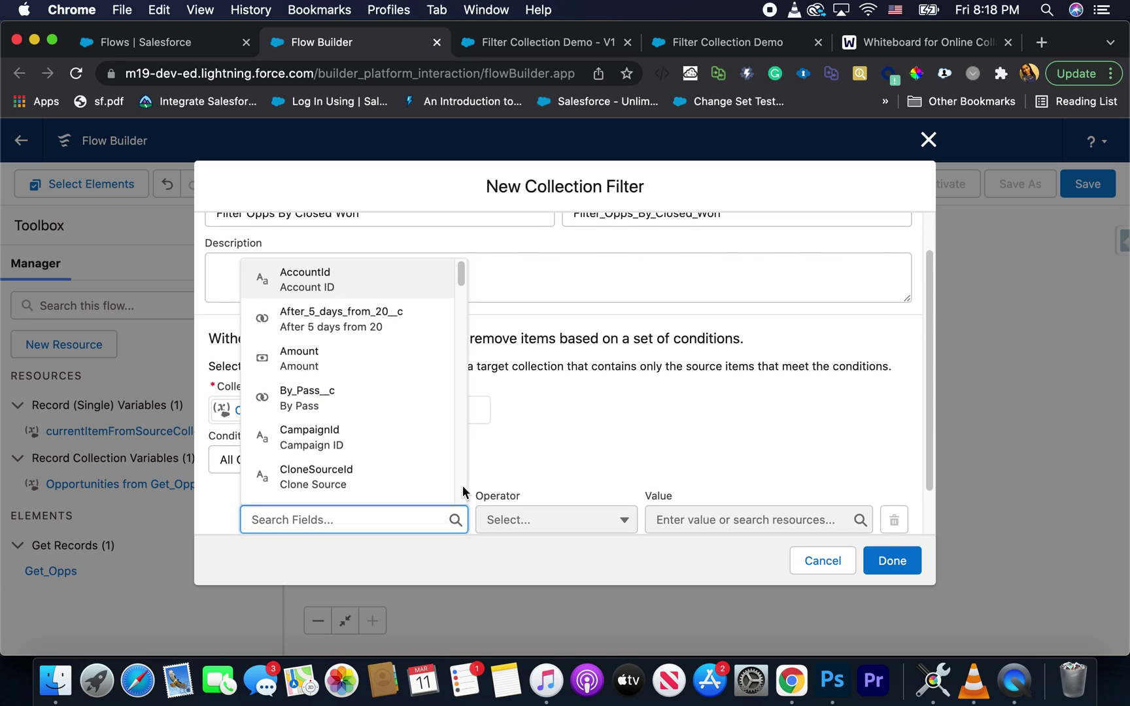
left_click(496, 480)
left_click(392, 527)
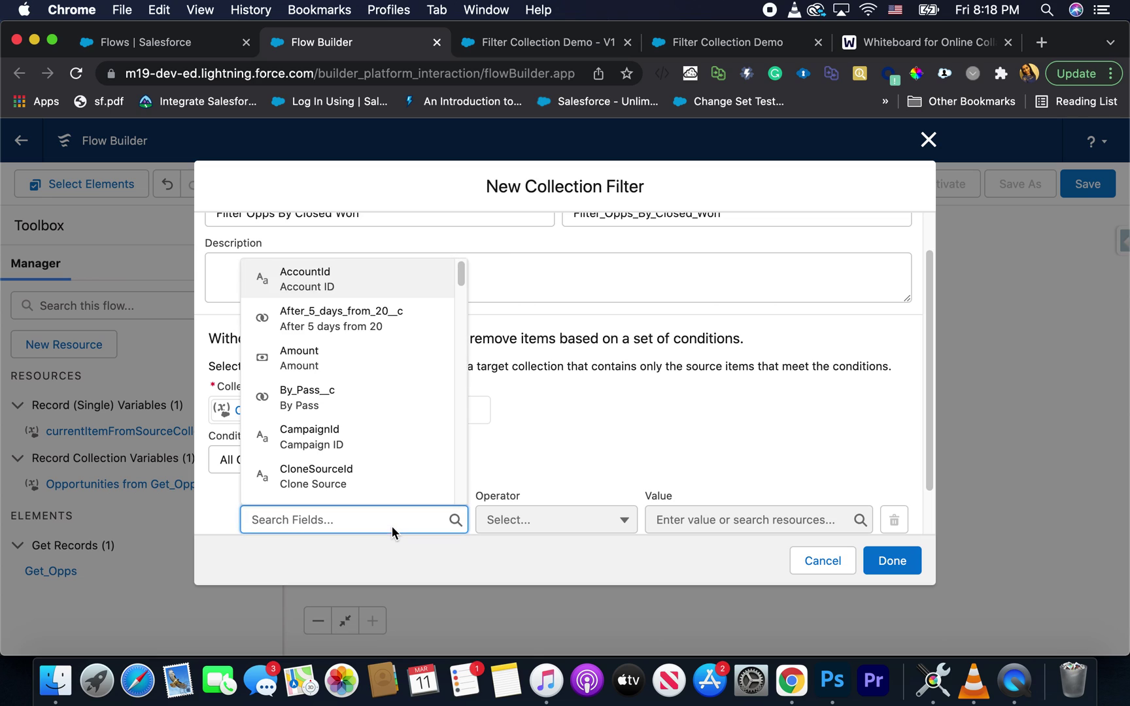
type("stag")
left_click(400, 488)
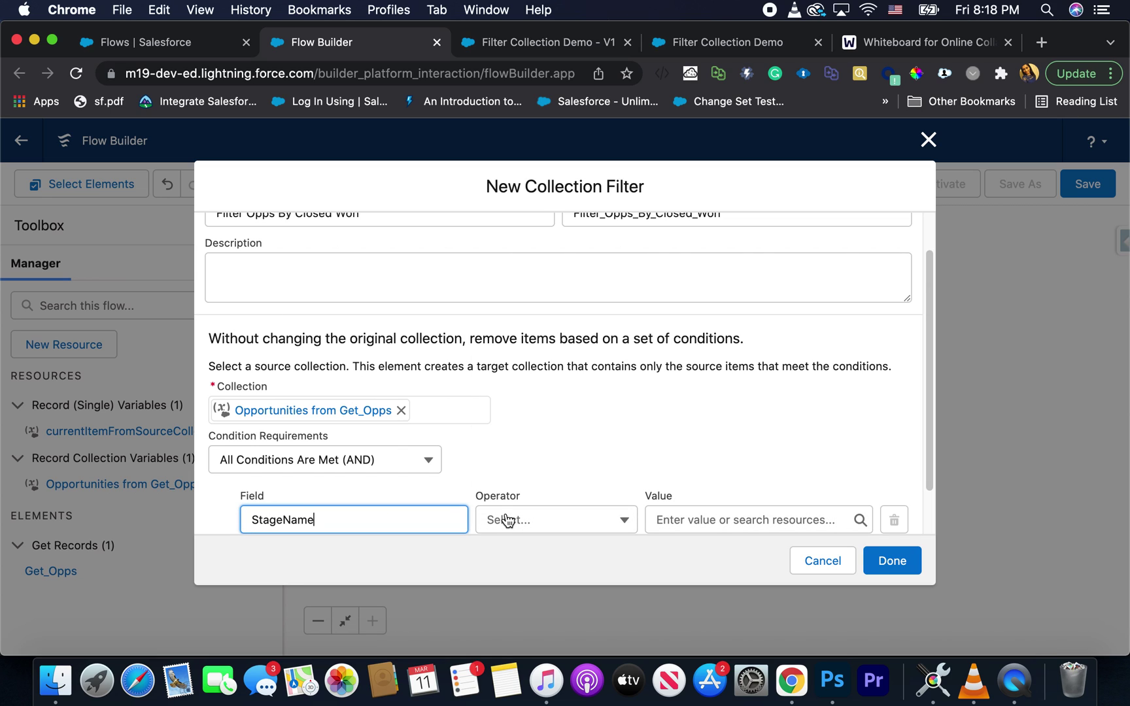
left_click(504, 520)
left_click(527, 299)
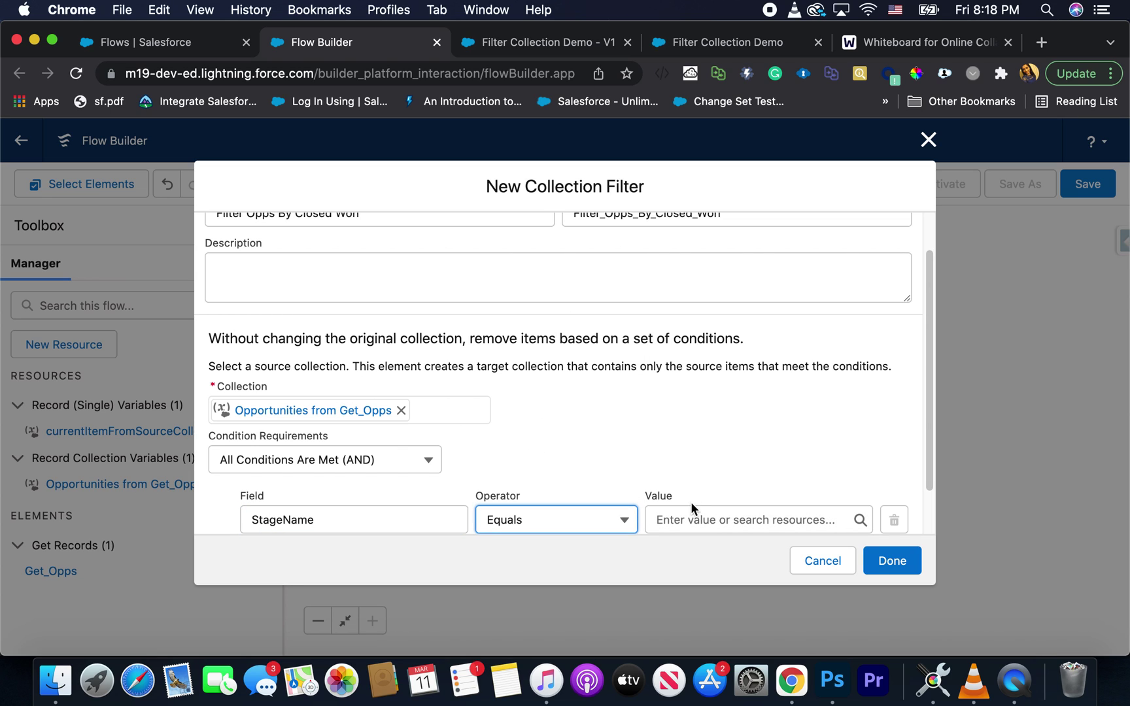
left_click(695, 517)
type("clos")
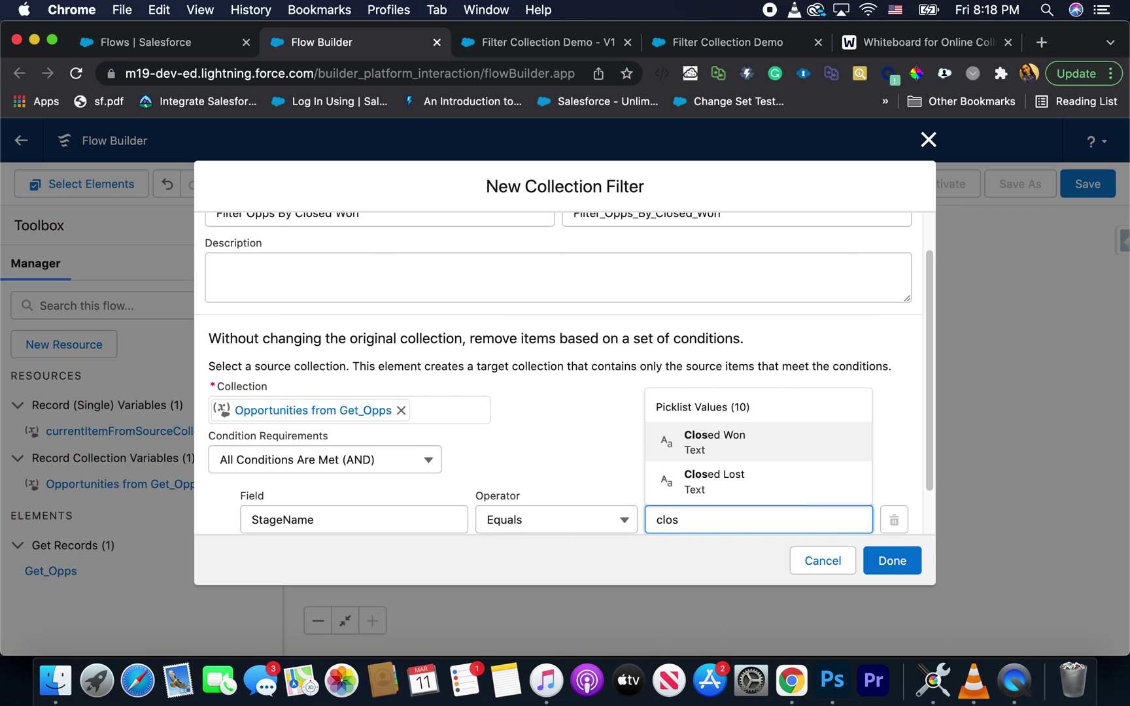
left_click(724, 450)
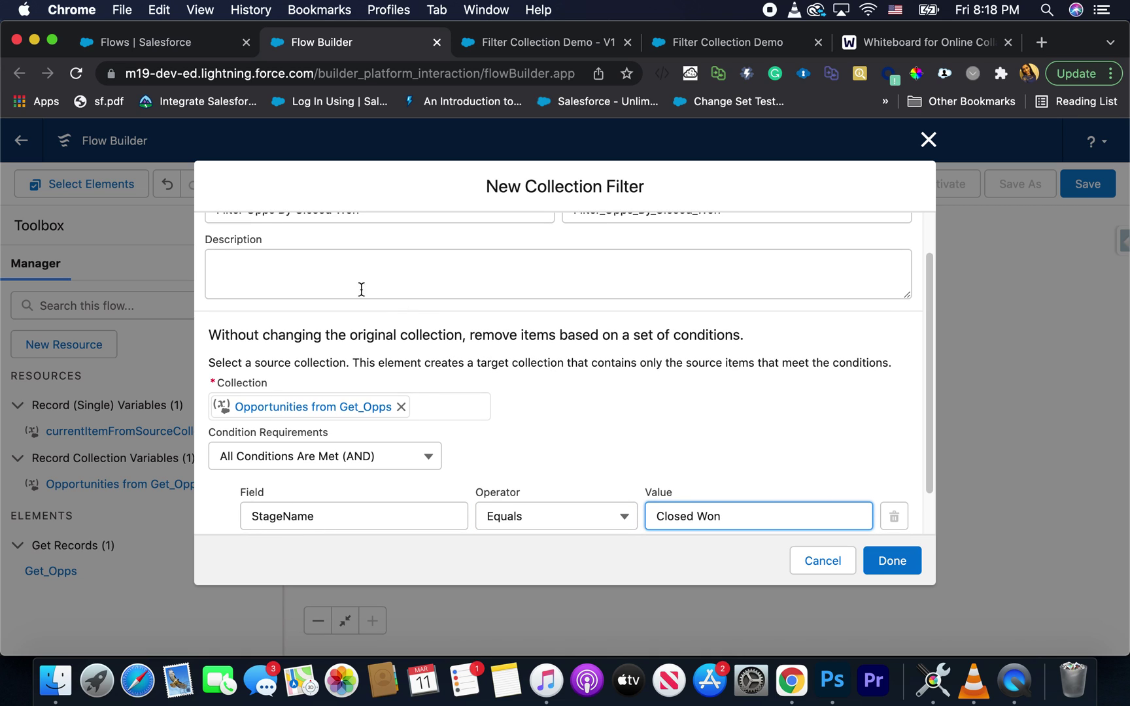
Step: Review the condition and save the Filter Opps By Closed Won element
scroll(361, 289, "up", 2)
left_click_drag(359, 242, 220, 246)
scroll(608, 450, "down", 3)
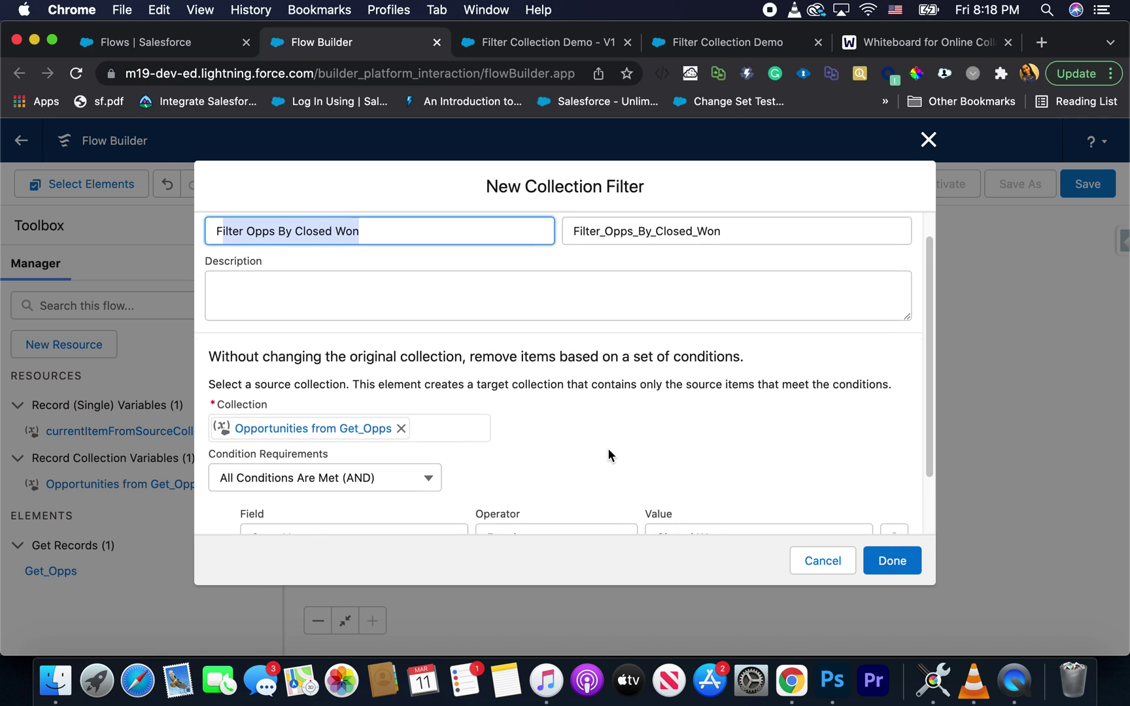
scroll(535, 436, "up", 3)
scroll(523, 392, "down", 2)
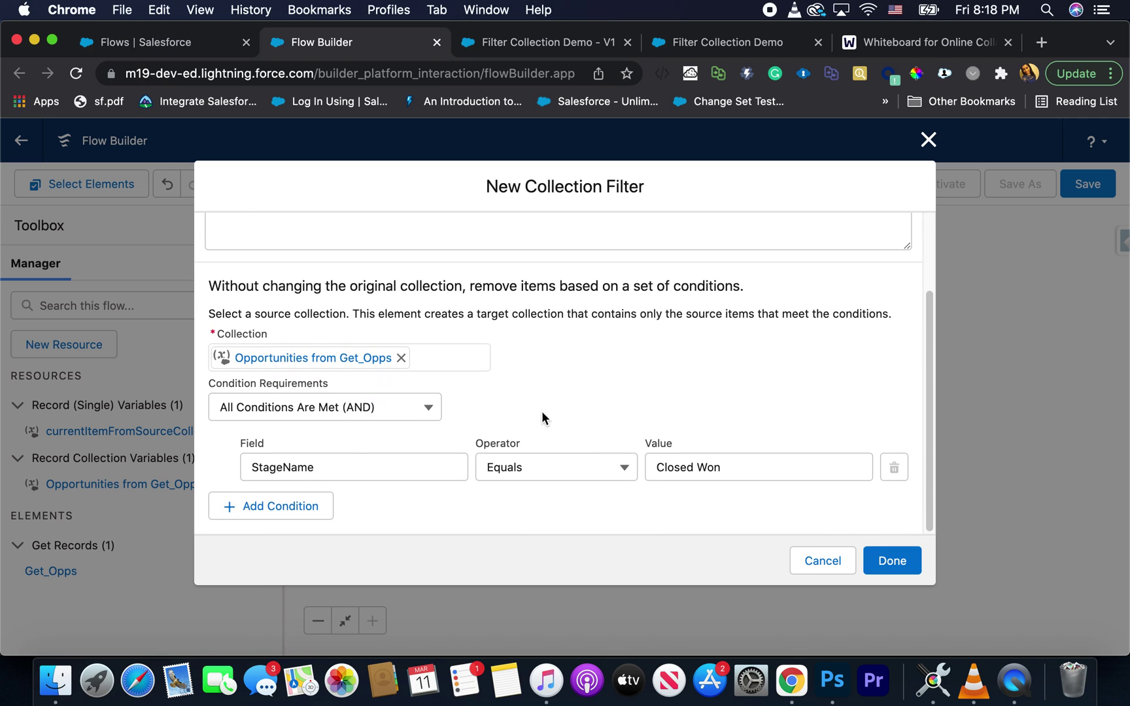
left_click(888, 560)
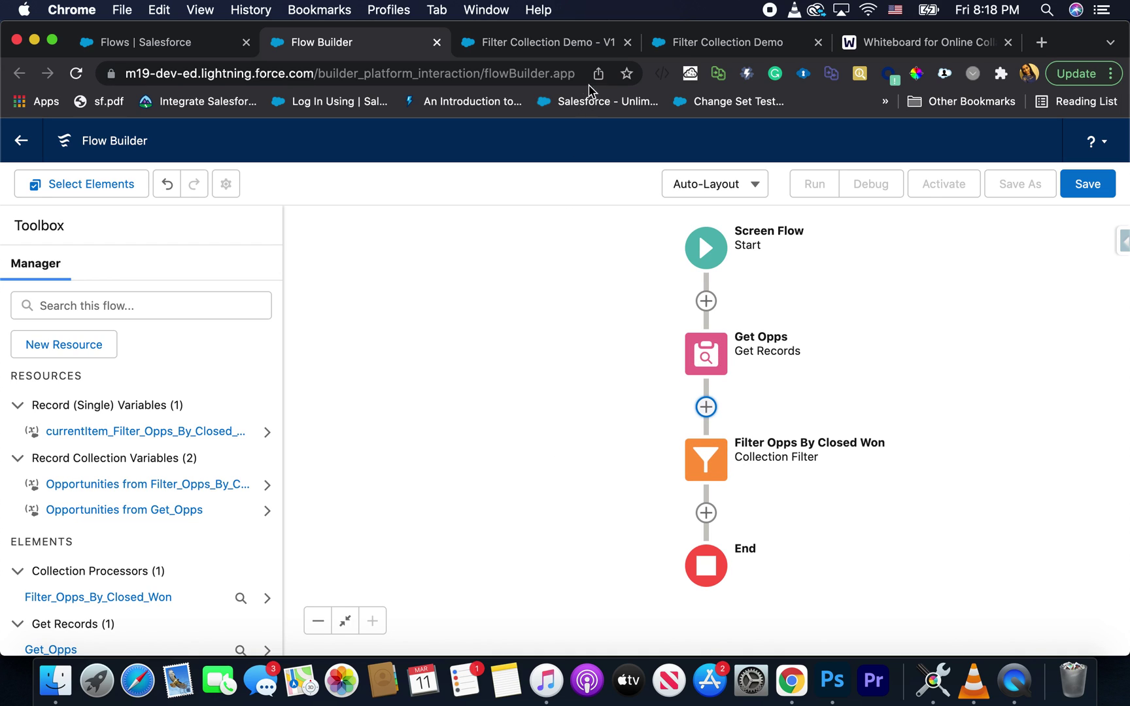
Step: Switch to the whiteboard tab showing the filter diagram
left_click(856, 42)
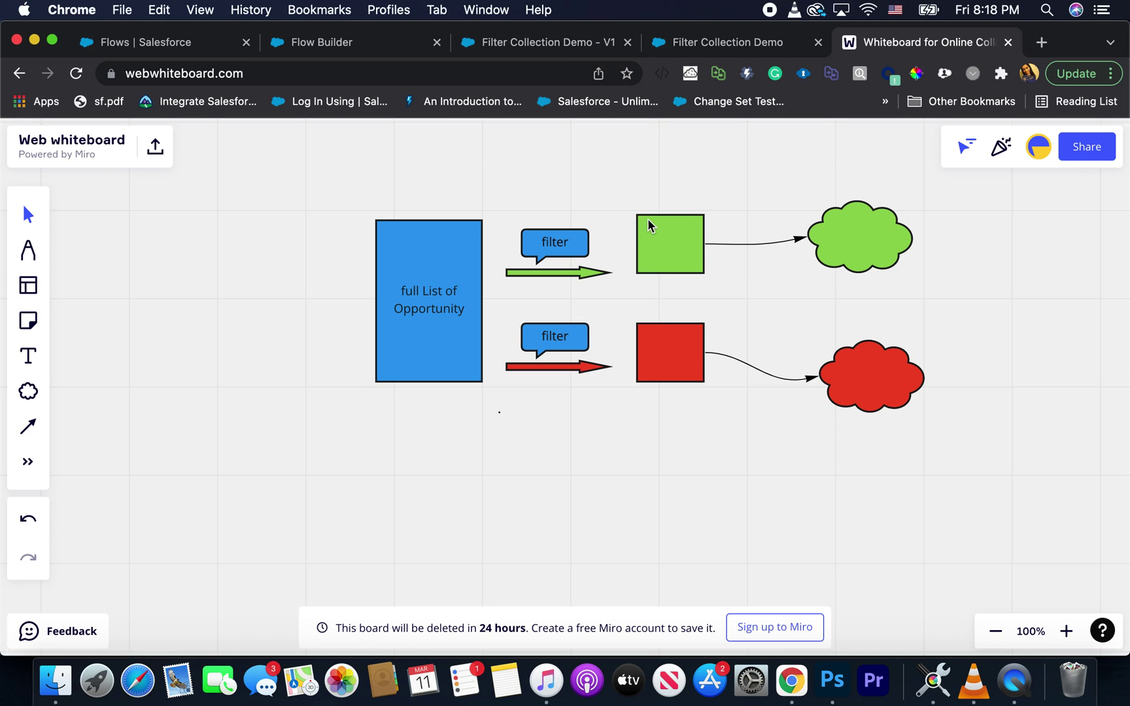
Step: Return to the Flow Builder canvas with Get Opps, the Closed Won filter and End
left_click(375, 54)
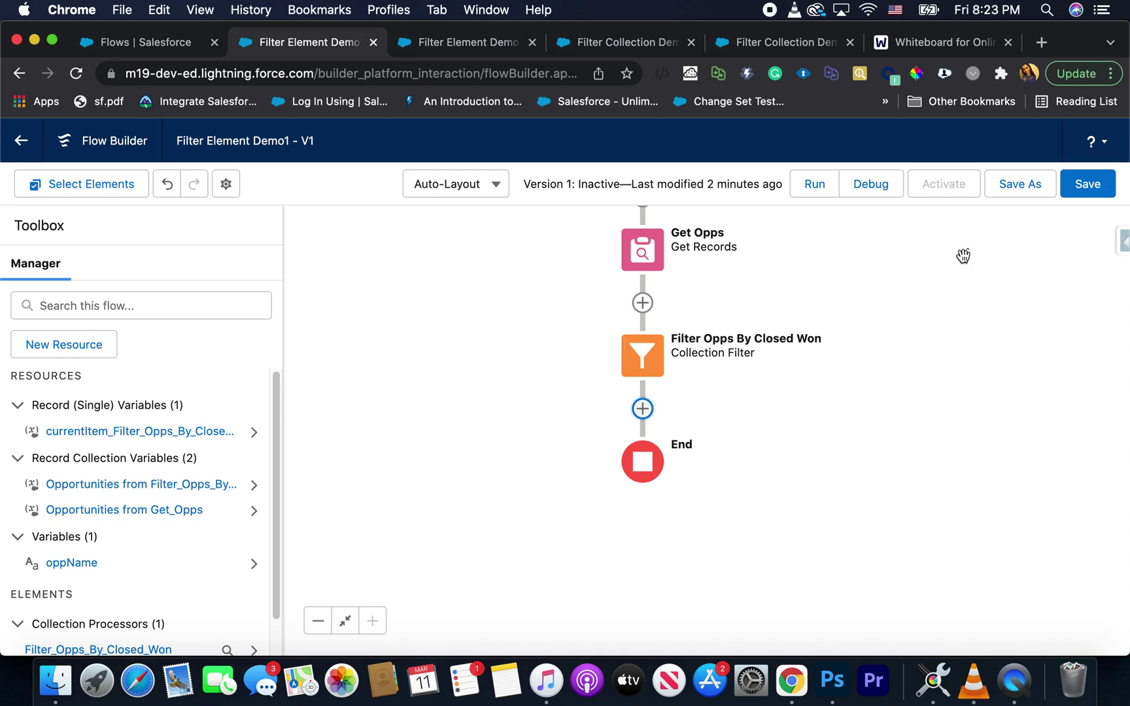
Step: Save Filter Element Demo1 and launch a debug run in a new tab
left_click(1076, 185)
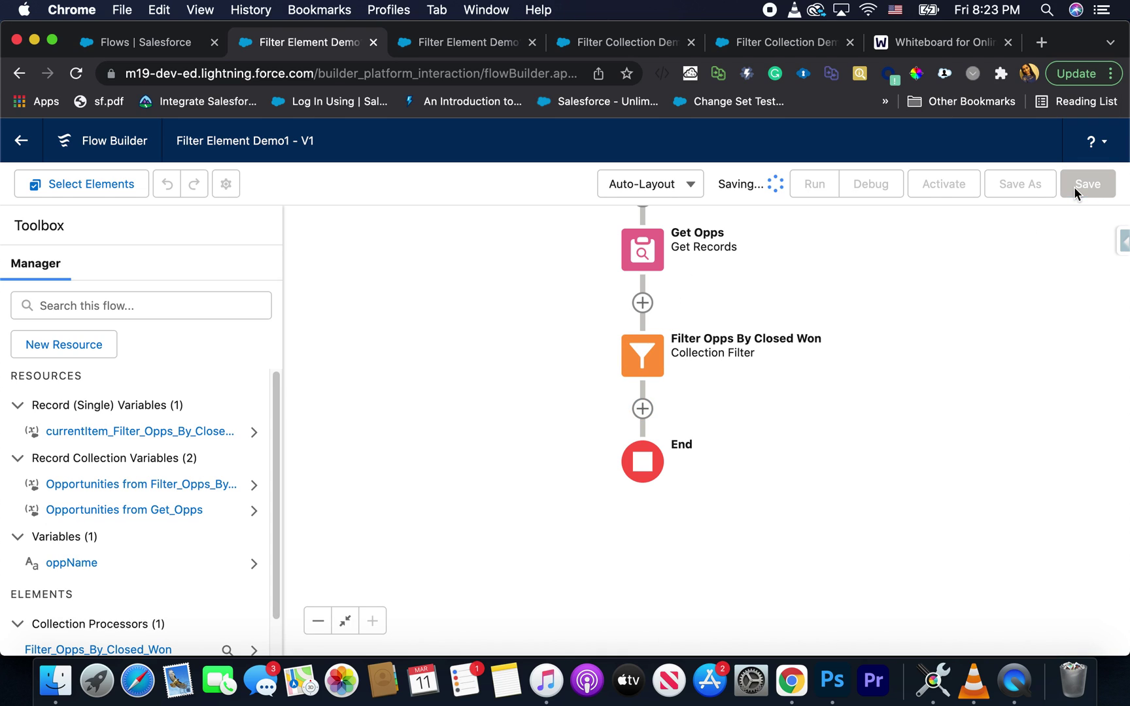
left_click(868, 198)
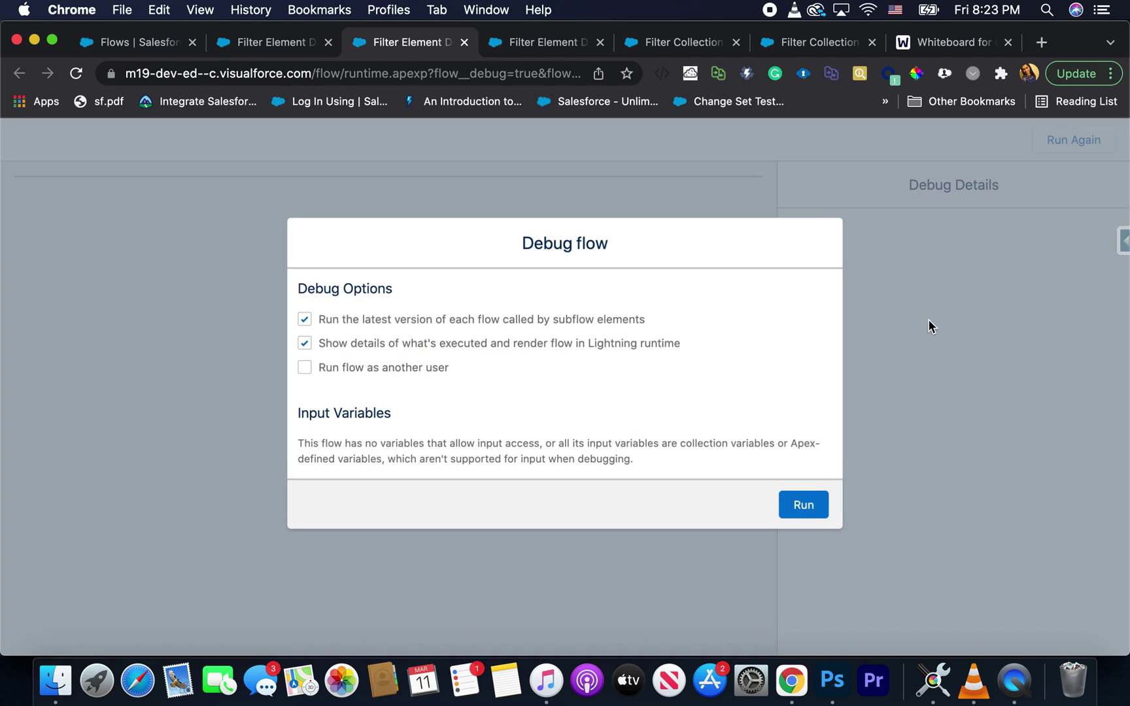
Step: Run the flow in debug mode and scroll through the Debug Details
left_click(808, 502)
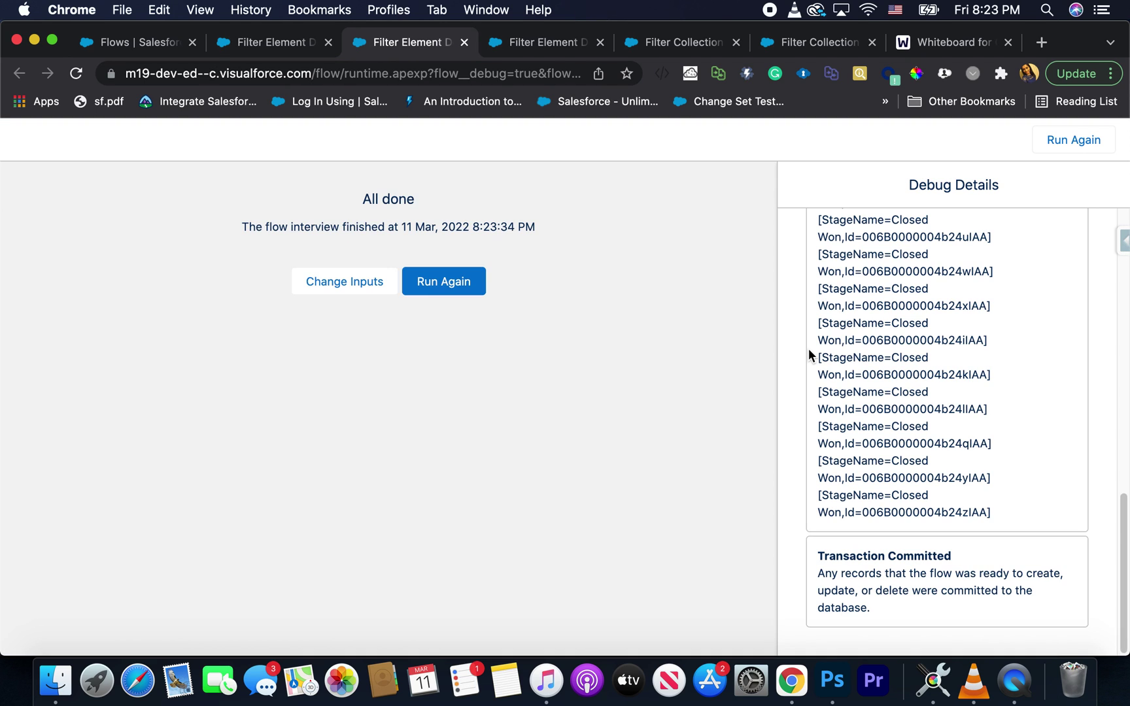
scroll(909, 367, "up", 15)
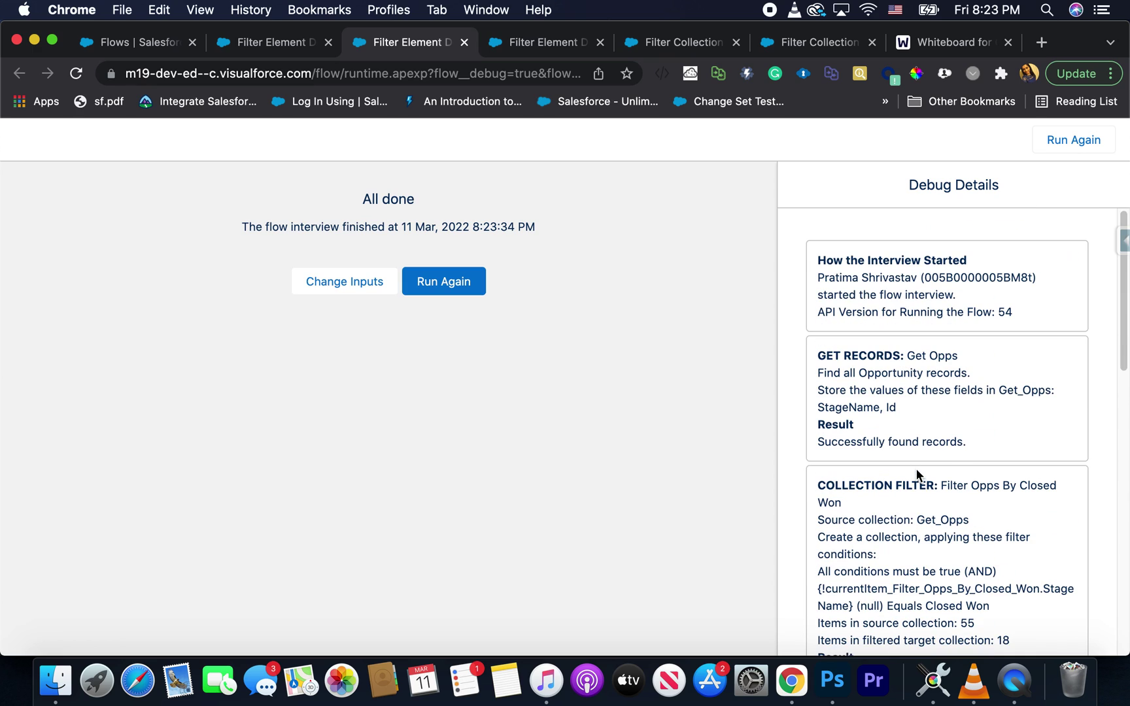
scroll(960, 477, "down", 6)
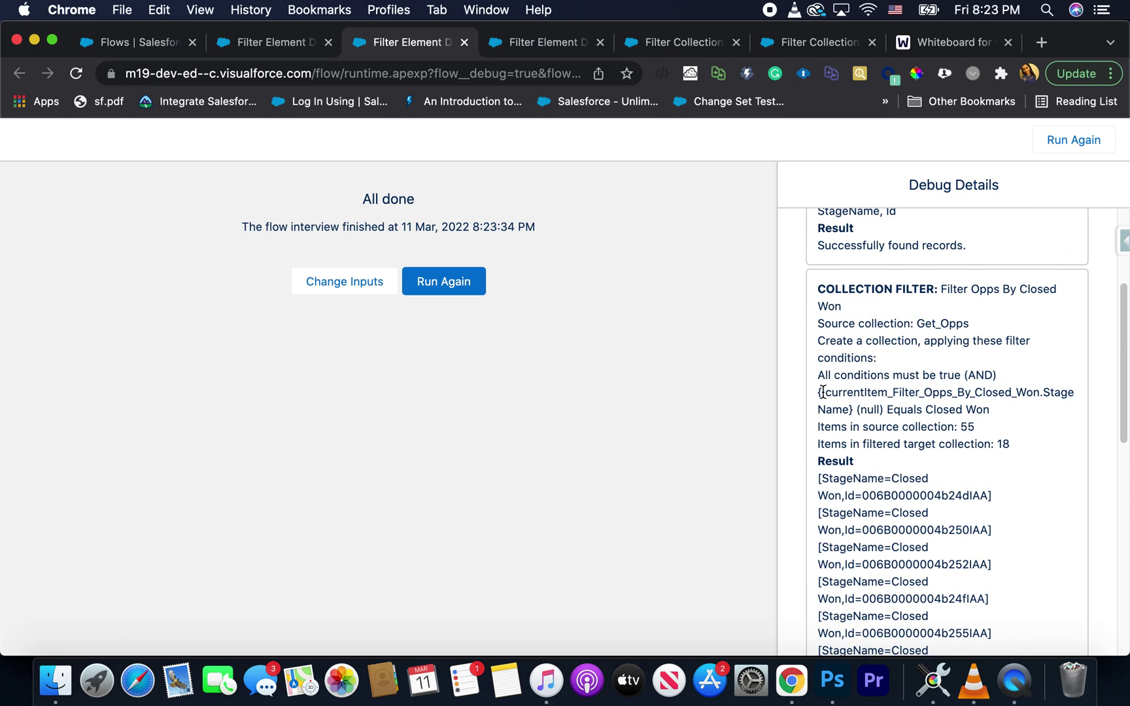
scroll(869, 396, "up", 1)
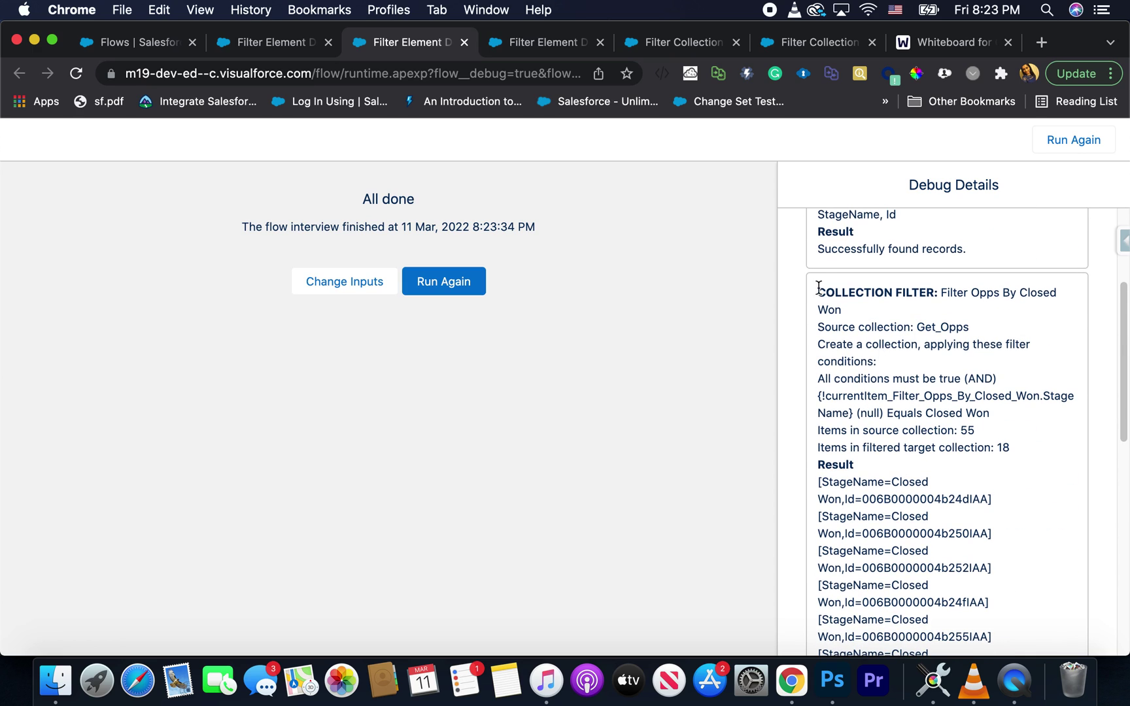
scroll(915, 307, "up", 1)
scroll(940, 394, "down", 1)
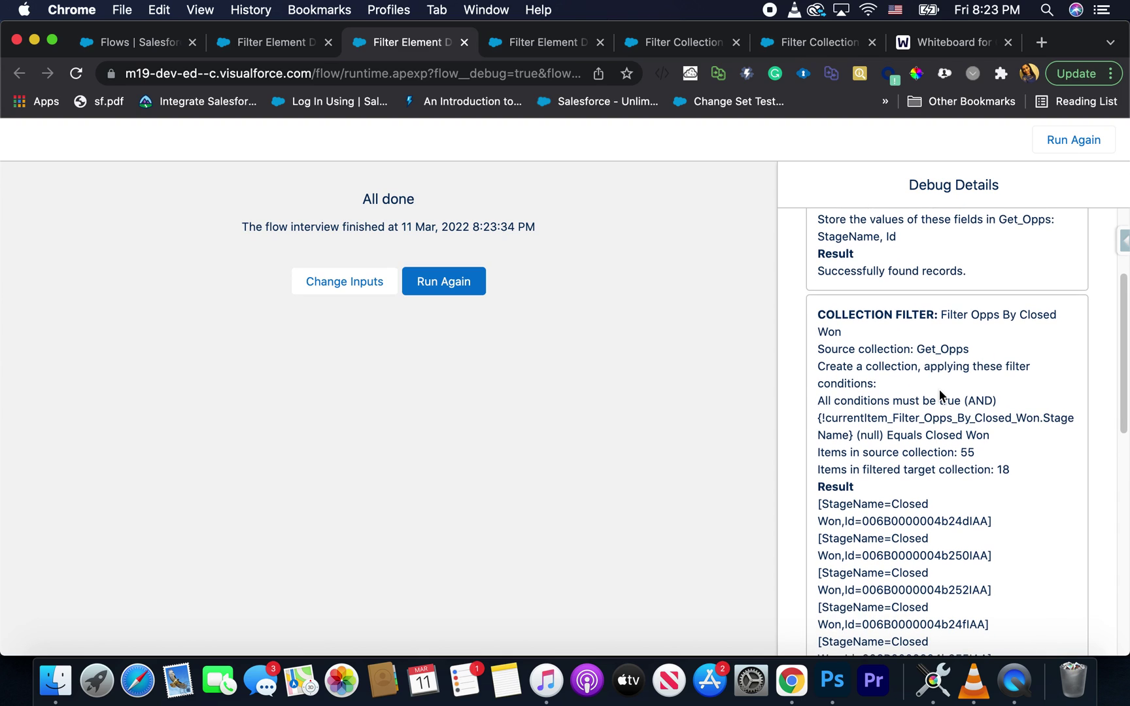
scroll(941, 395, "down", 1)
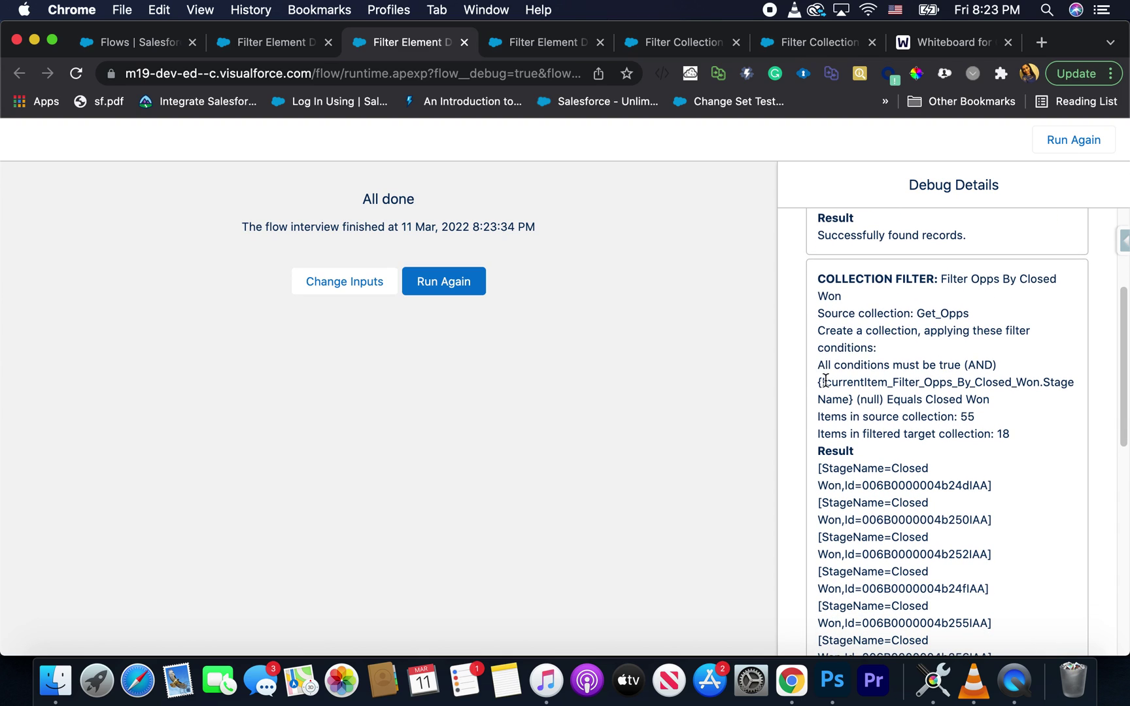
Step: Highlight the collection filter results: 55 source opportunities filtered down to 18 Closed Won
left_click_drag(826, 383, 1074, 384)
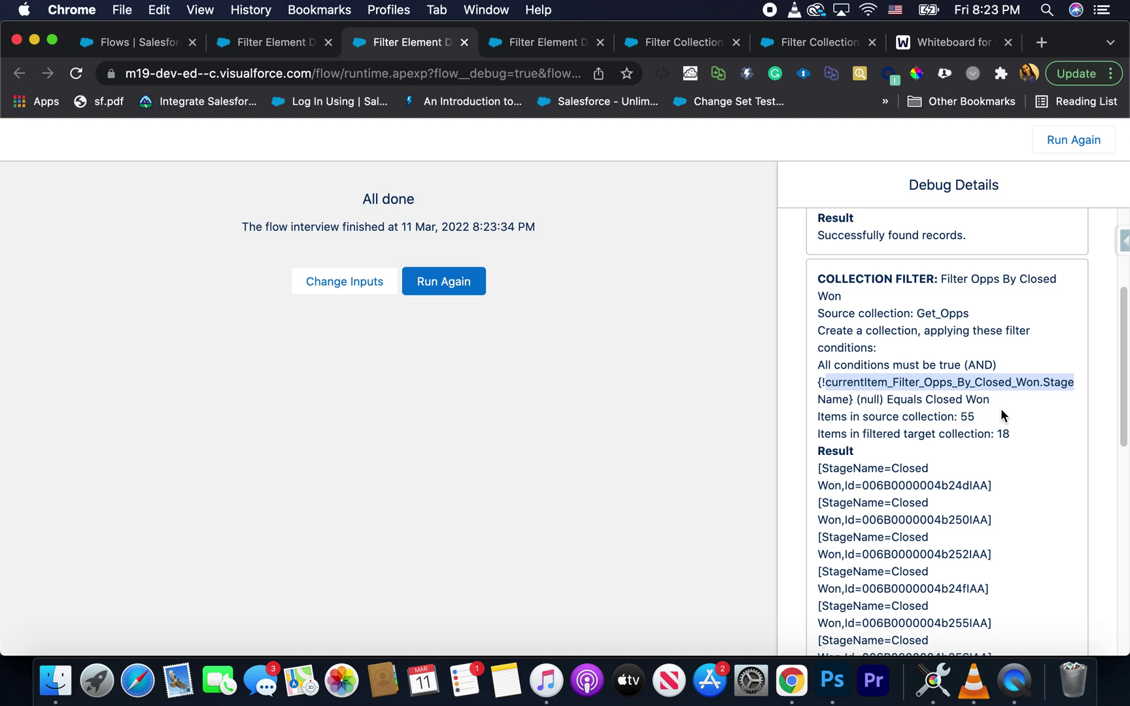
double_click(967, 416)
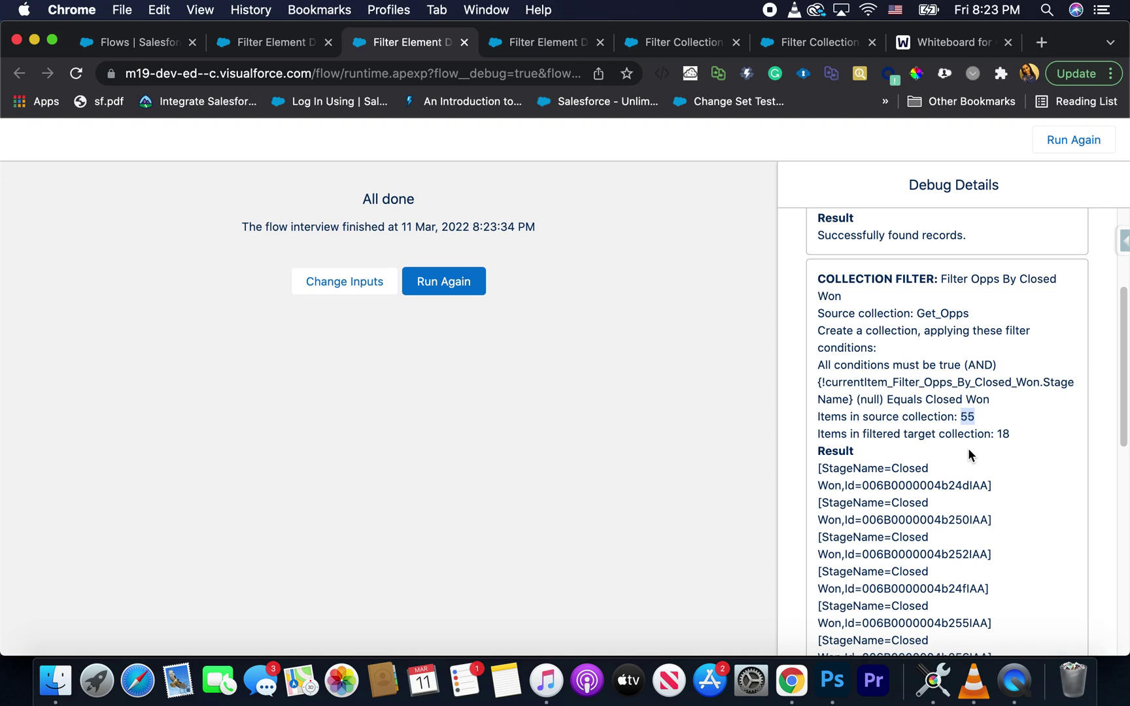
double_click(1001, 435)
scroll(923, 499, "down", 2)
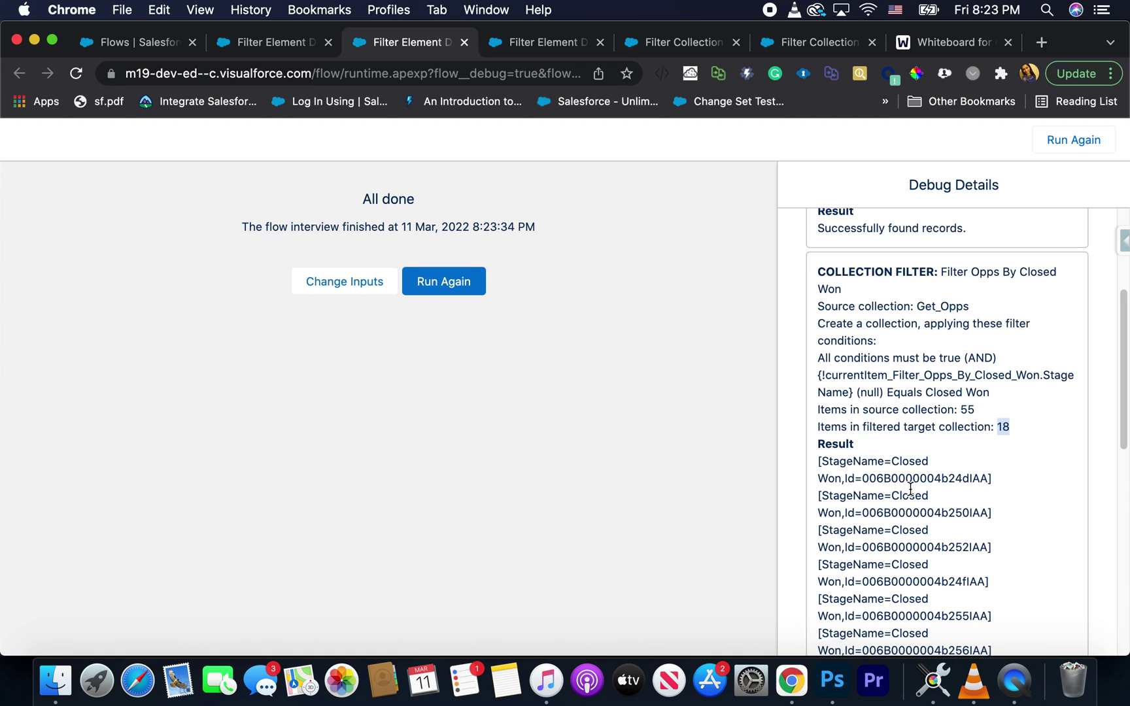
left_click_drag(827, 376, 1014, 429)
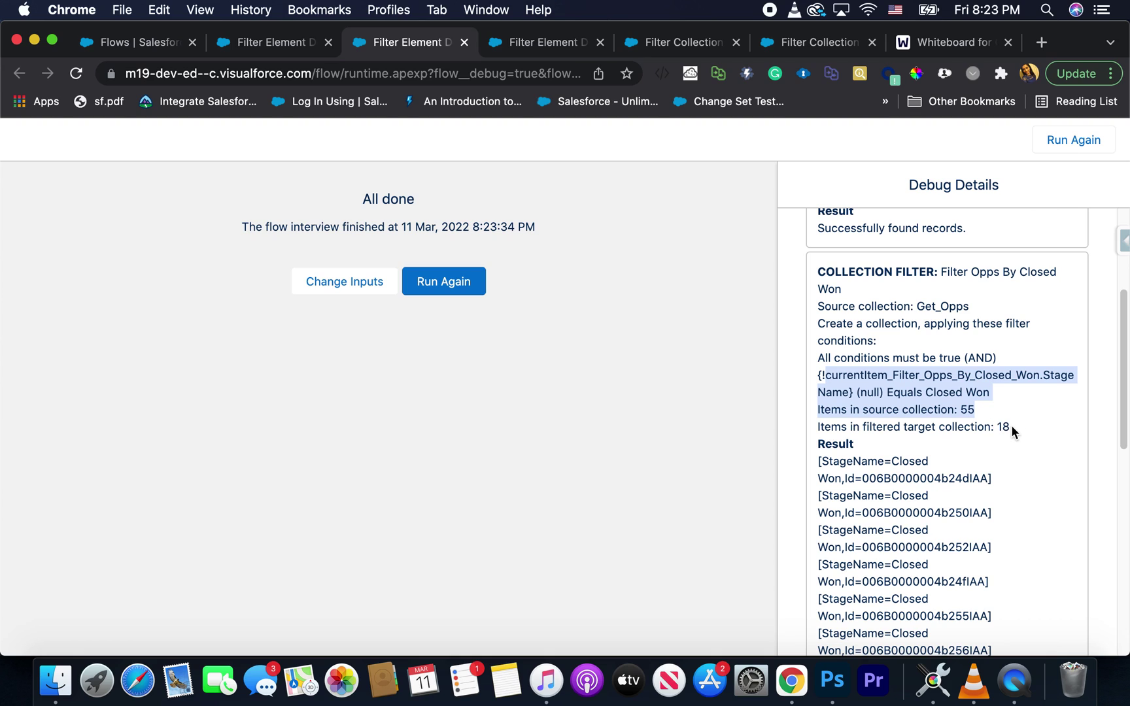
left_click(1009, 428)
Step: Go back to the flow canvas, then to the whiteboard diagram
scroll(883, 392, "down", 3)
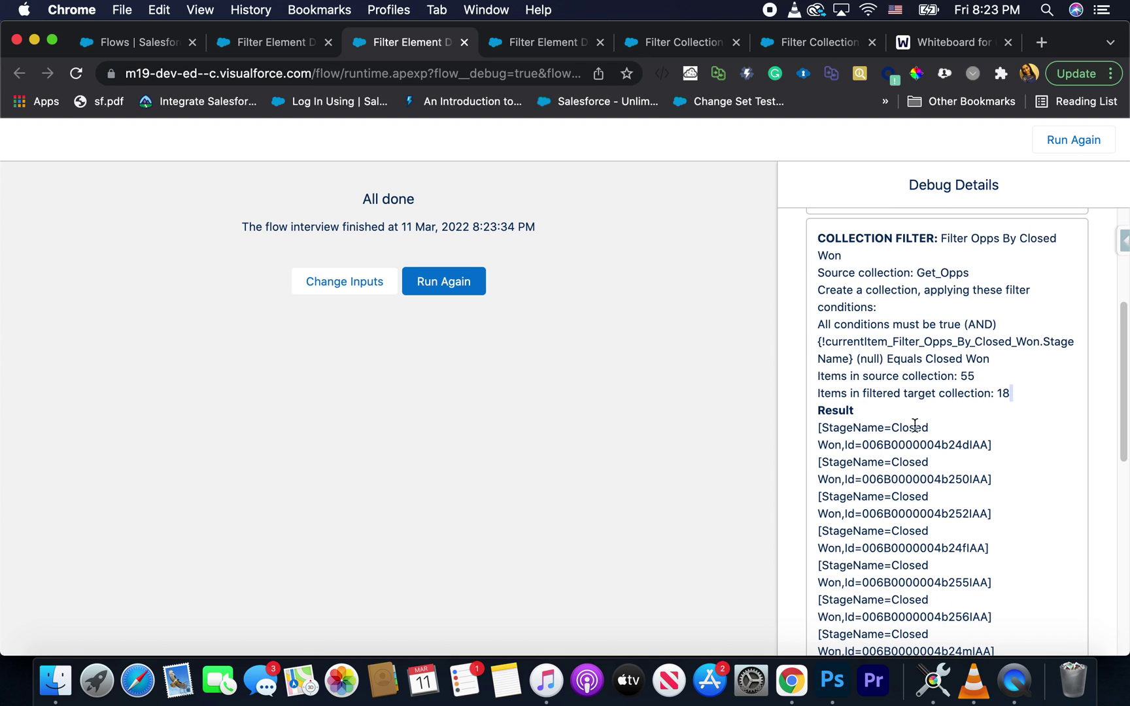
left_click(299, 57)
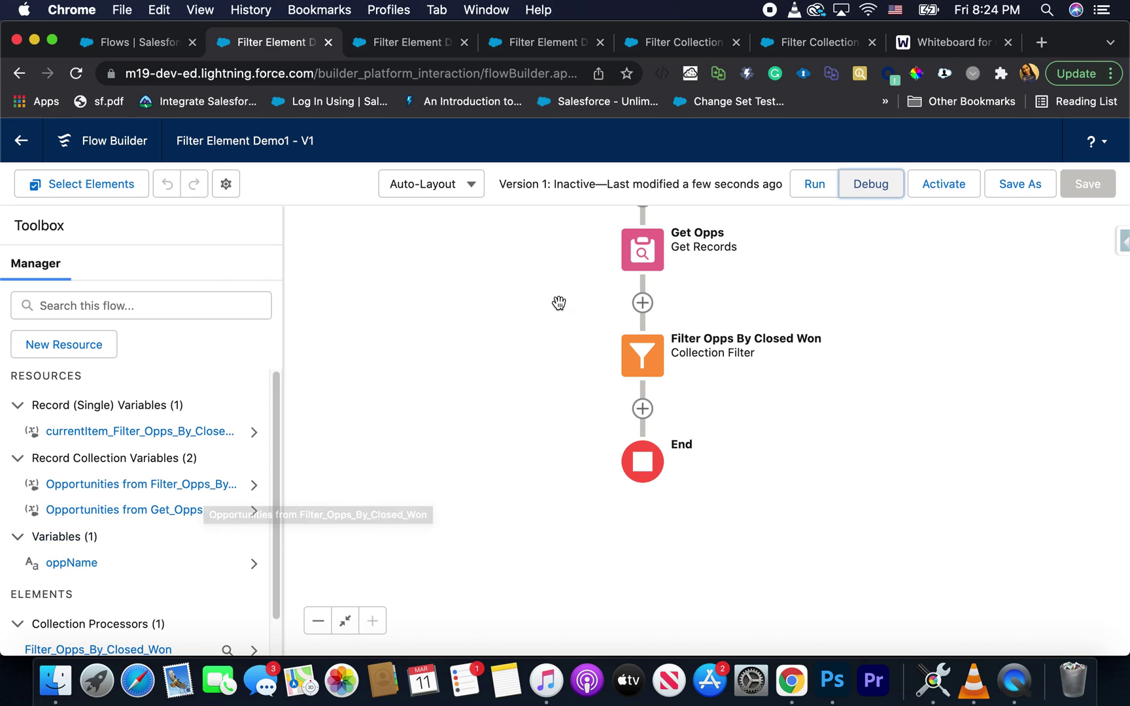
left_click(933, 51)
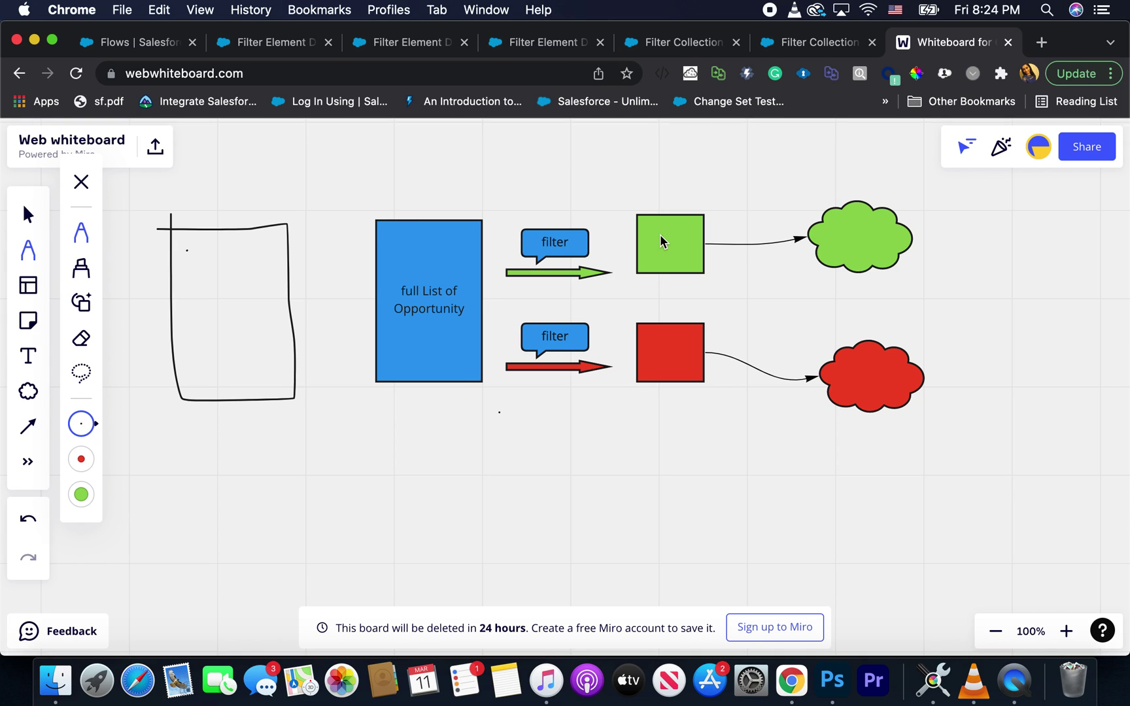
Step: Switch back to the Filter Element Demo1 flow tab
left_click(297, 42)
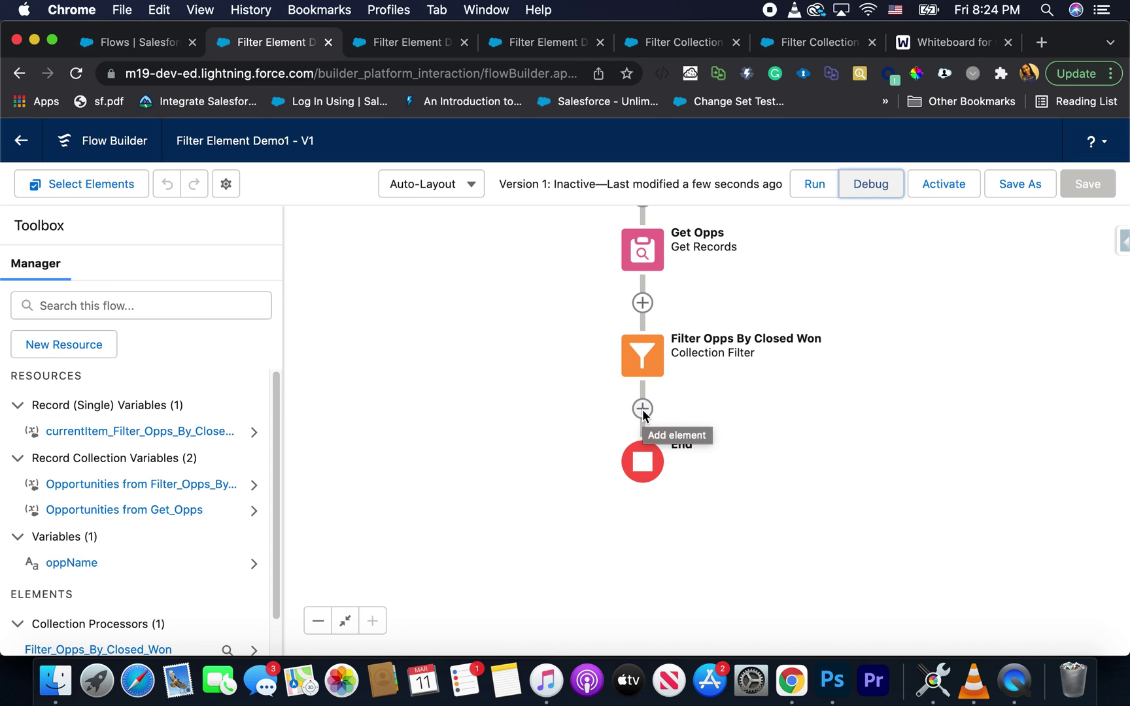
Step: Add a loop 'loop through filtered opps' over {!Filter_Opps_By_Closed_Won}, first item to last
left_click(643, 409)
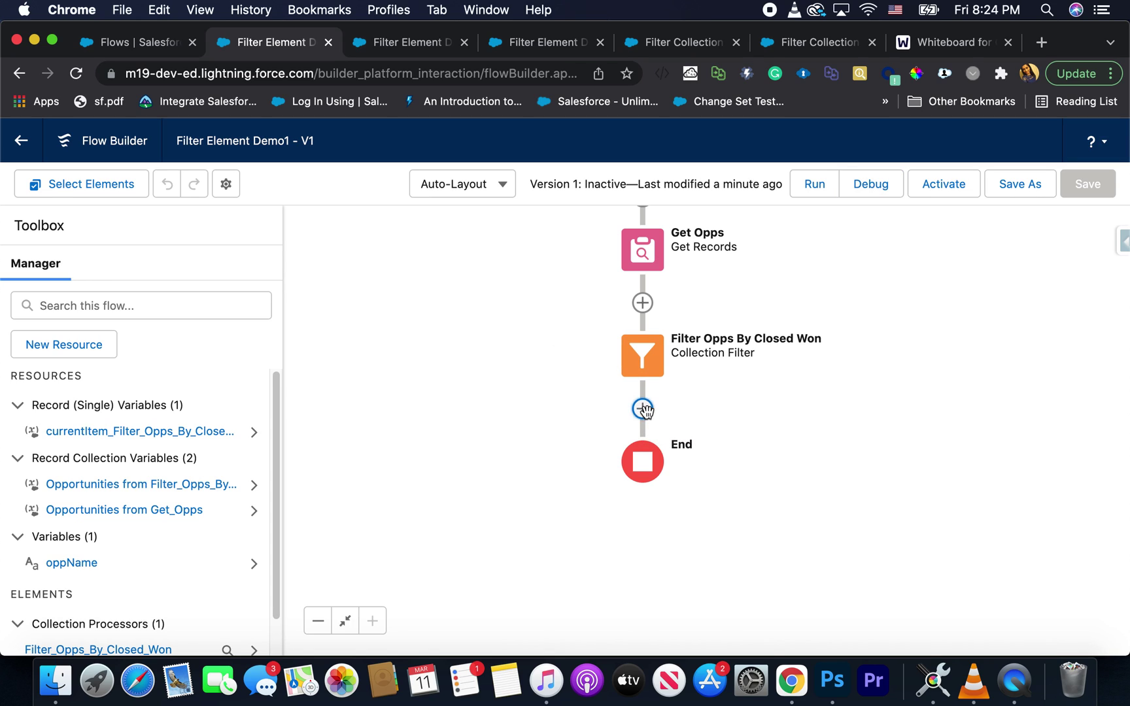
scroll(644, 574, "down", 1)
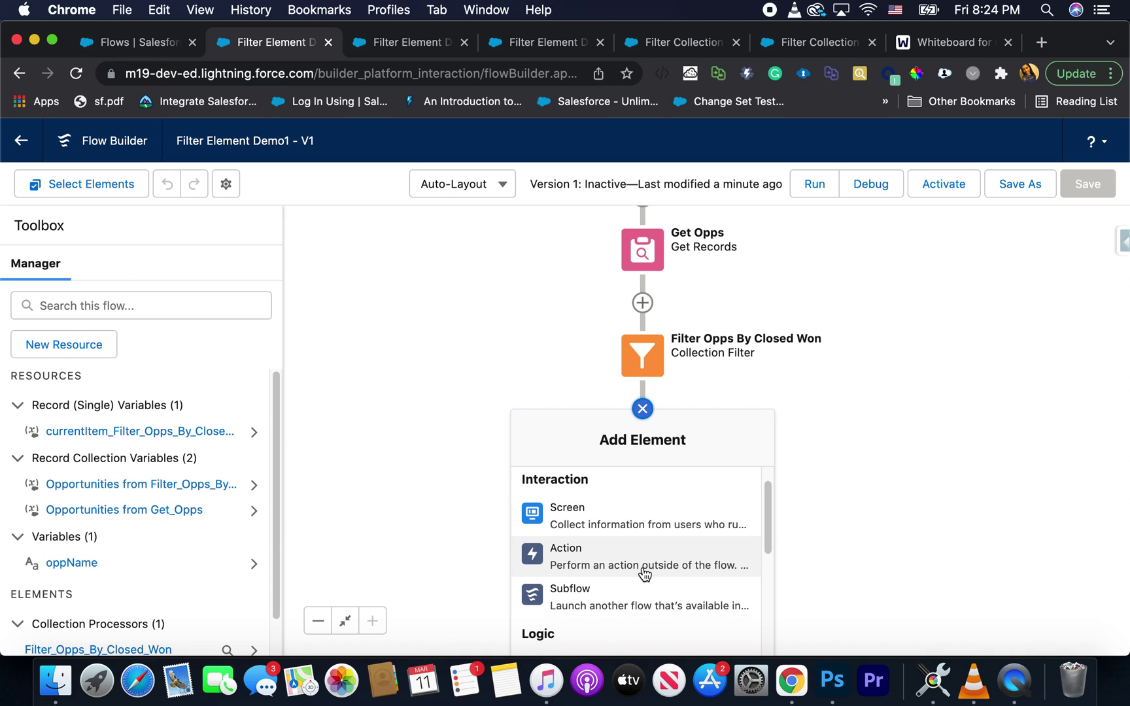
scroll(645, 574, "down", 5)
left_click(618, 579)
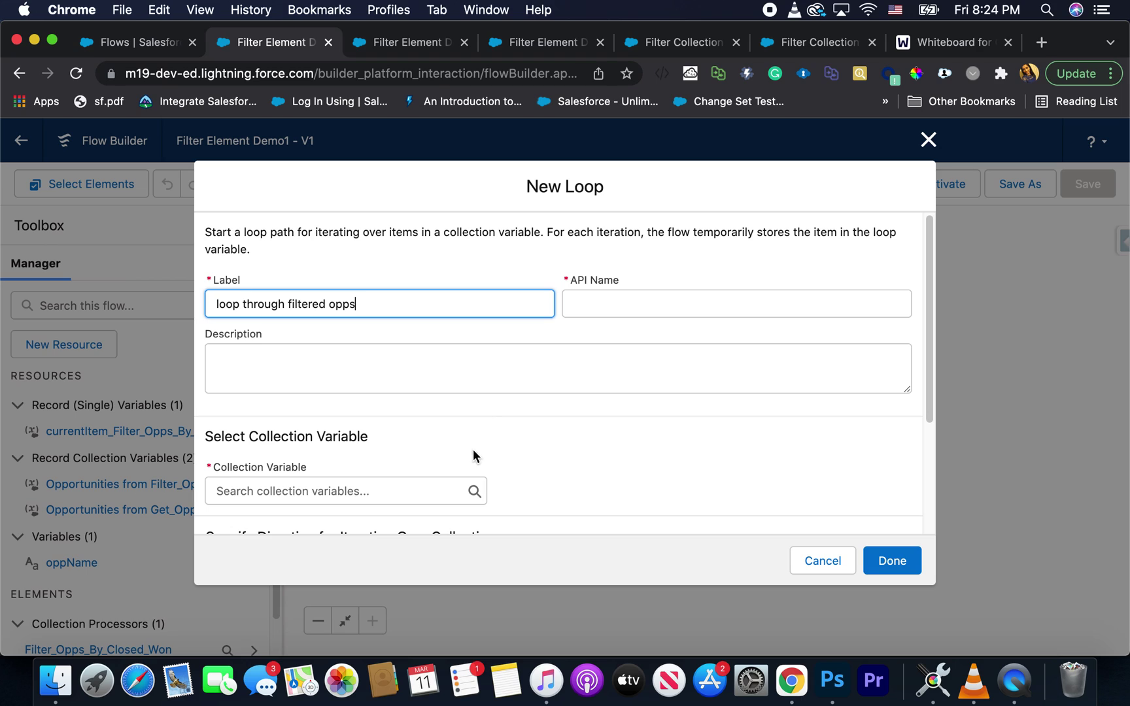
left_click(422, 488)
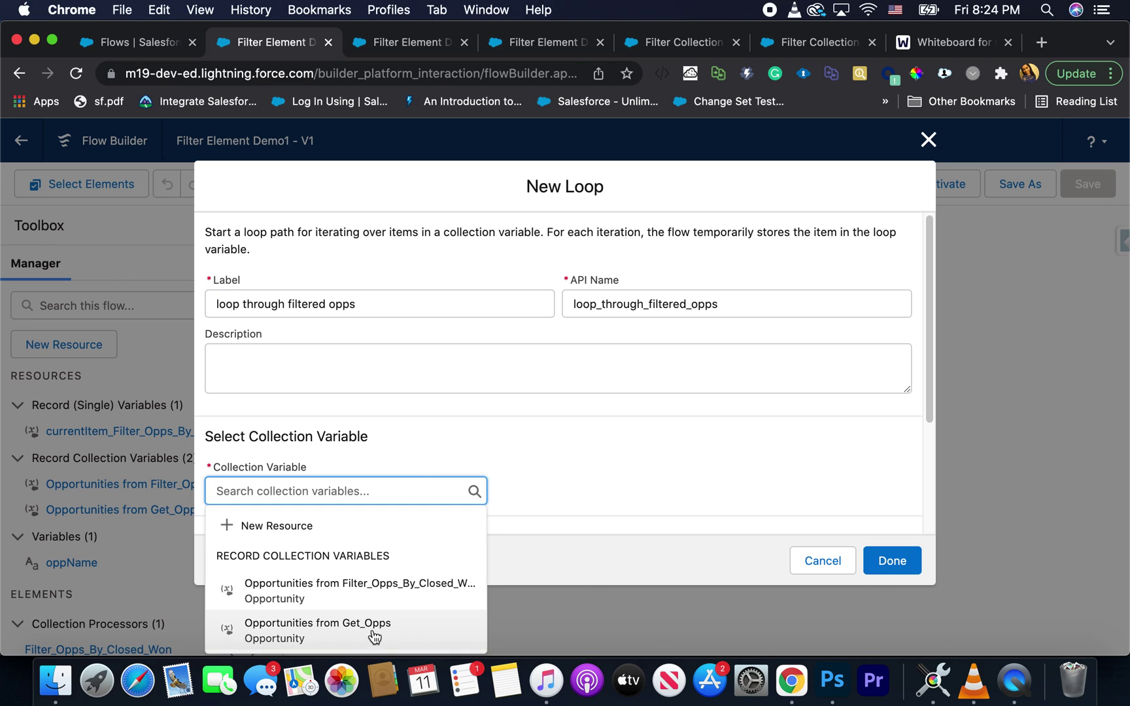
left_click(373, 585)
scroll(501, 482, "down", 2)
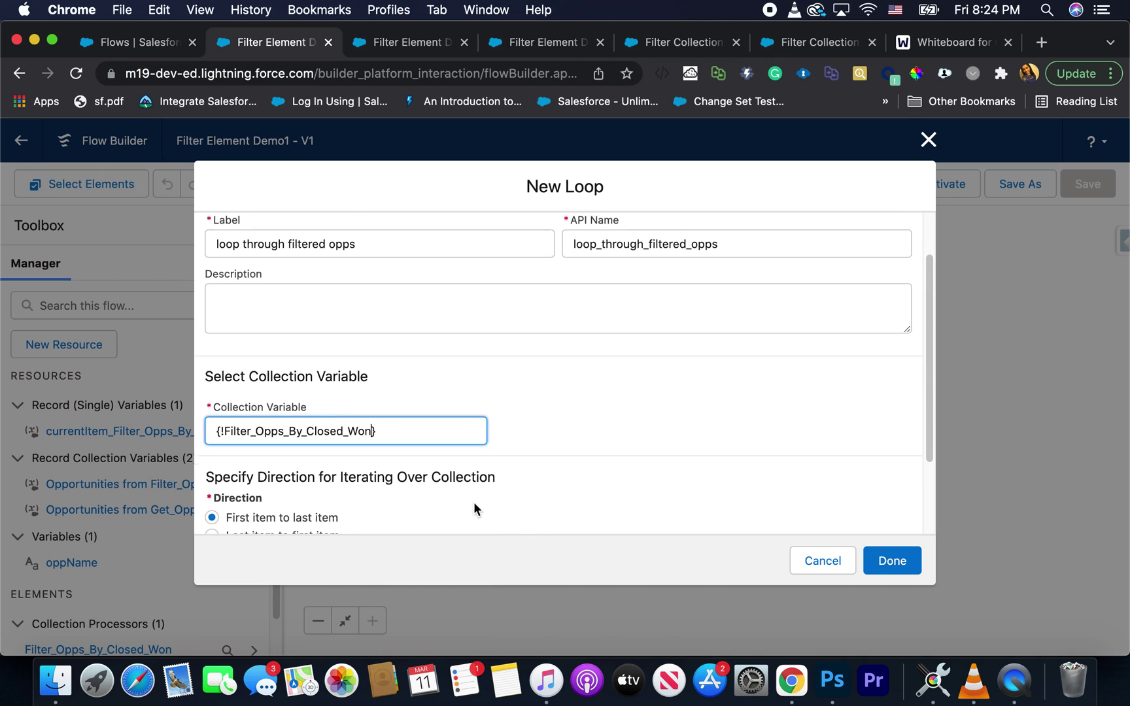
scroll(474, 504, "down", 3)
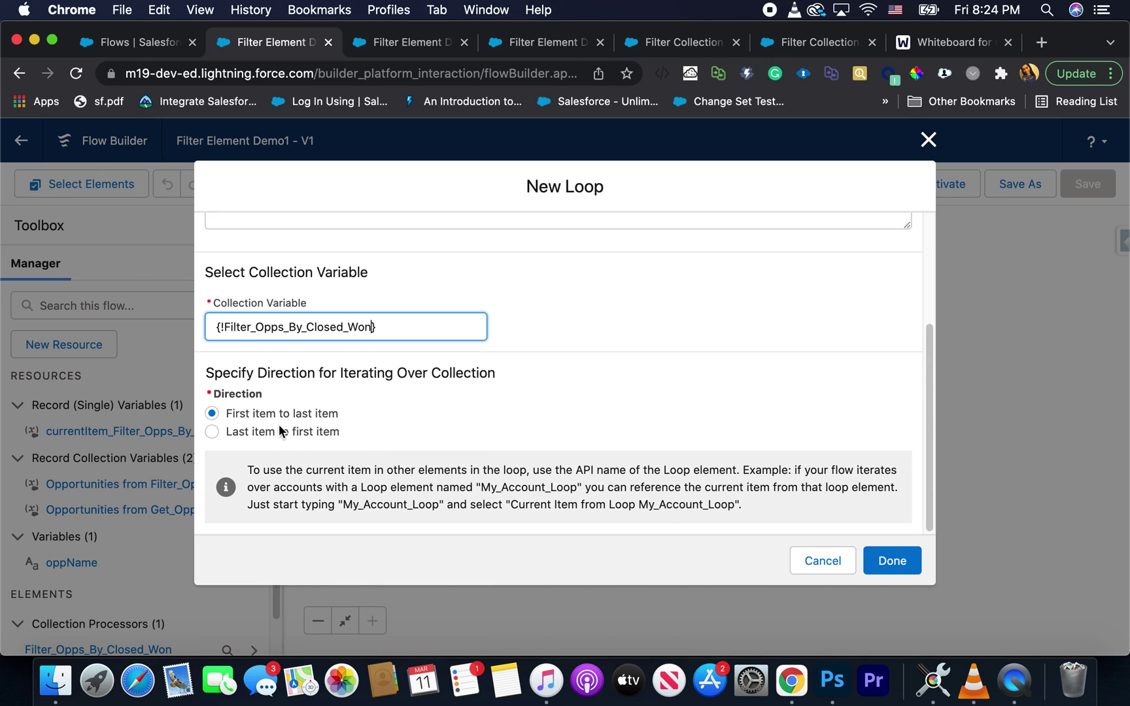
left_click(891, 562)
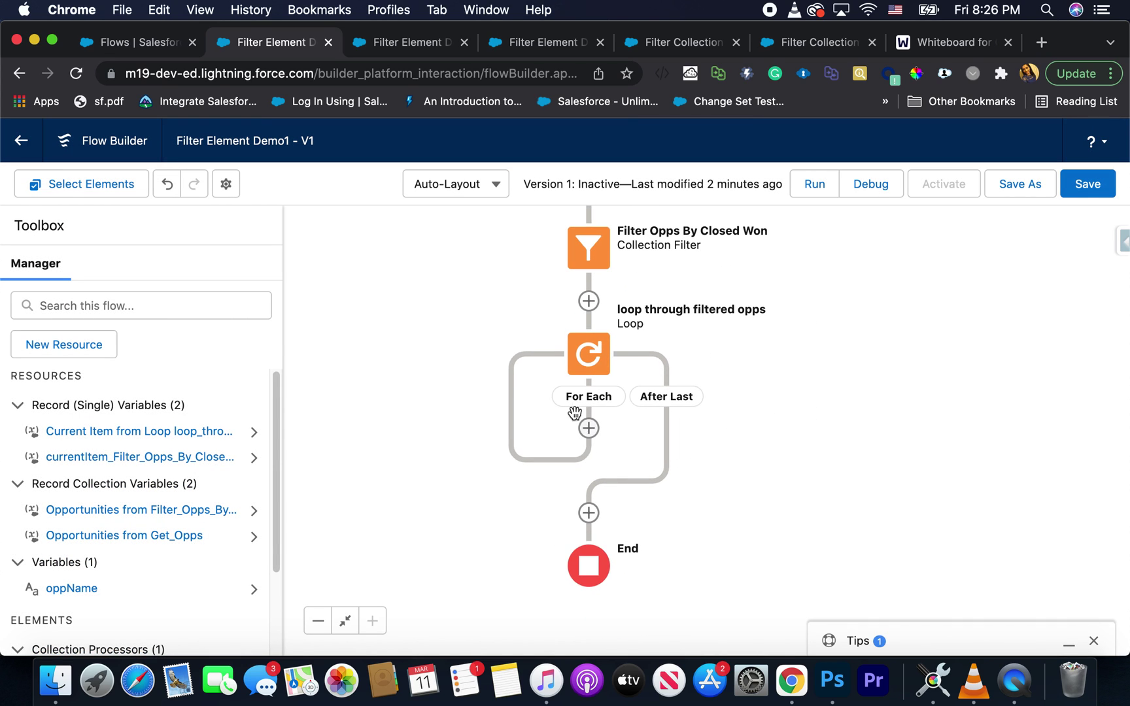
Step: Insert an Assignment element into the loop's For Each path
left_click(590, 430)
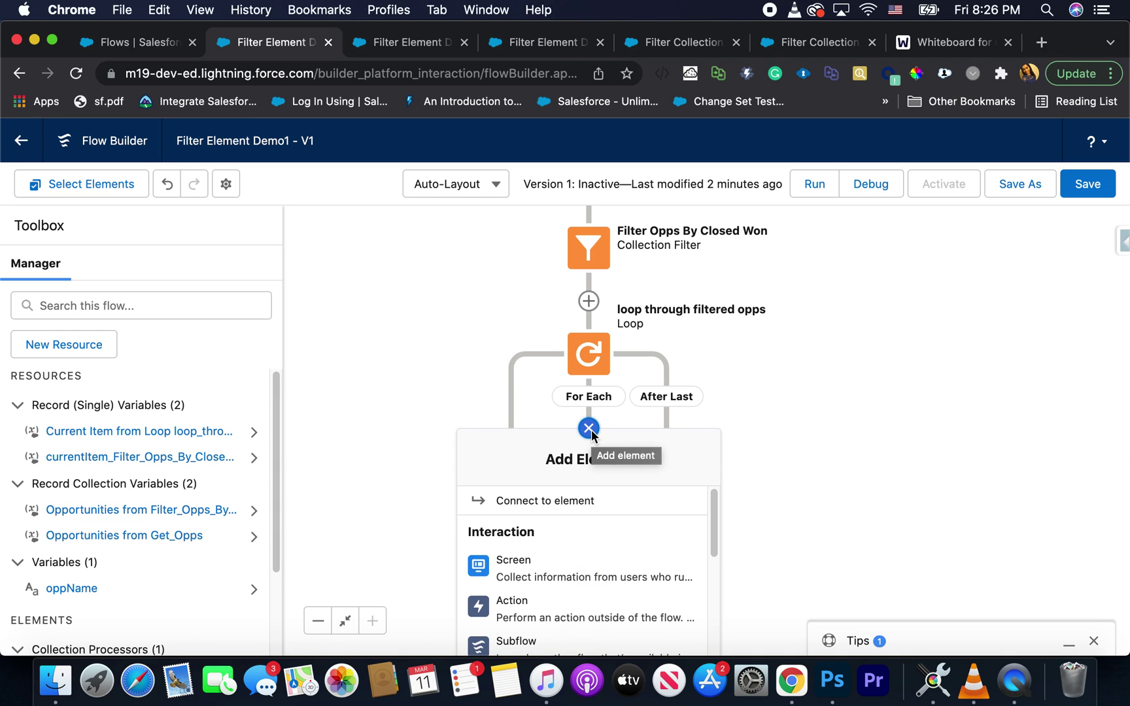
scroll(595, 605, "down", 3)
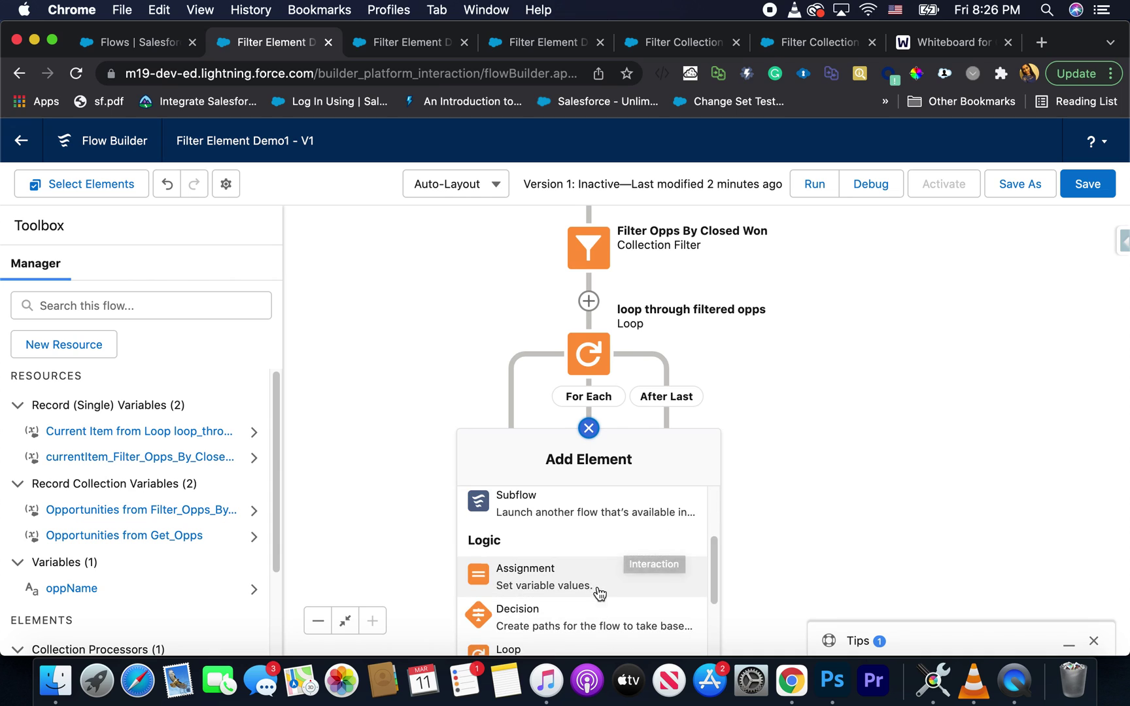
scroll(577, 591, "down", 1)
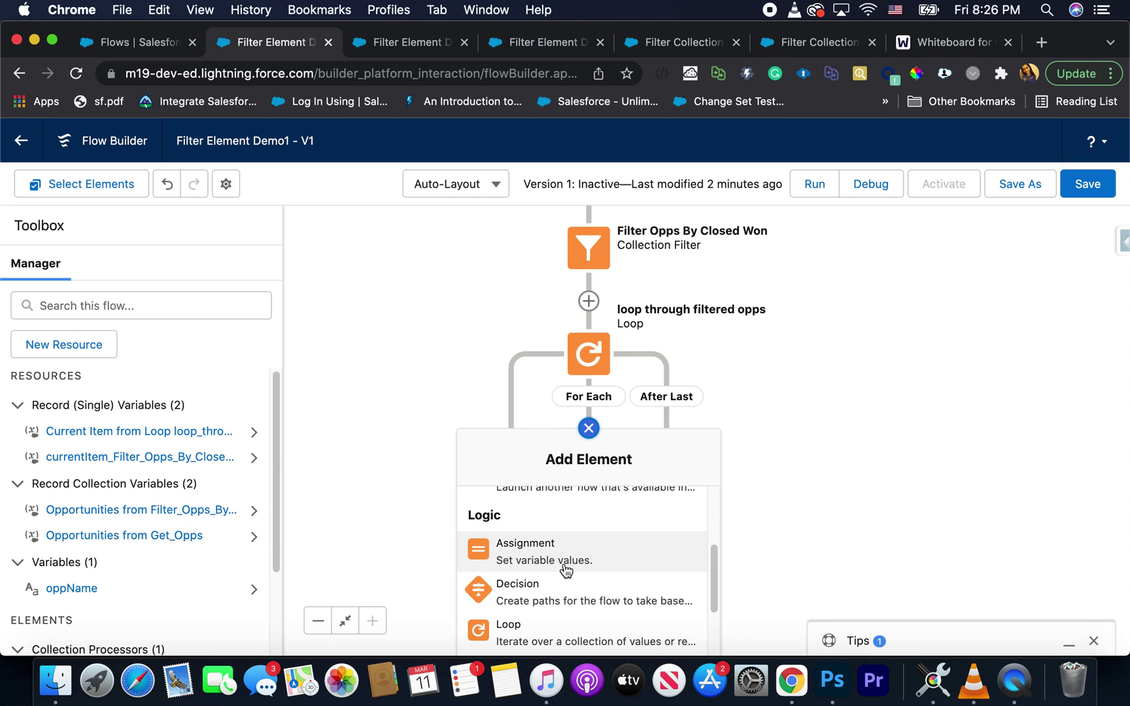
left_click(565, 560)
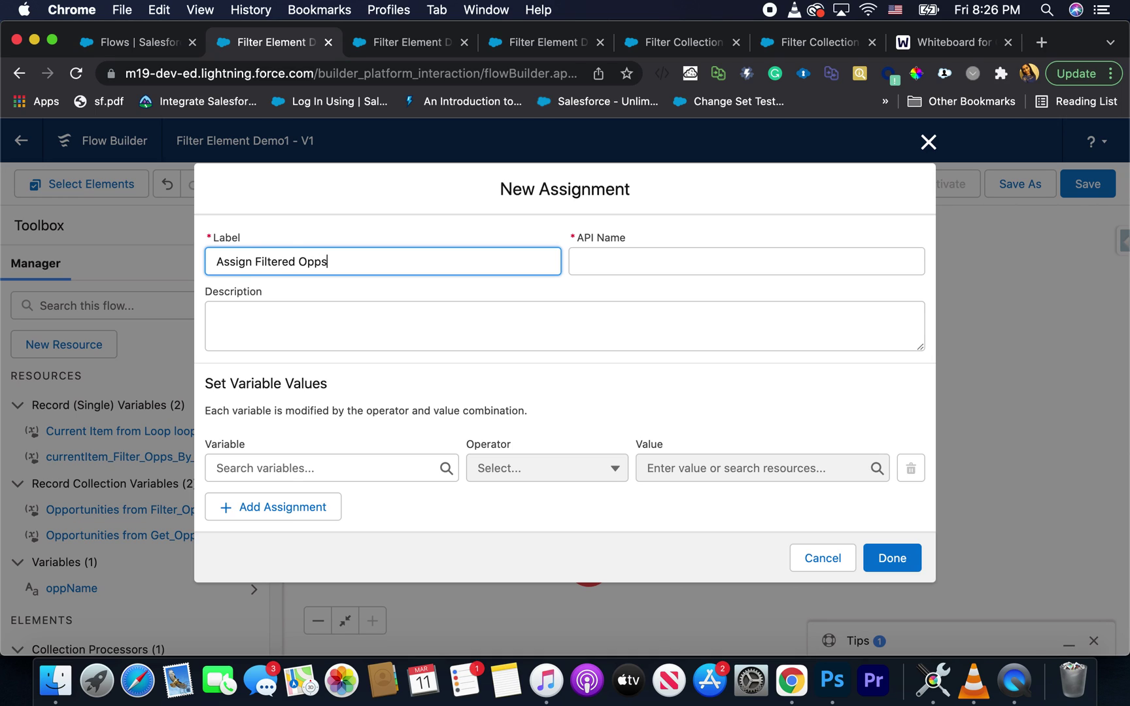
Step: Create a new Text variable named varName to serve as the assigned variable
left_click(378, 461)
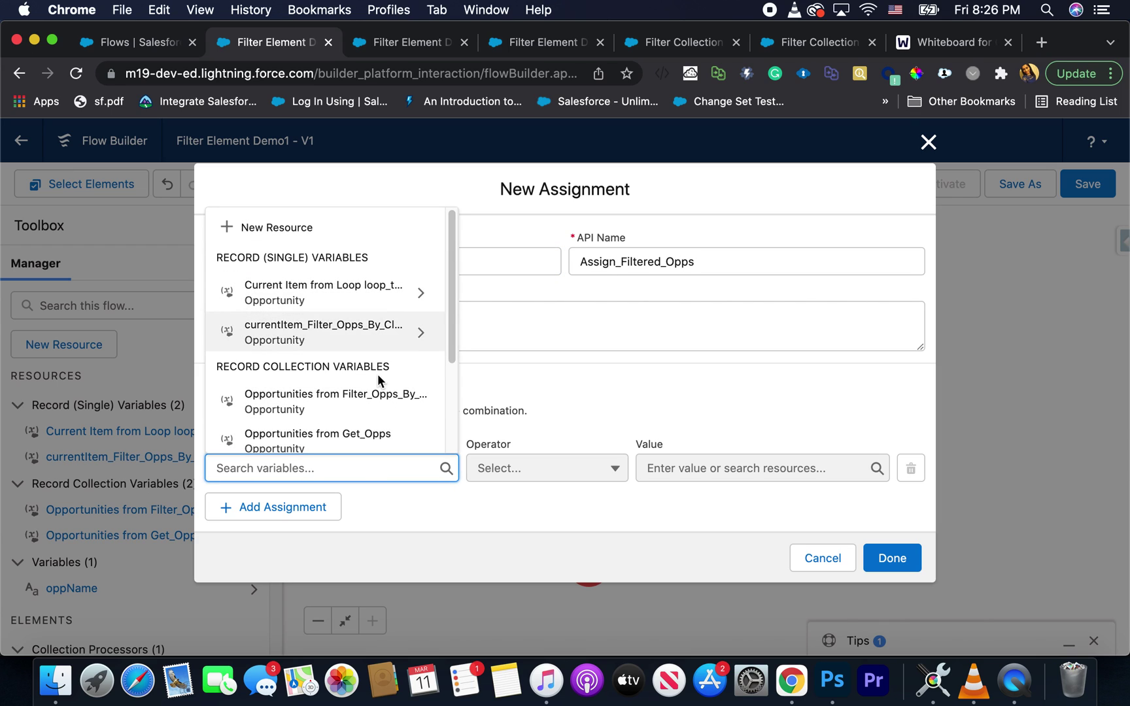
left_click(304, 224)
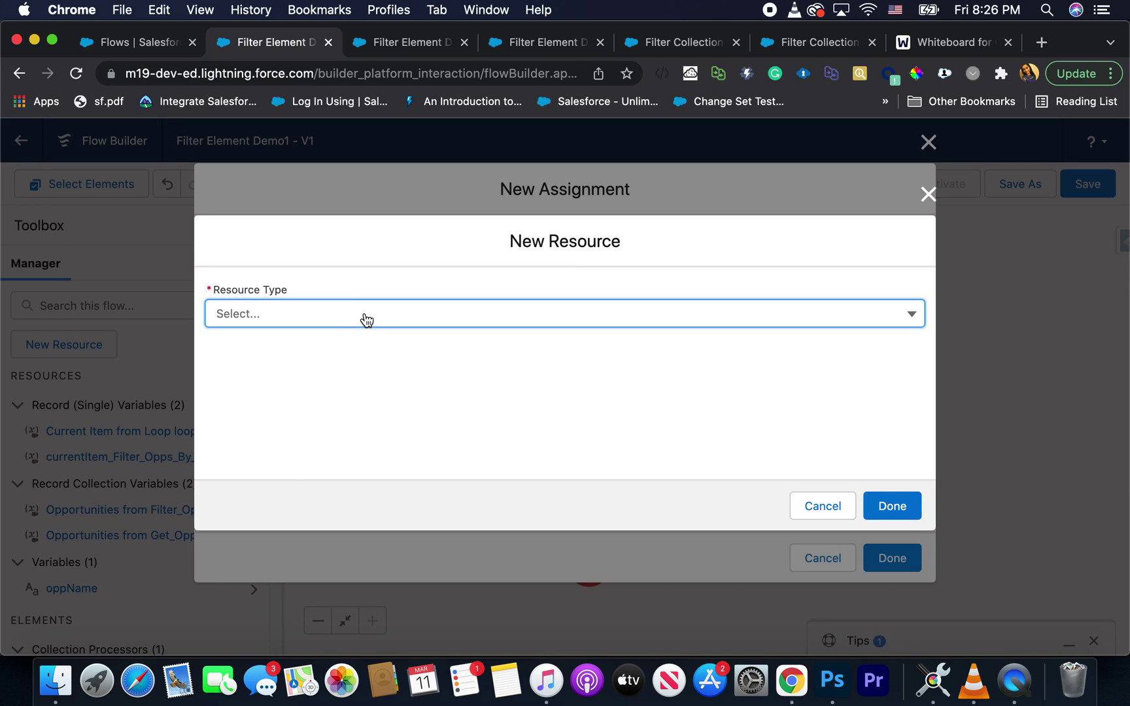
left_click(365, 312)
left_click(346, 350)
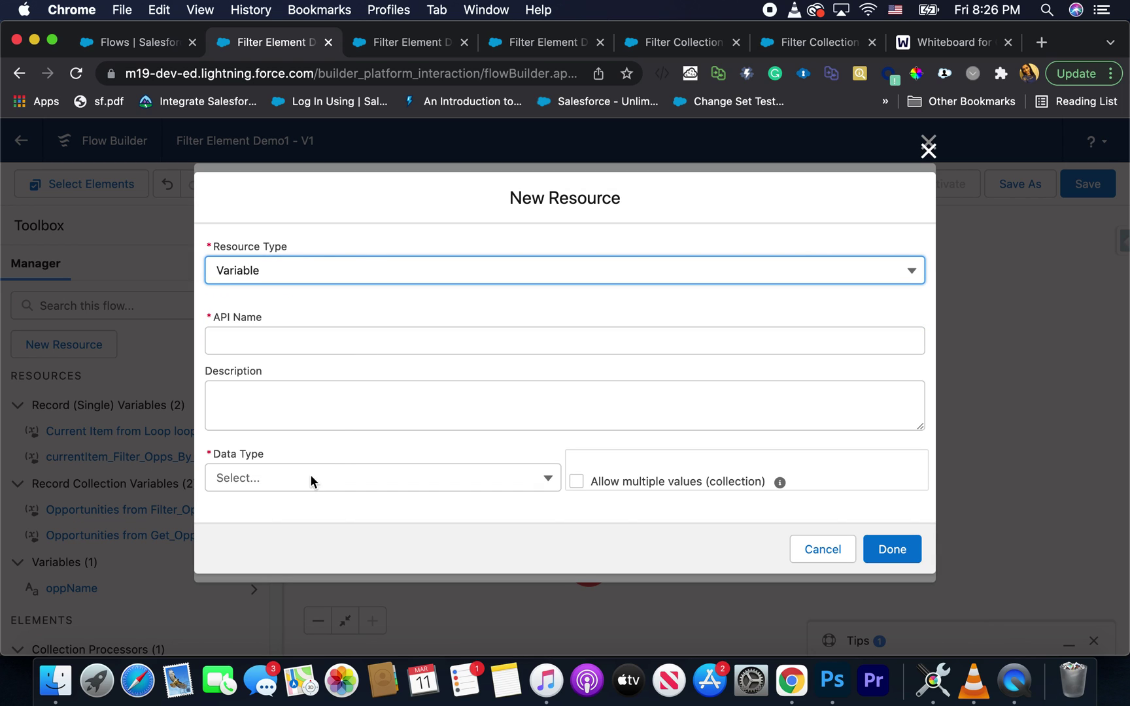
left_click(310, 478)
left_click(319, 233)
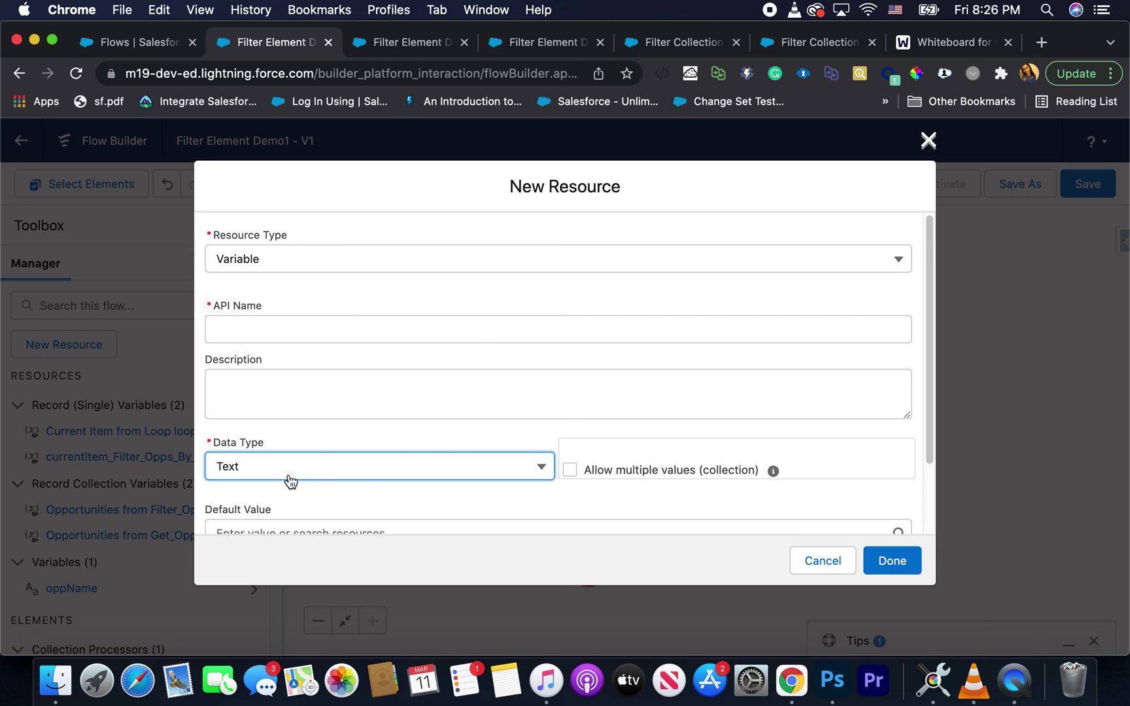
left_click(312, 325)
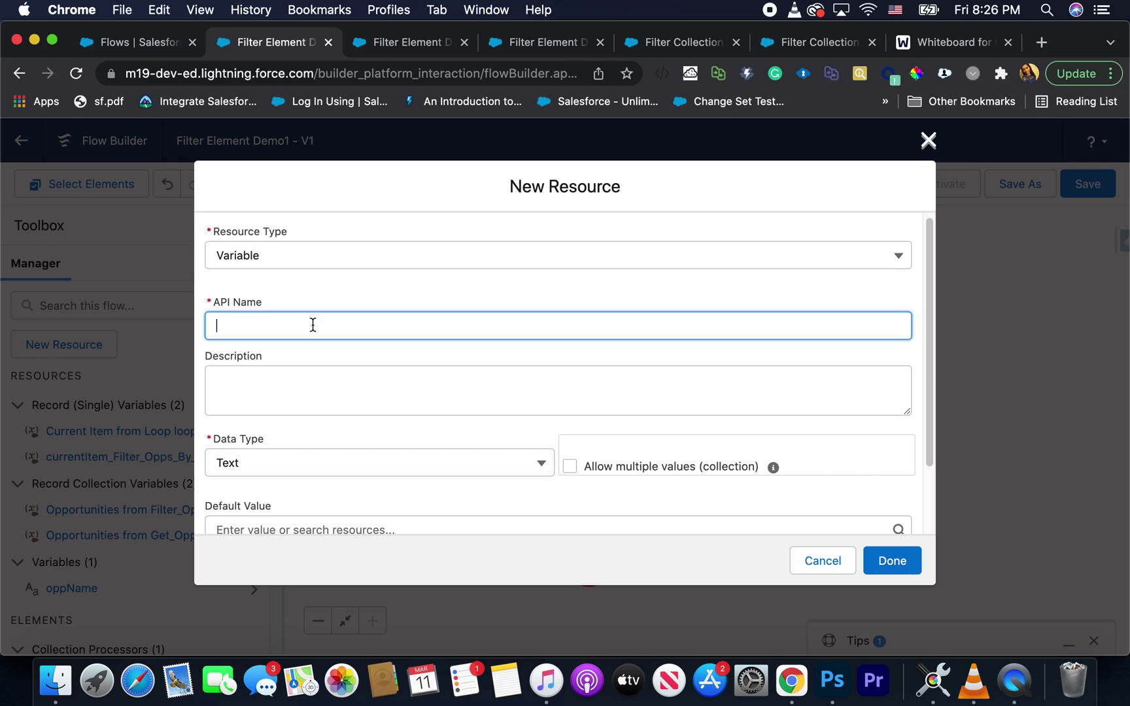
type("varName")
scroll(571, 501, "down", 3)
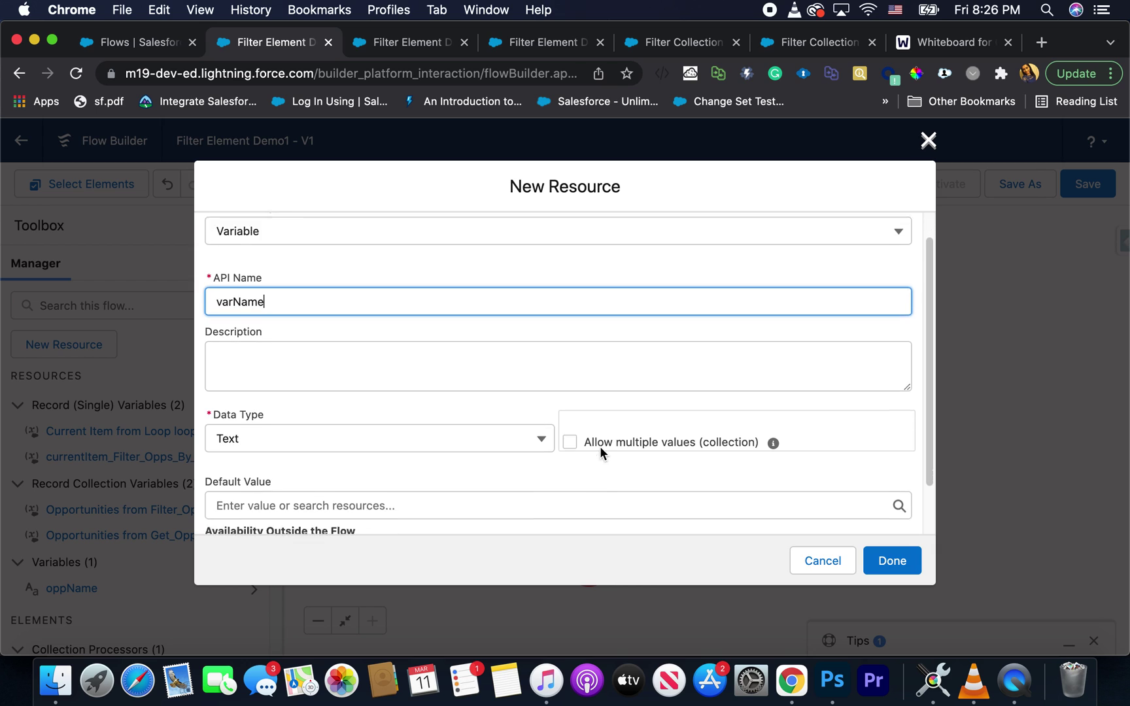
left_click(911, 566)
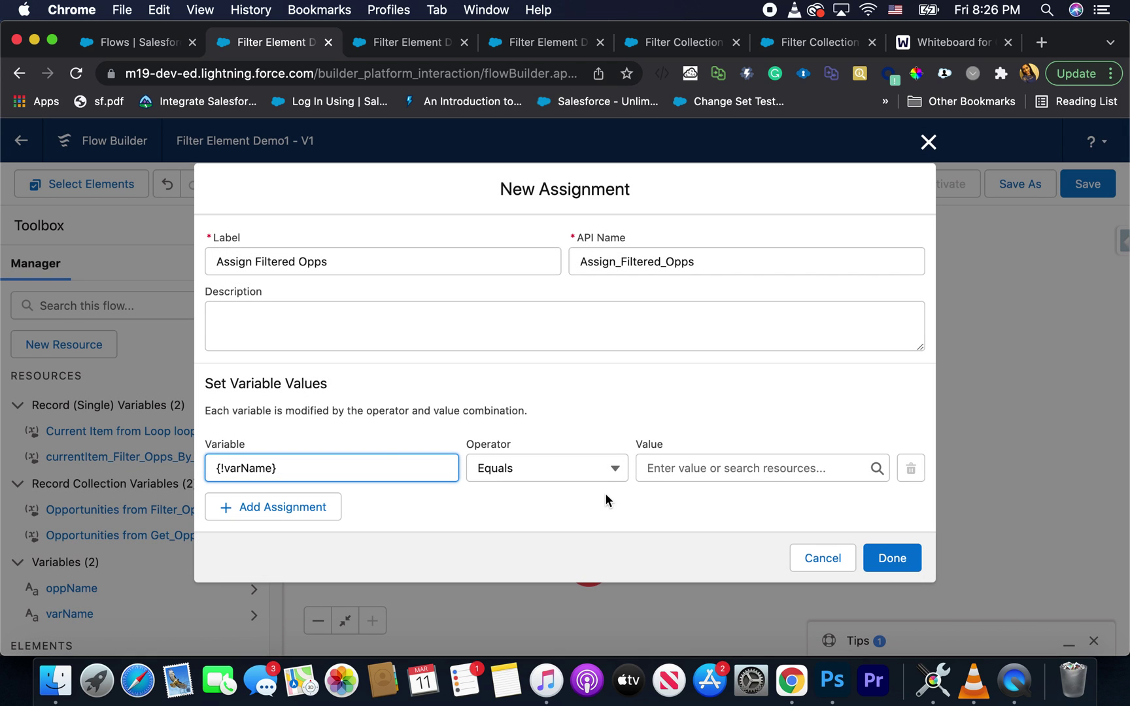
Step: Set varName equal to the loop's current item Name and save Assign Filtered Opps
left_click(663, 468)
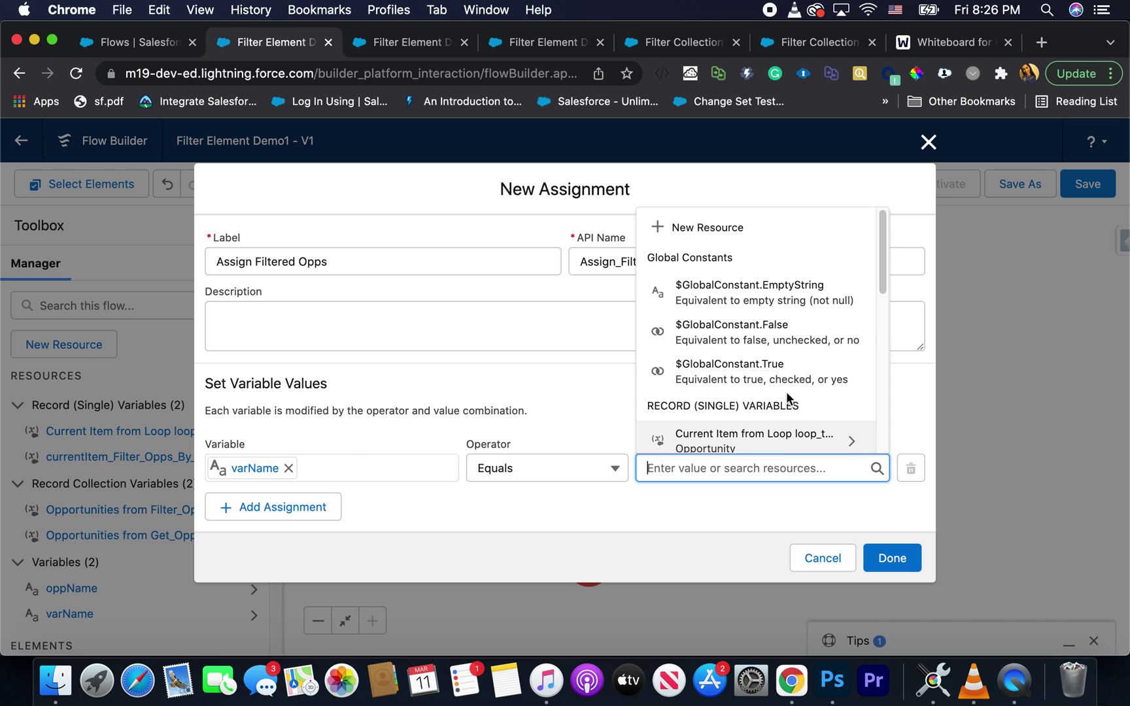
left_click(778, 435)
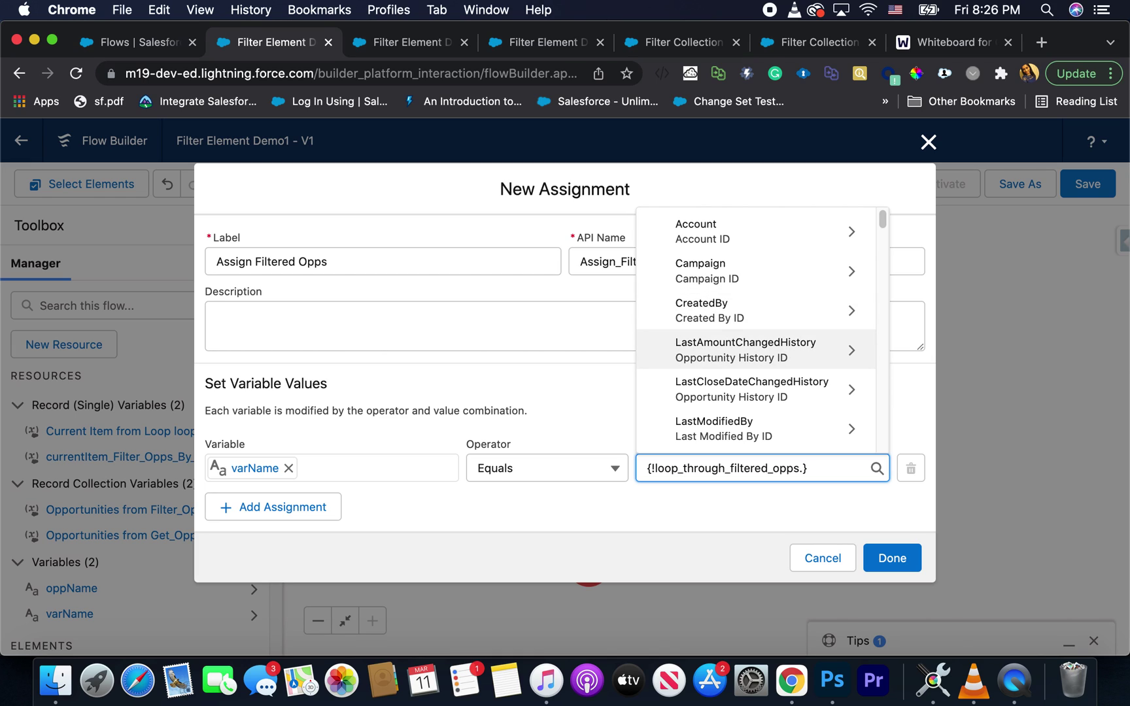
type("name")
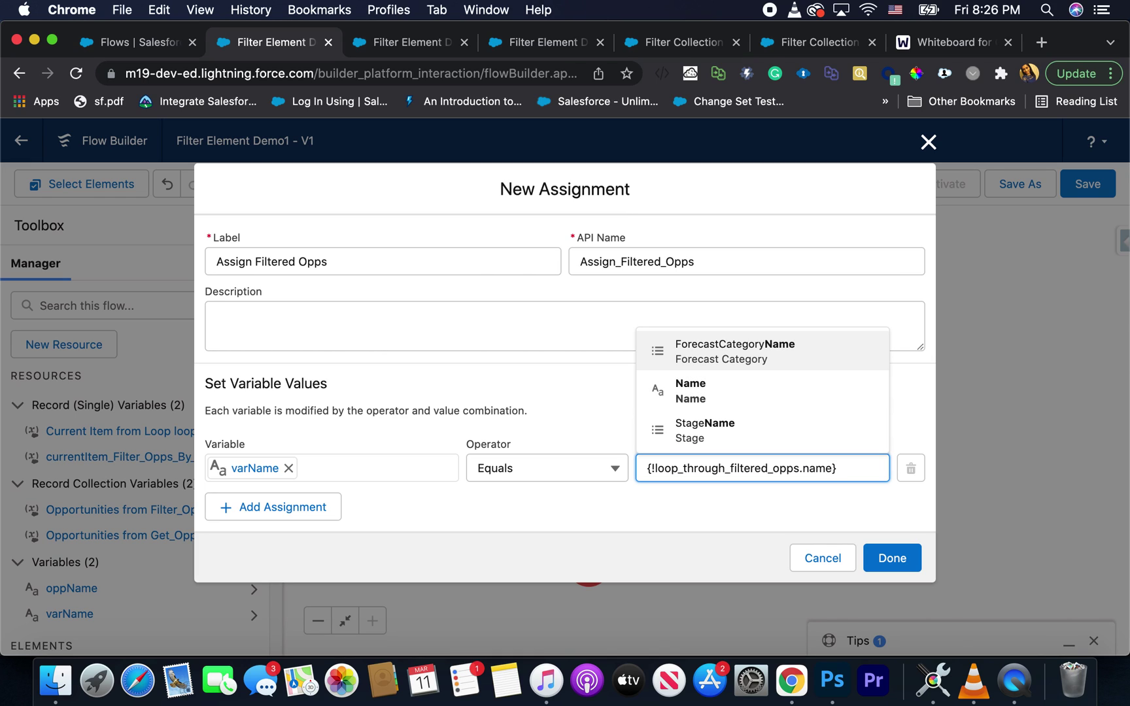
left_click(691, 390)
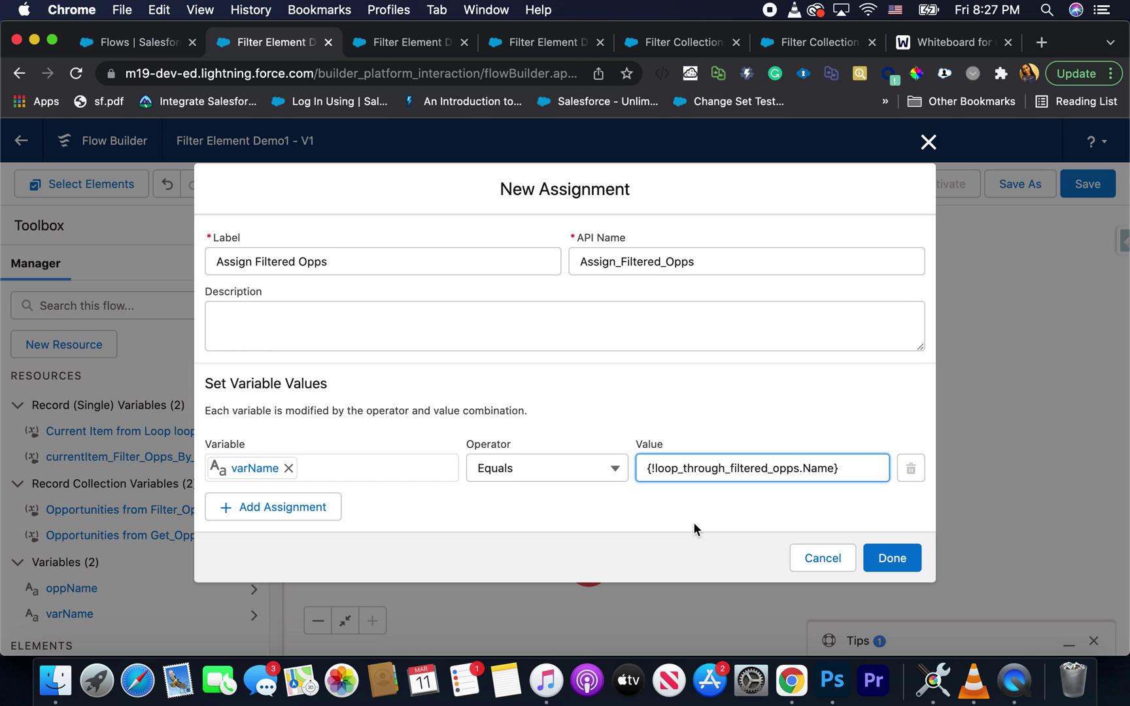
left_click(878, 558)
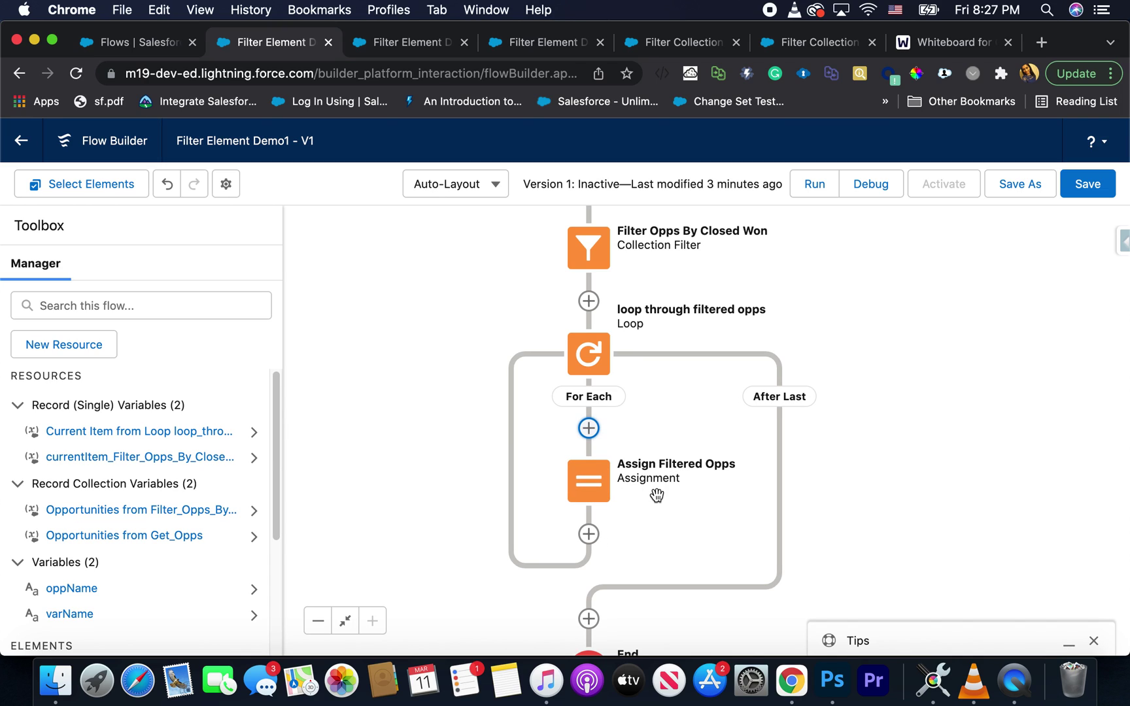
Step: Add a second Assignment element directly below Assign Filtered Opps in the loop
left_click(588, 534)
scroll(613, 608, "down", 10)
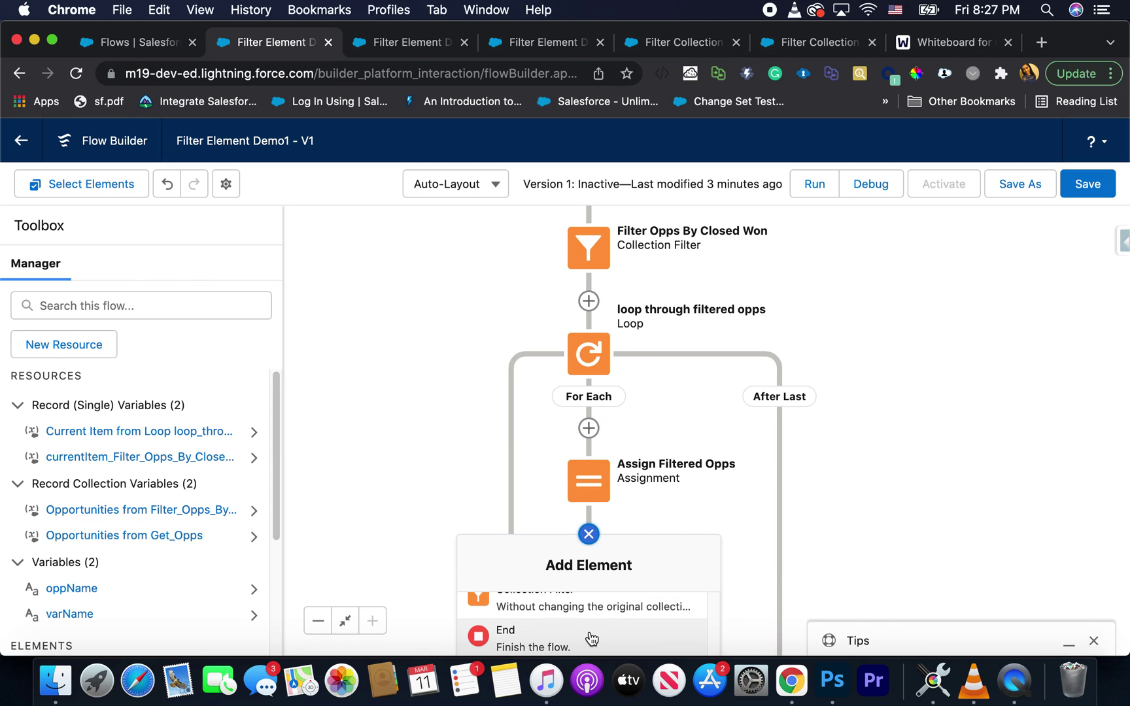
scroll(615, 614, "up", 5)
scroll(600, 625, "up", 5)
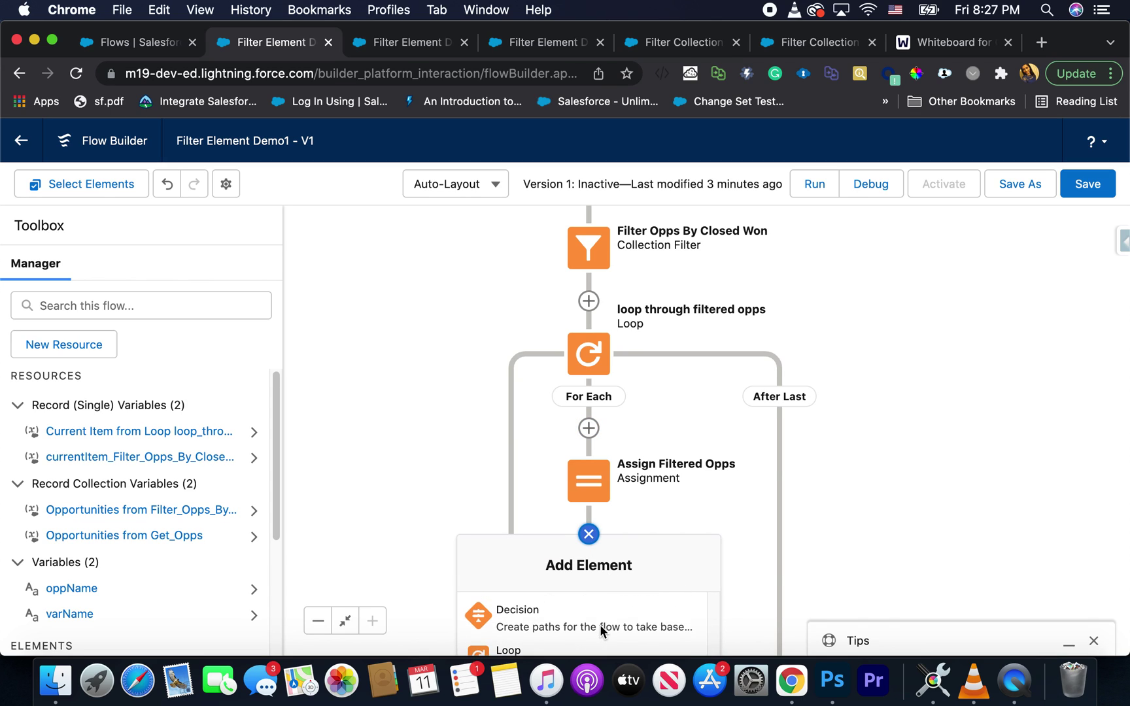
left_click(575, 646)
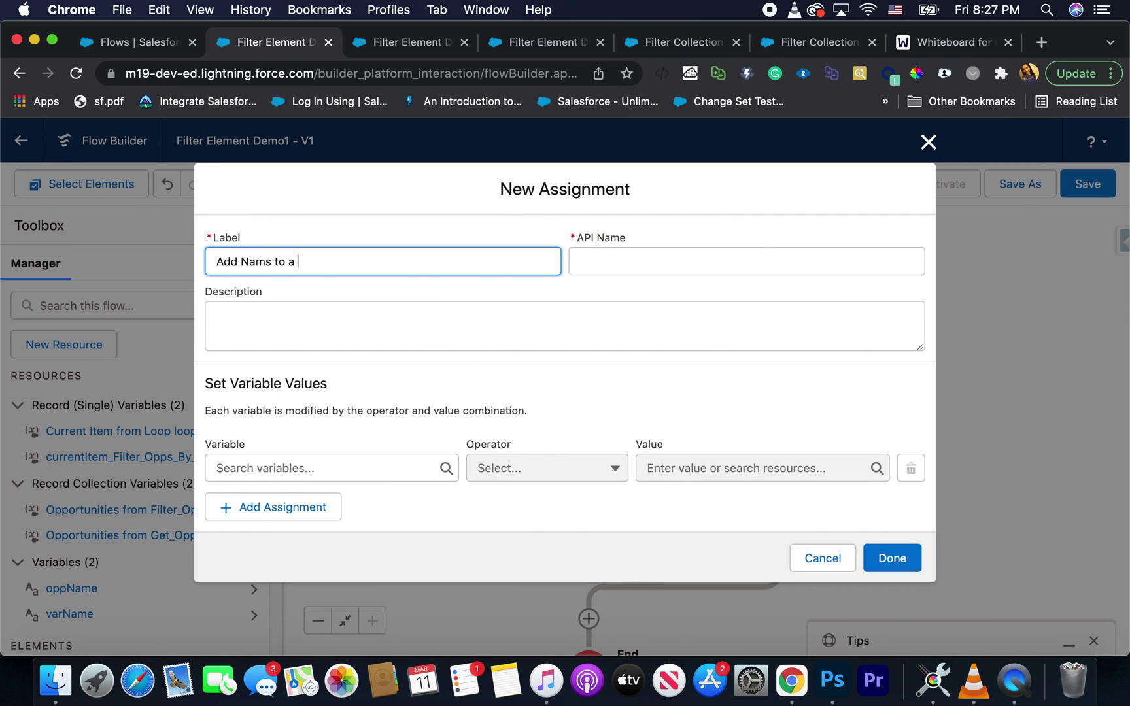
Step: Create OppnameList, a Text variable allowing multiple values, as the assignment's variable
left_click(409, 472)
left_click(329, 229)
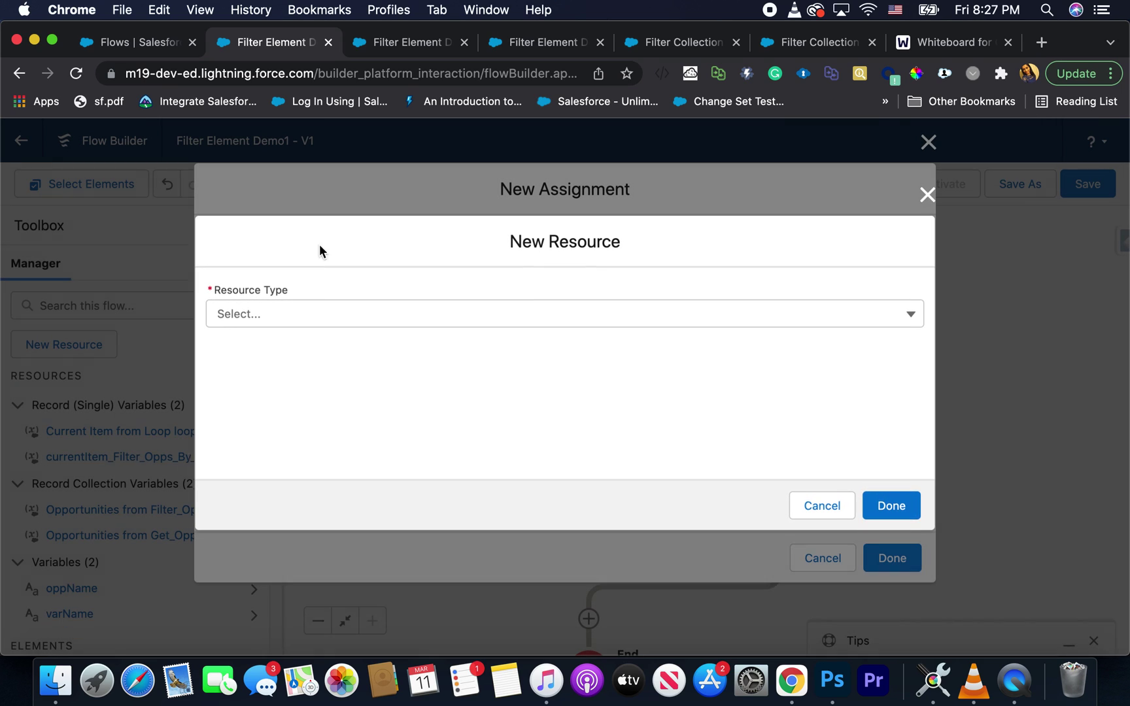
left_click(327, 321)
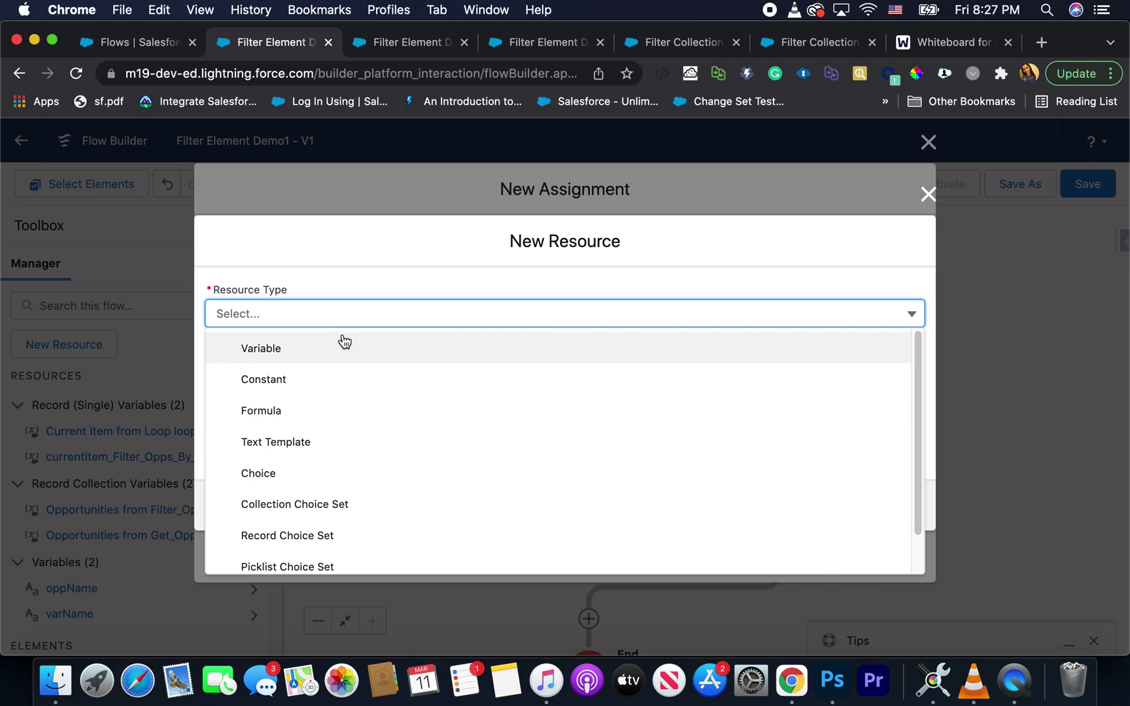
left_click(344, 343)
left_click(337, 483)
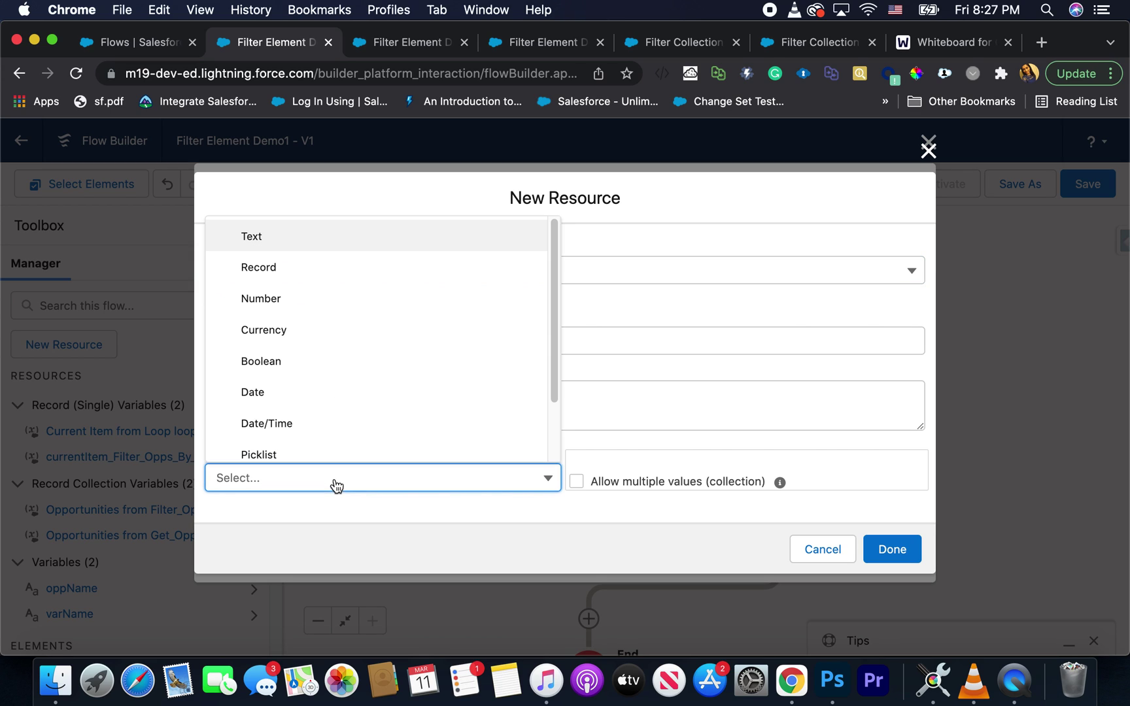
left_click(336, 245)
left_click(570, 471)
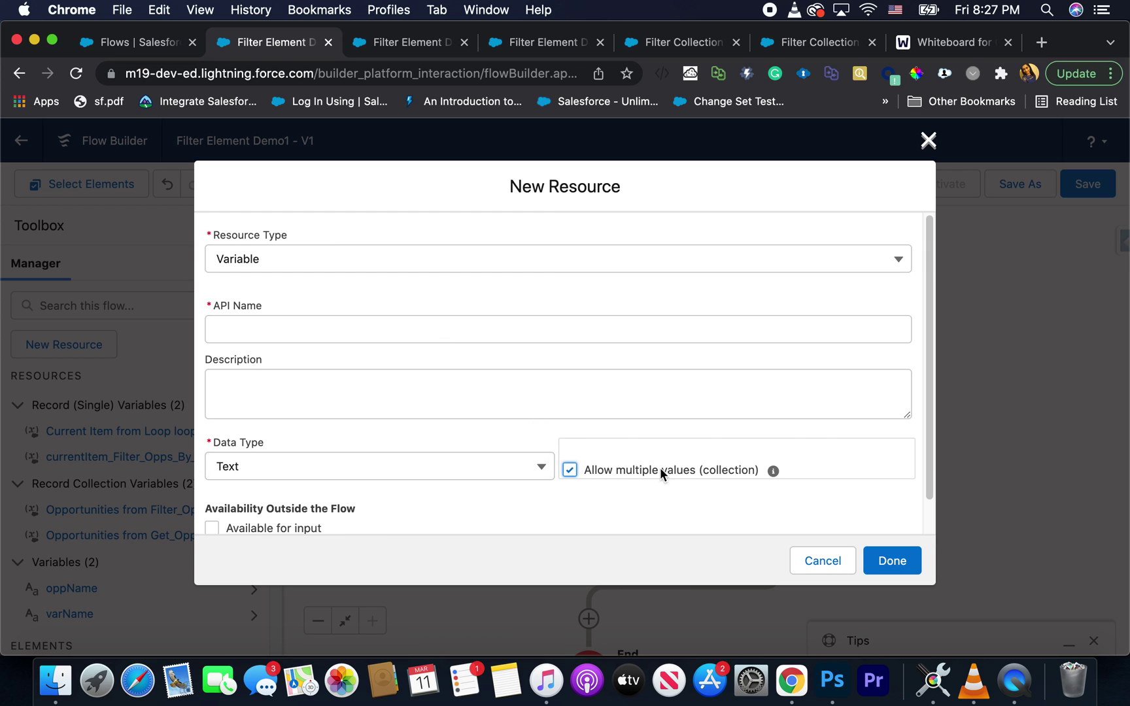
left_click(474, 325)
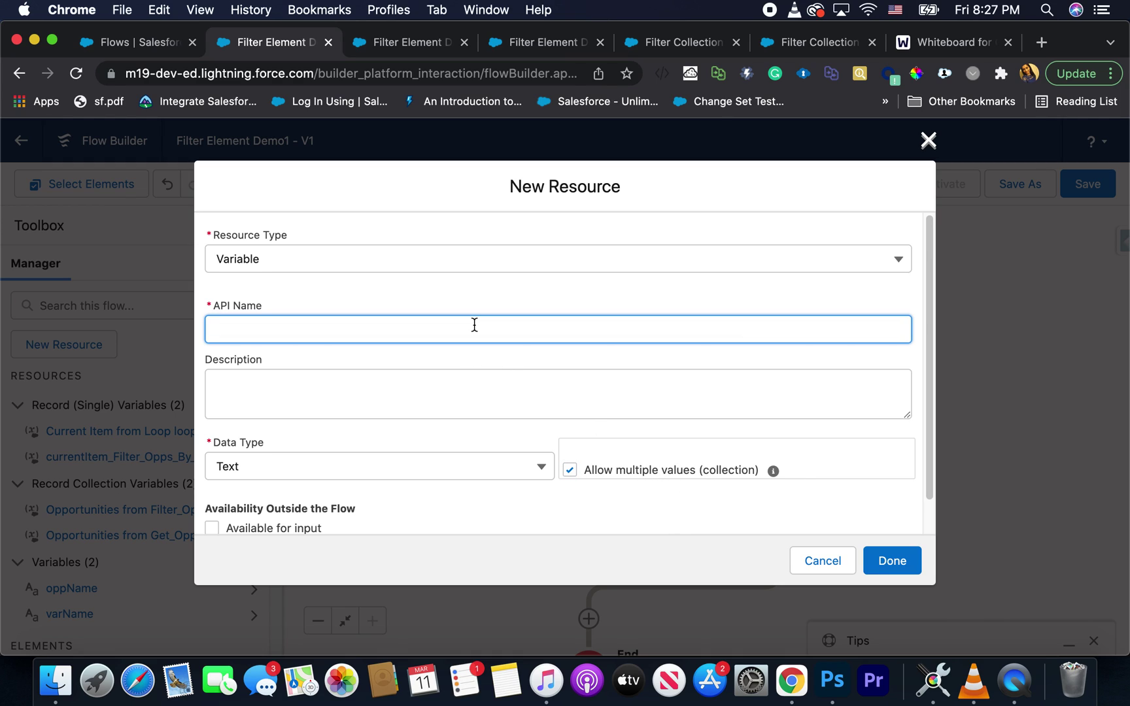
type("name")
type("Opp")
scroll(675, 443, "down", 1)
left_click(890, 563)
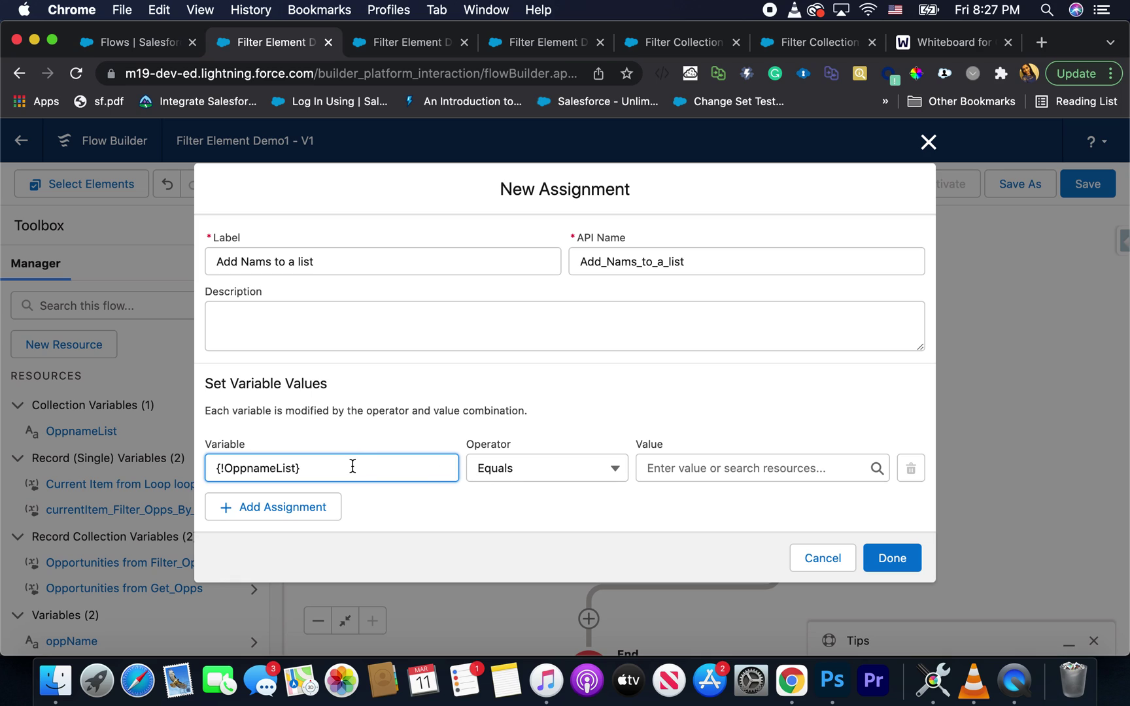
Step: Use operator Add with OppnameList as the value, then save the assignment
left_click_drag(322, 471, 210, 468)
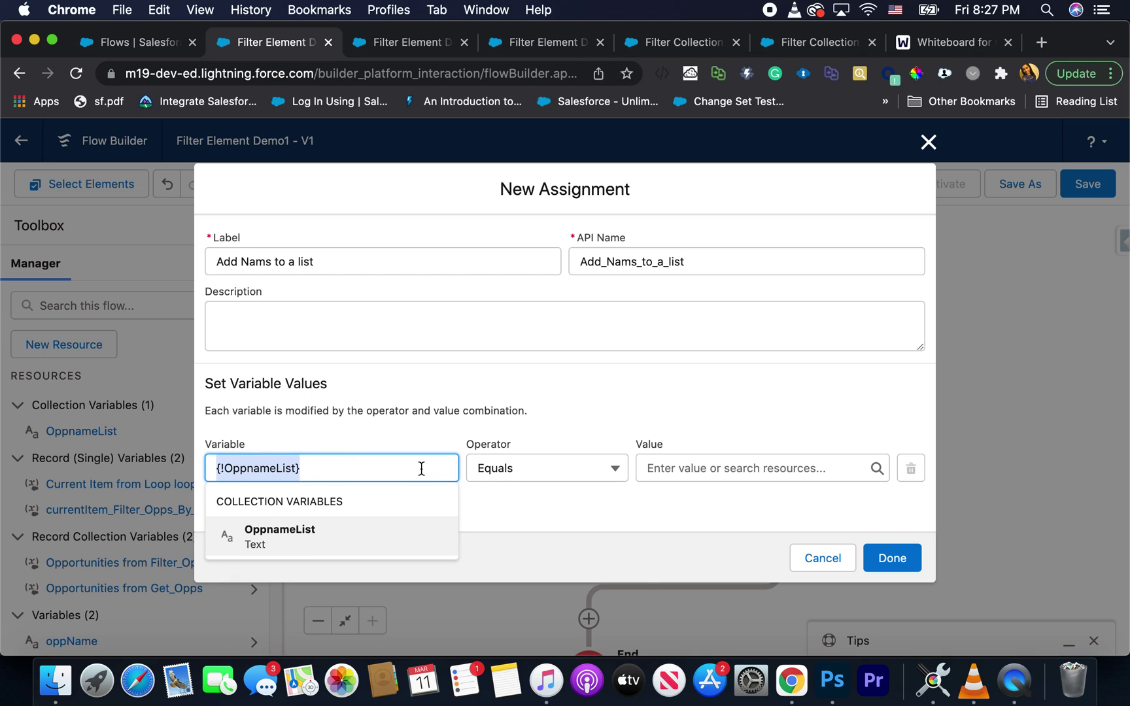
left_click(509, 470)
left_click(531, 262)
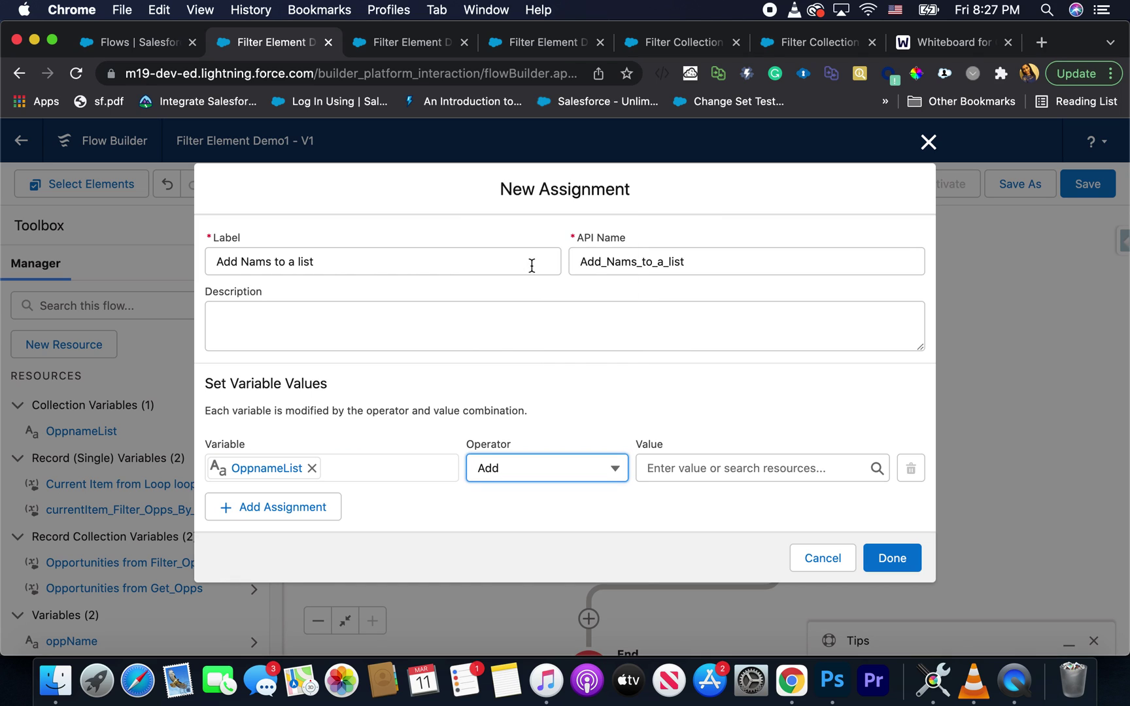
left_click(679, 472)
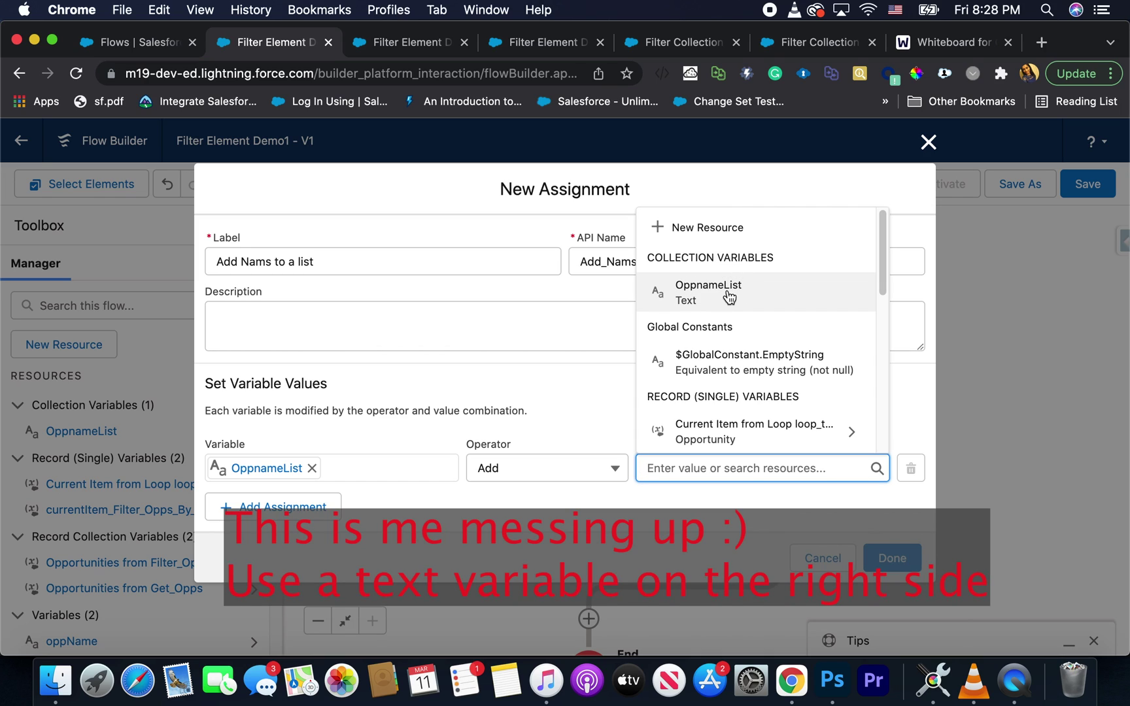
left_click(736, 292)
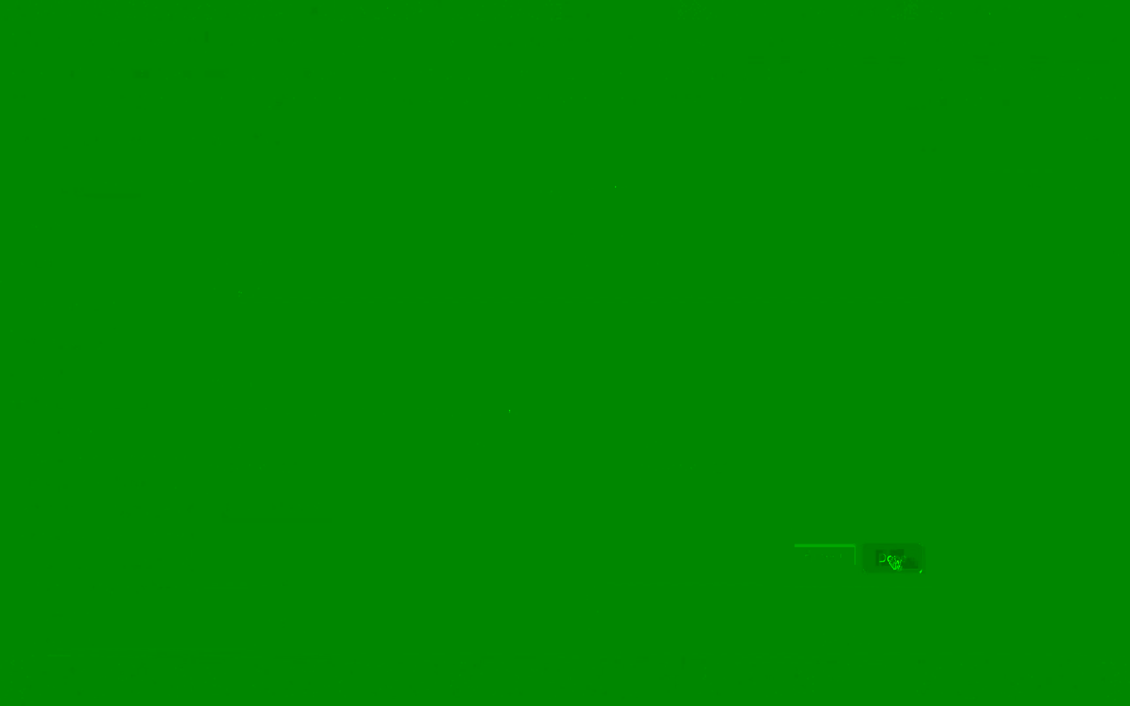
left_click(892, 557)
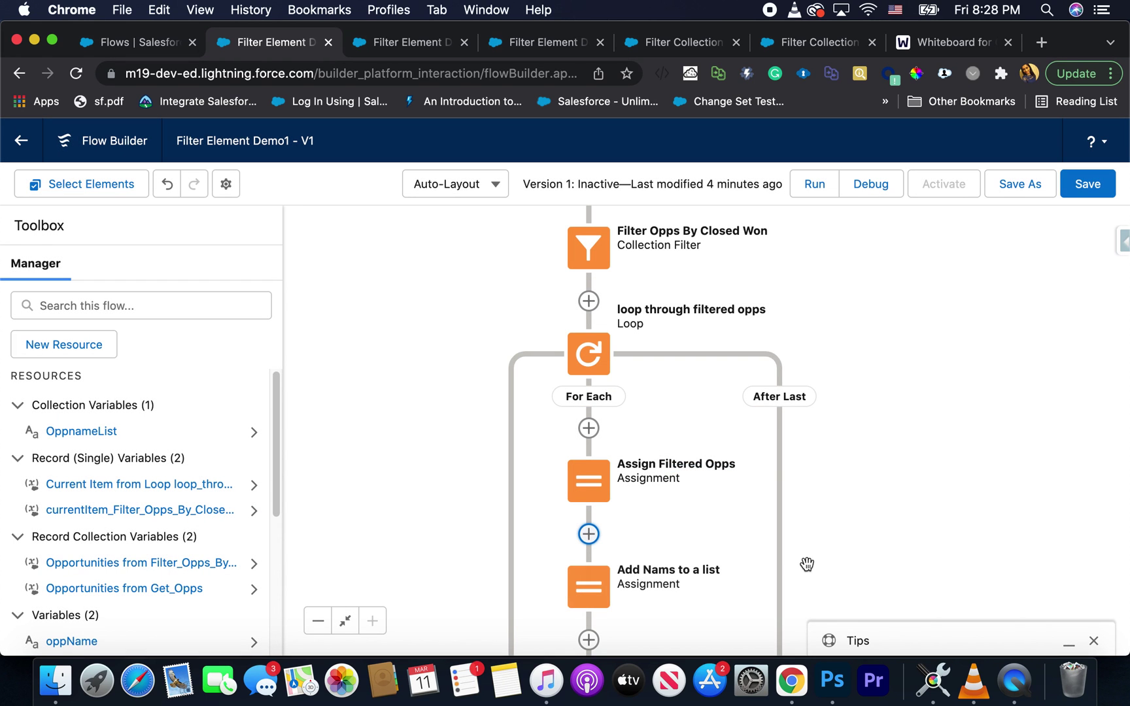
Step: Add a Screen before End with a Display Text component showing {!OppnameList}
left_click_drag(852, 541, 822, 427)
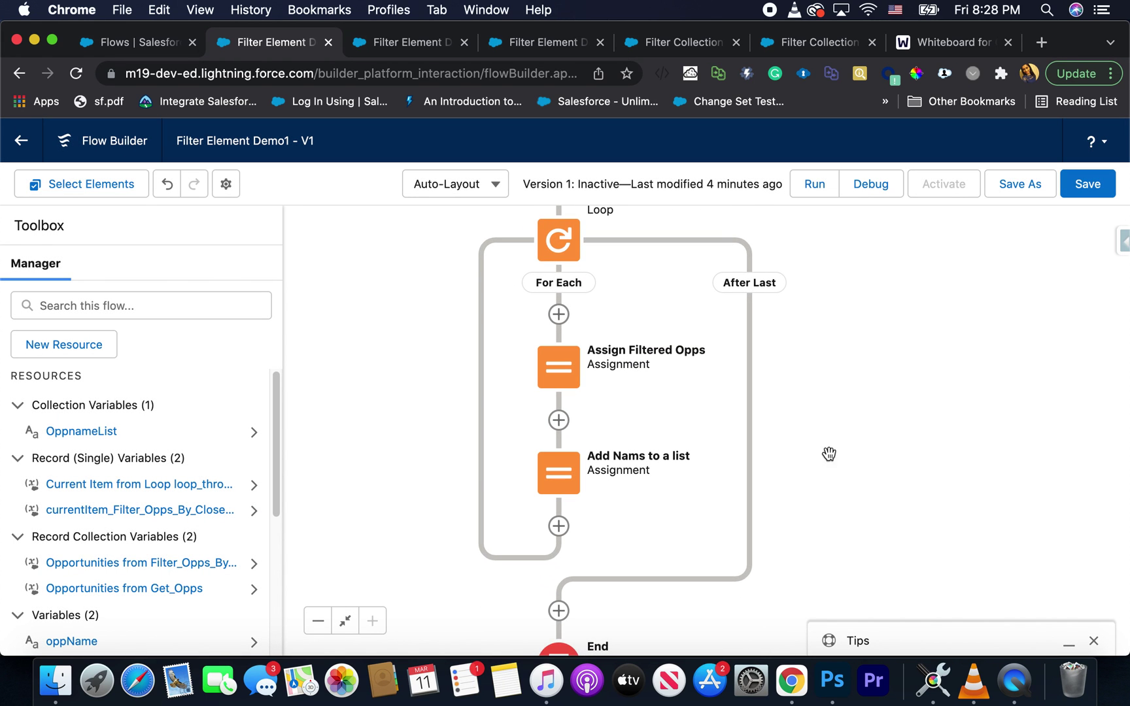
left_click_drag(839, 485, 841, 448)
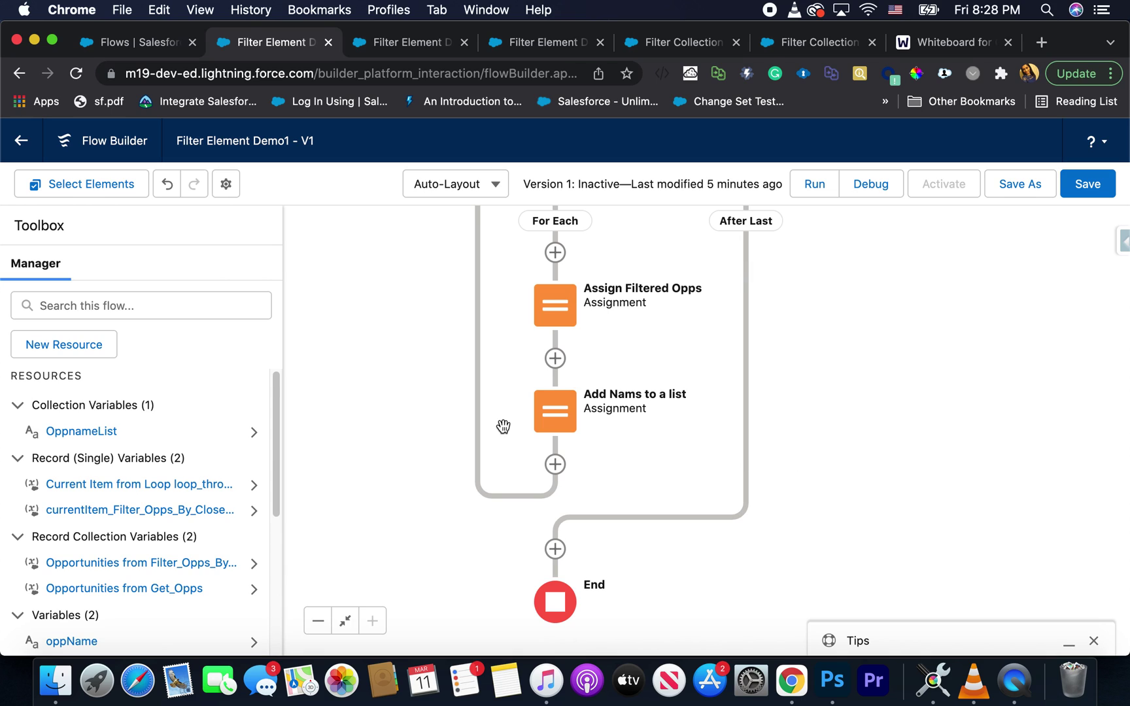
left_click_drag(821, 494, 802, 393)
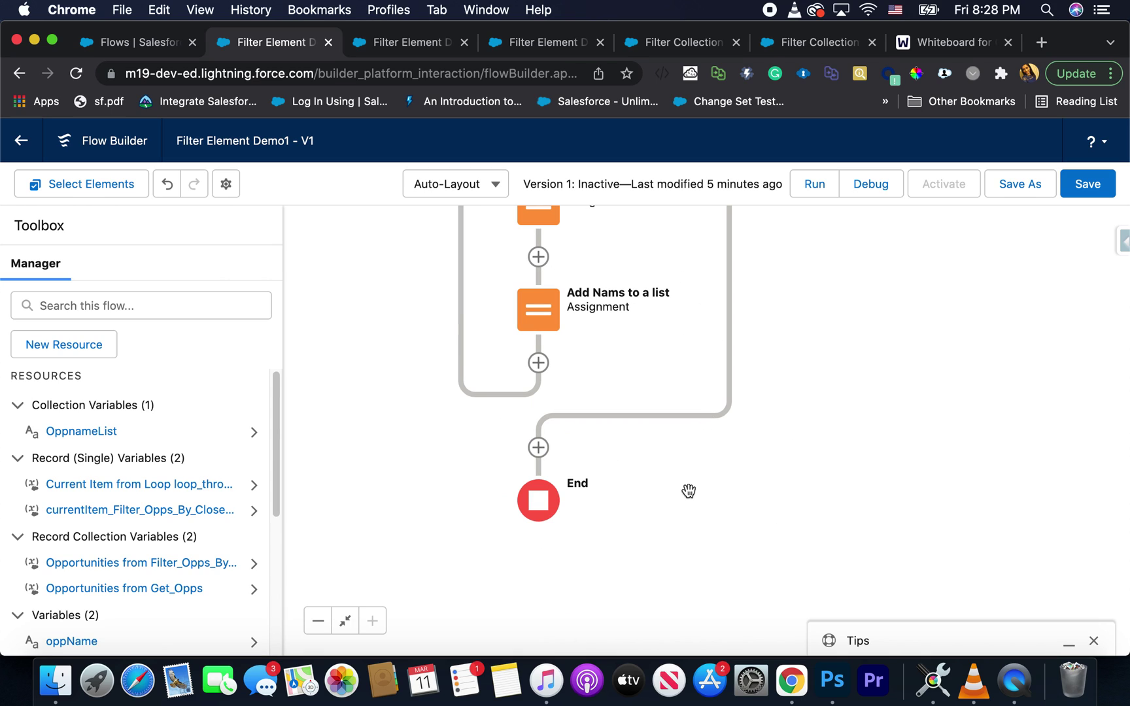
left_click_drag(661, 521, 658, 440)
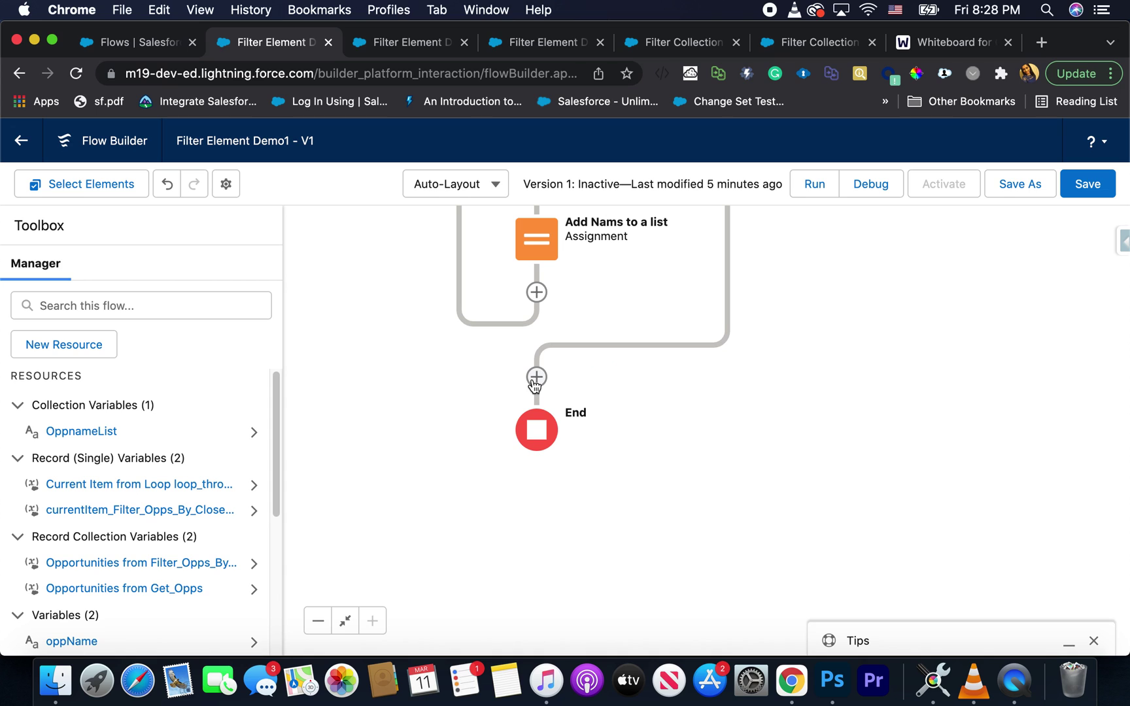
left_click(536, 378)
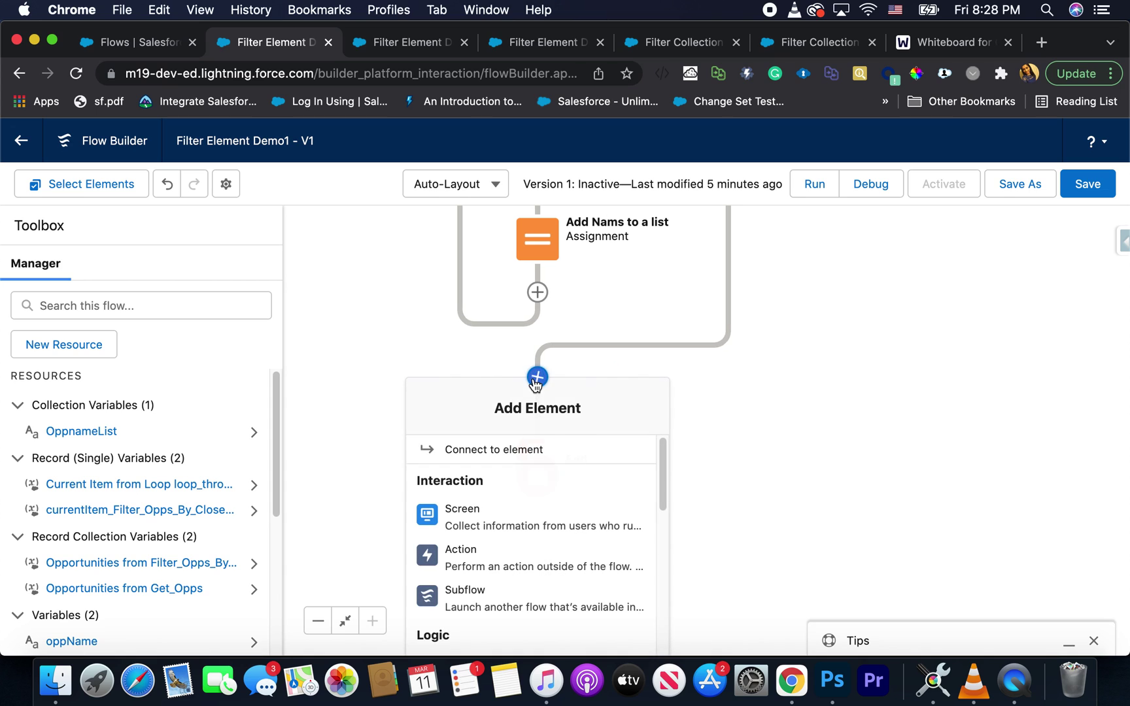
left_click(541, 527)
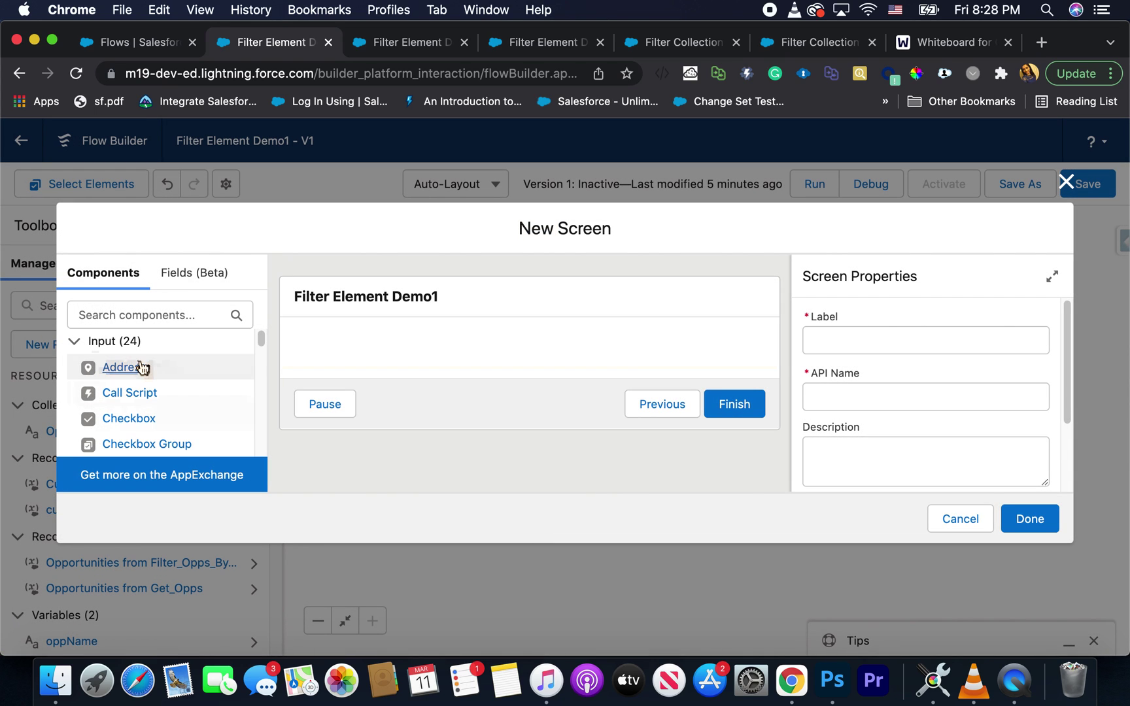
scroll(144, 394, "down", 5)
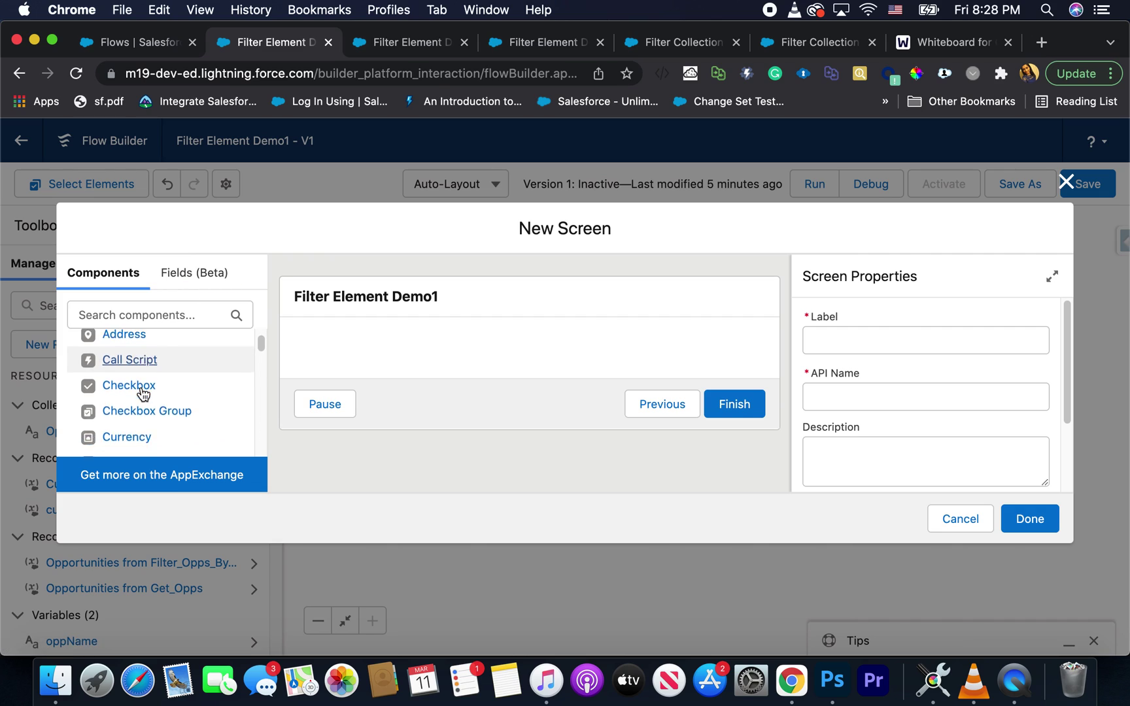
scroll(144, 394, "down", 8)
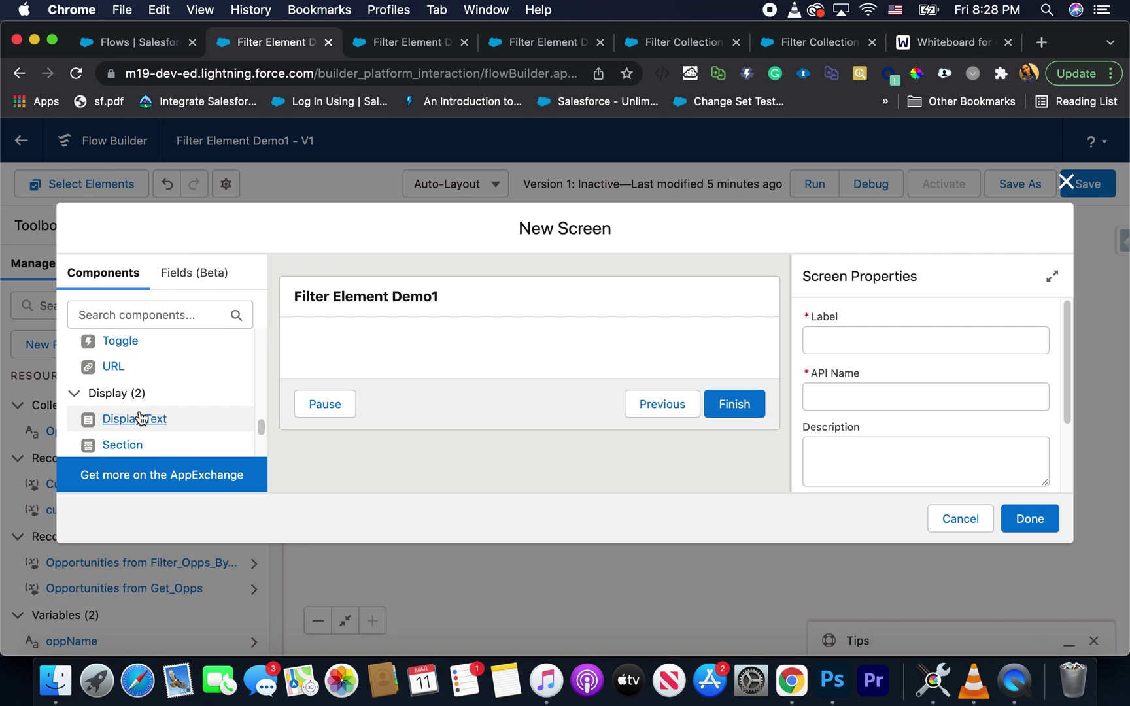
left_click_drag(142, 418, 354, 353)
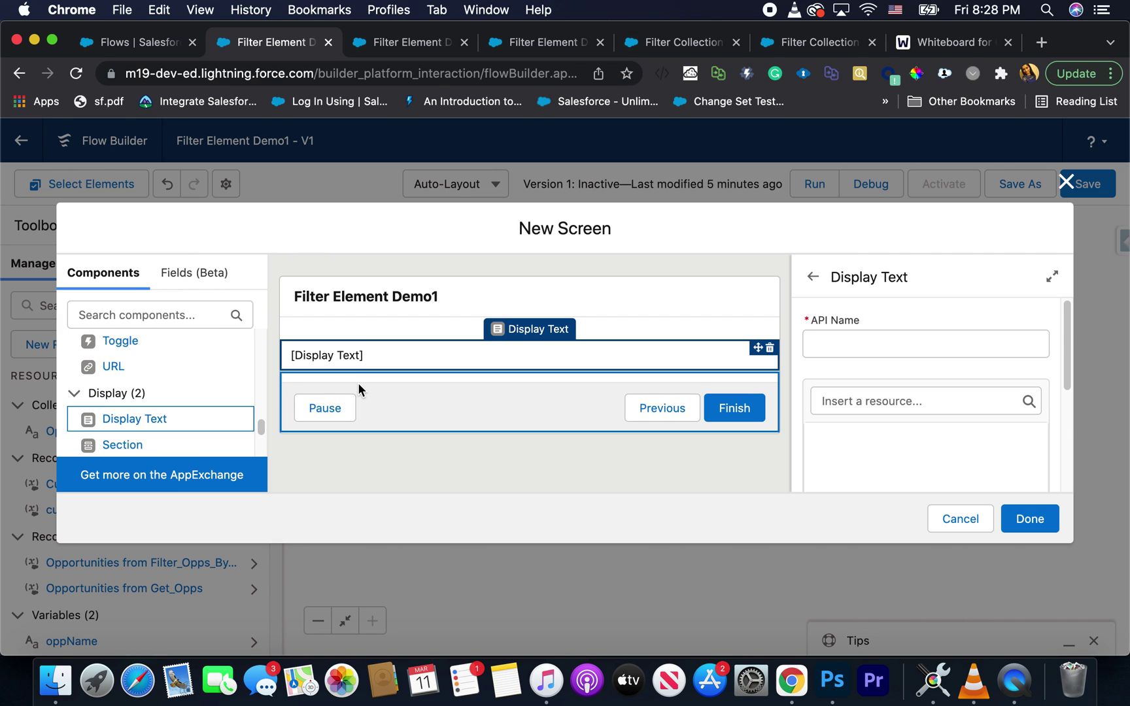
left_click(836, 401)
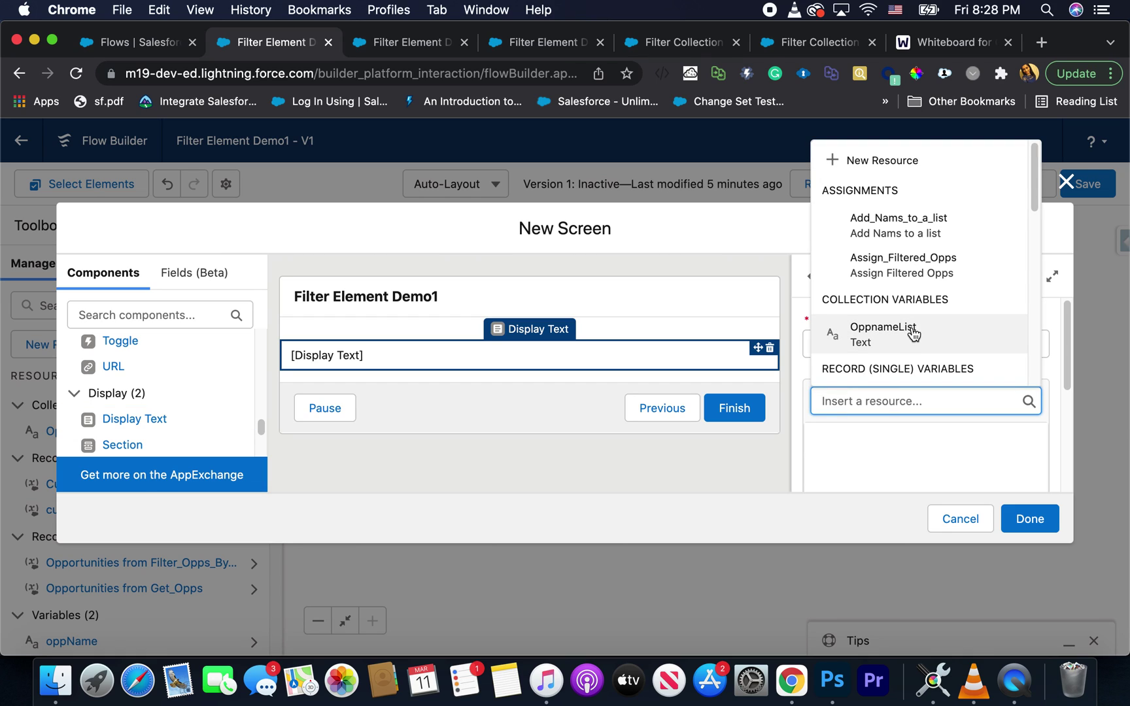
left_click(984, 336)
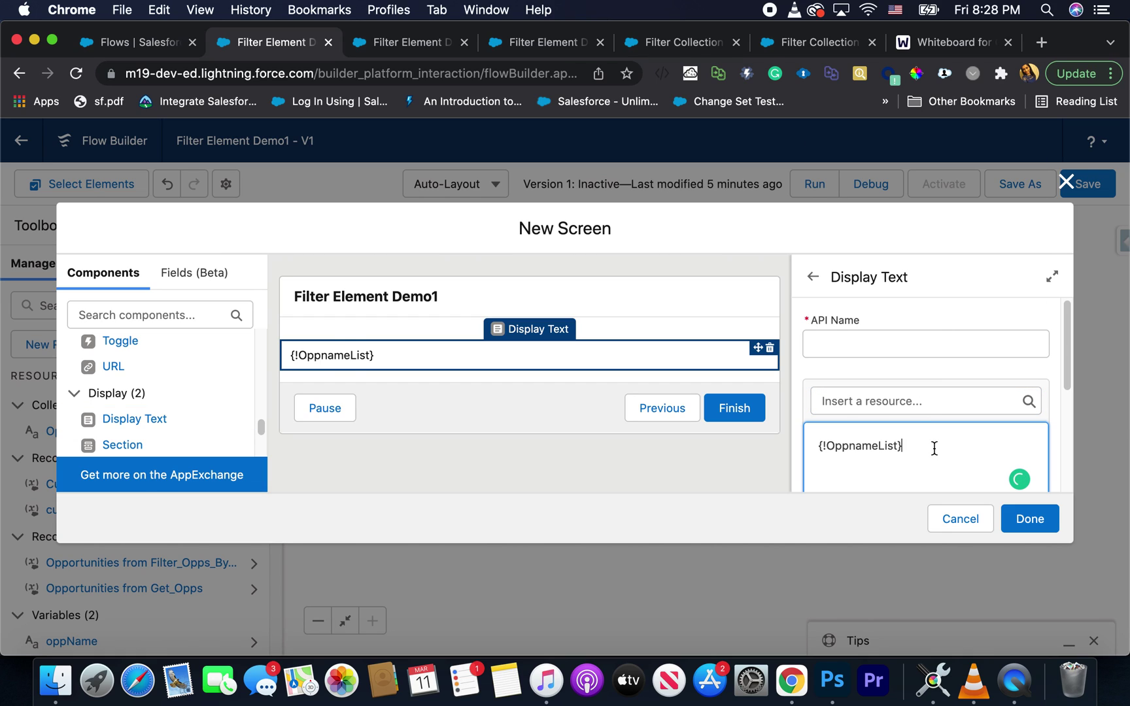
Step: Name the display text component and label the screen NameofOpps
left_click_drag(934, 449, 812, 434)
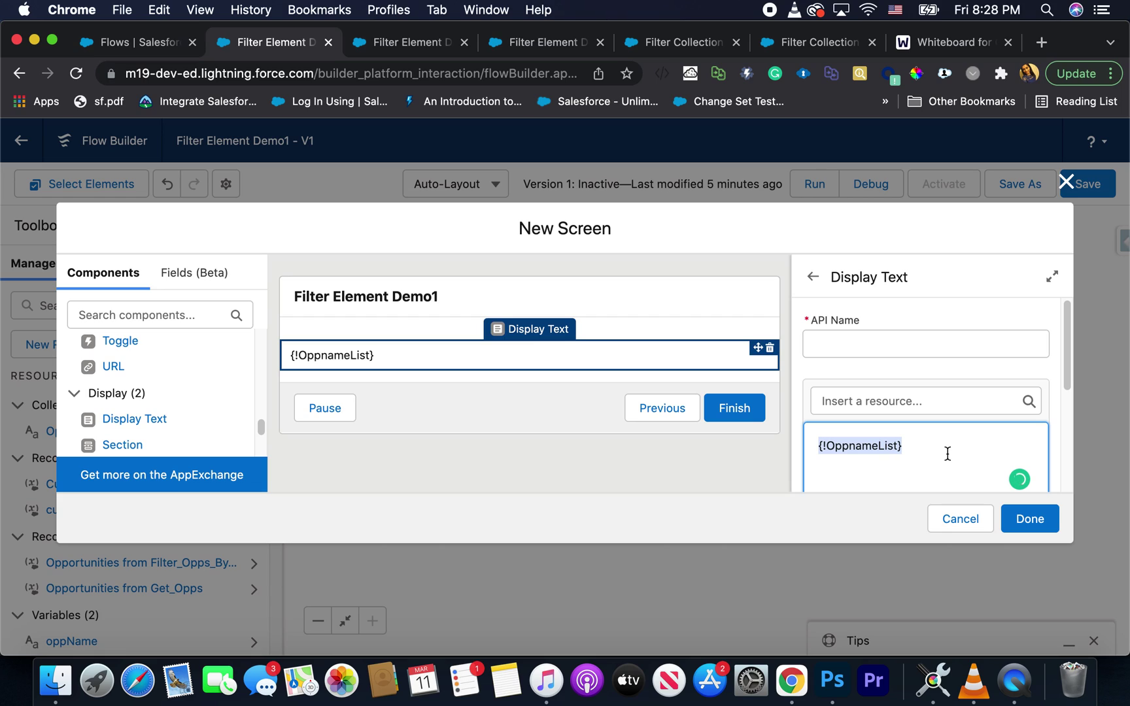
left_click(925, 344)
type("Name of Opps")
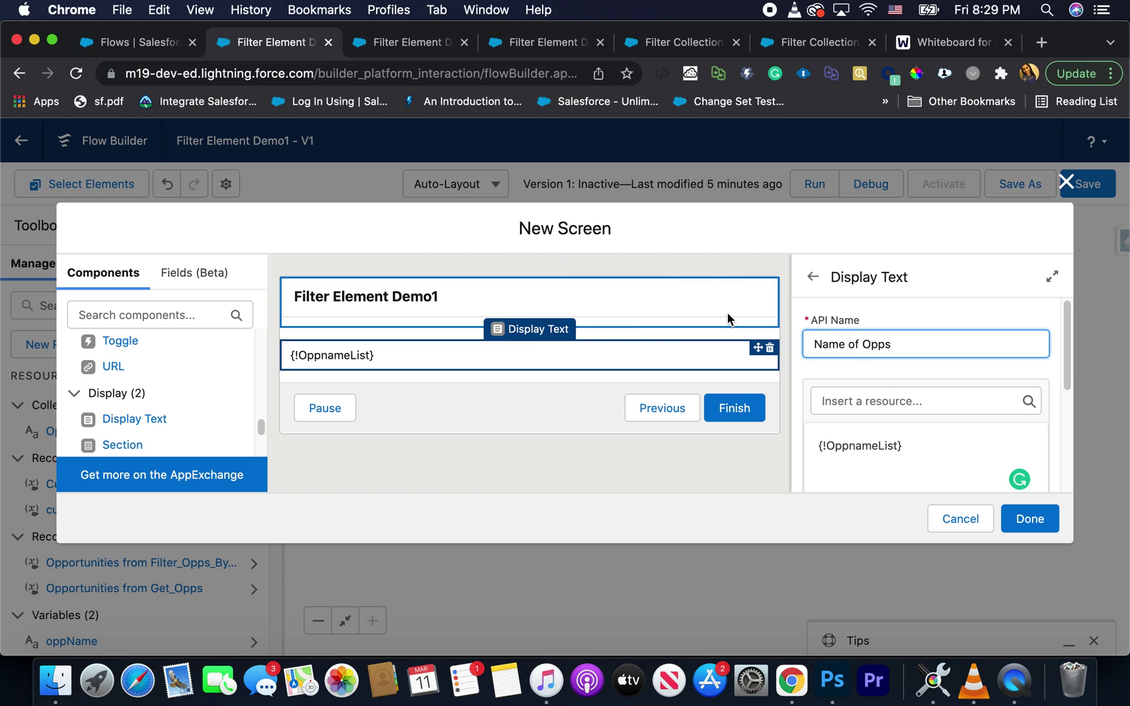
left_click(647, 315)
left_click(819, 330)
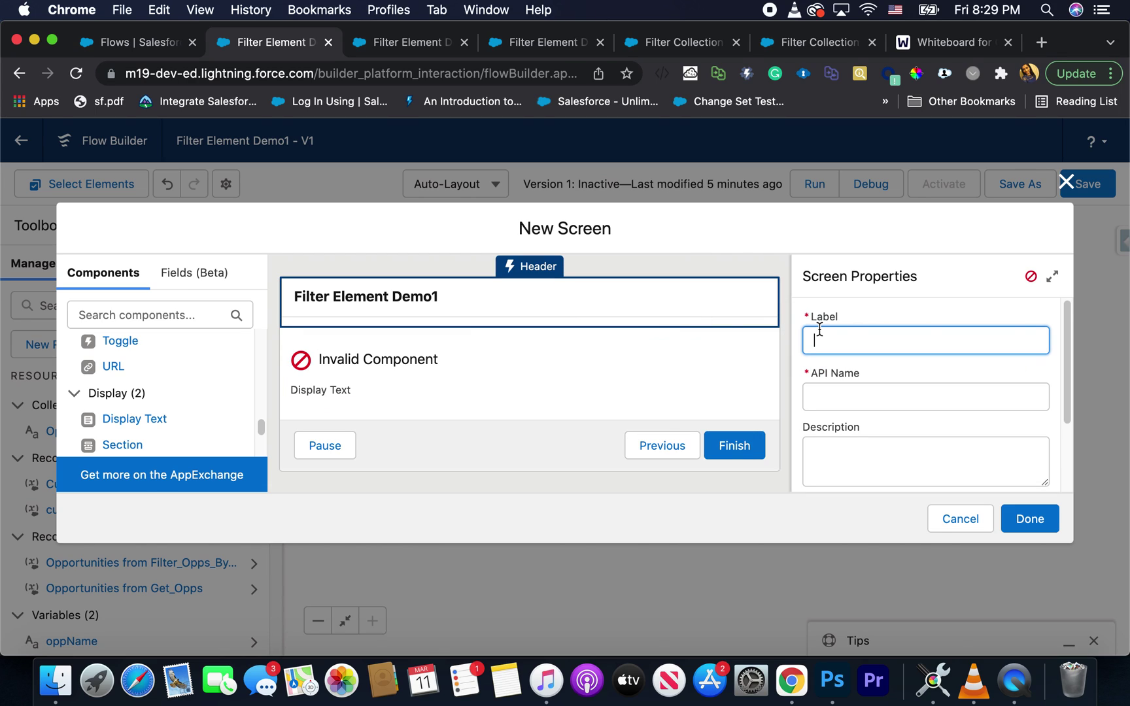
type("NameofOpps")
left_click(820, 393)
scroll(951, 465, "down", 1)
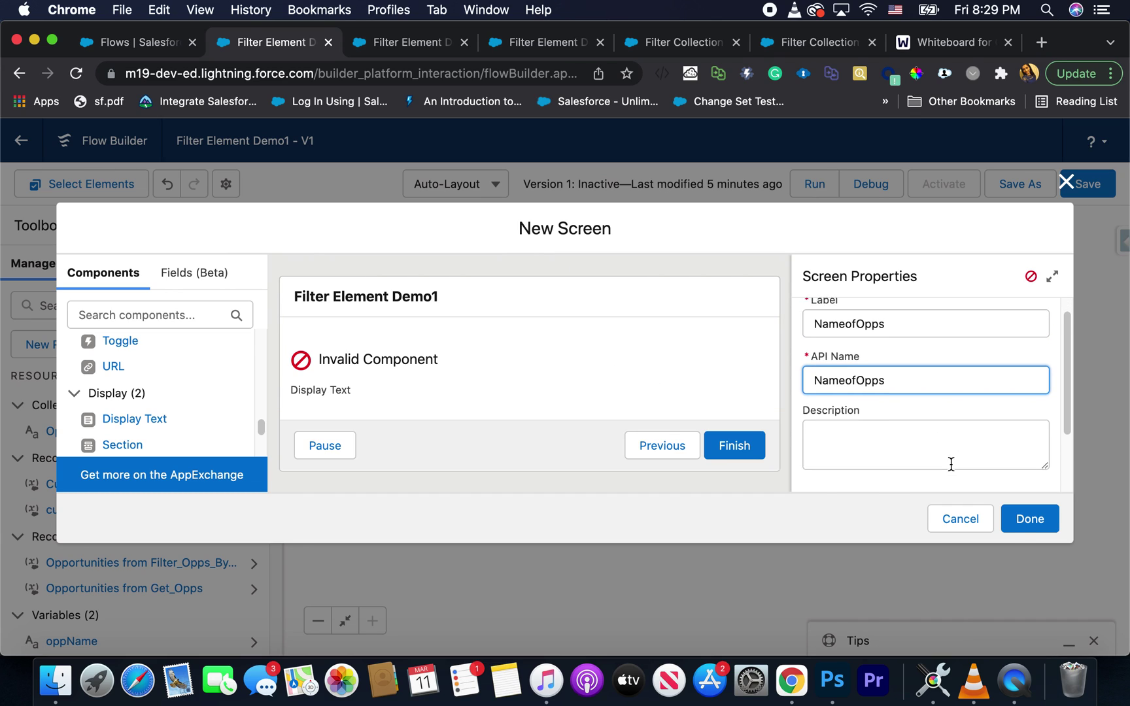
left_click(1021, 520)
Step: Correct the component's API name to Name_of_Opps and add the screen to the flow
left_click(579, 382)
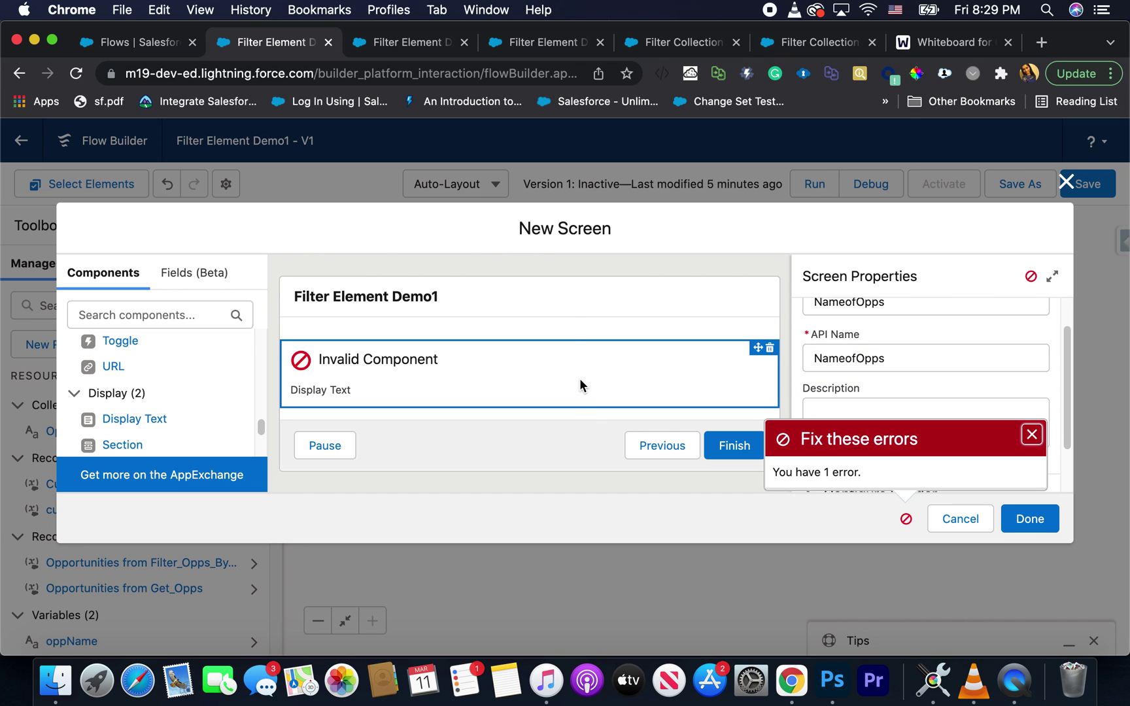
left_click(854, 348)
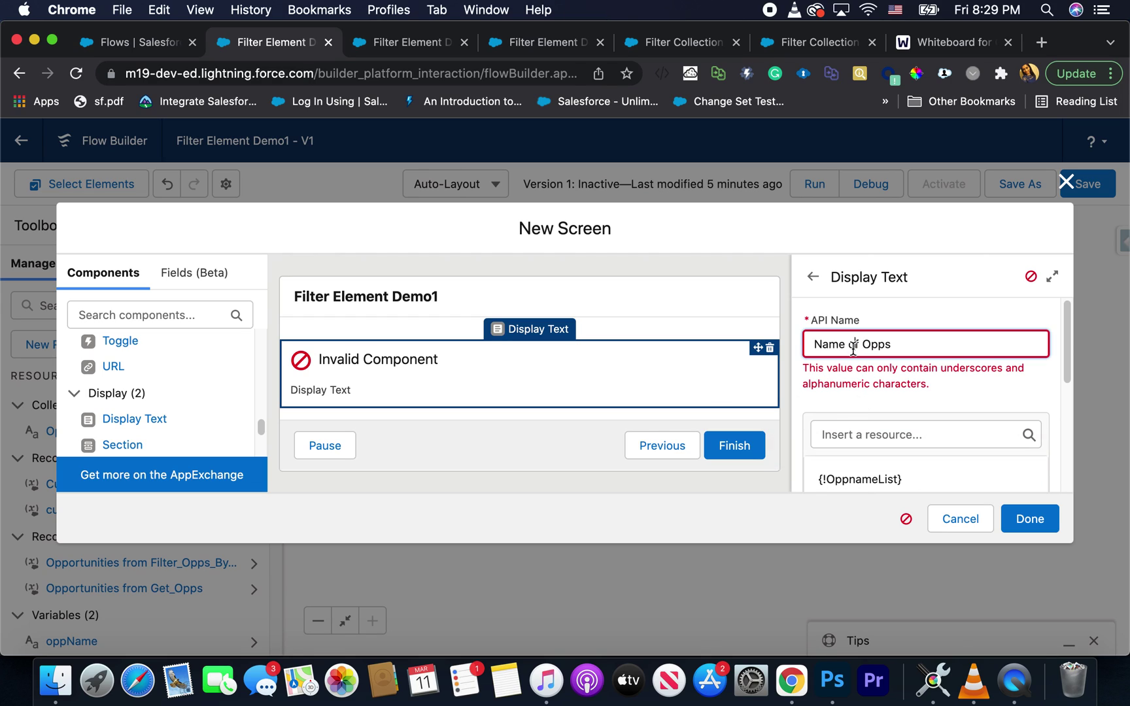
key("BackSpace")
key("BackSpace")
type("_o")
left_click(864, 348)
key("BackSpace")
type("_")
scroll(882, 388, "down", 1)
left_click(1015, 511)
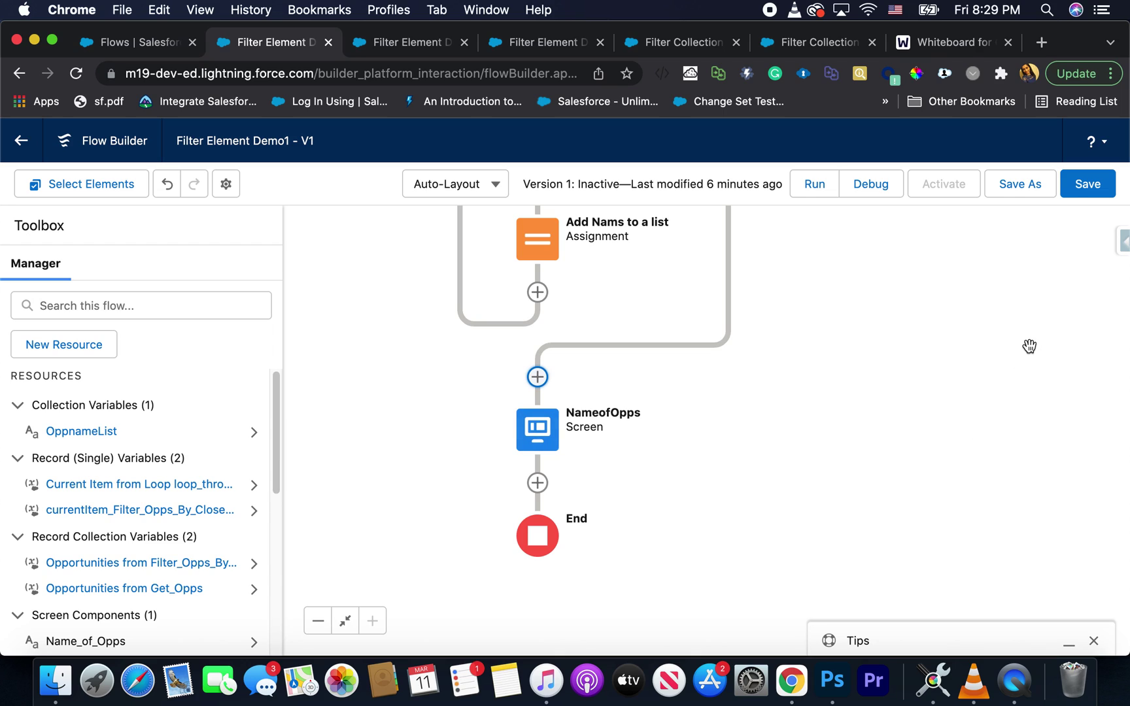
Step: Save and debug-run the flow, showing OppnameList filled only with commas
left_click(1073, 185)
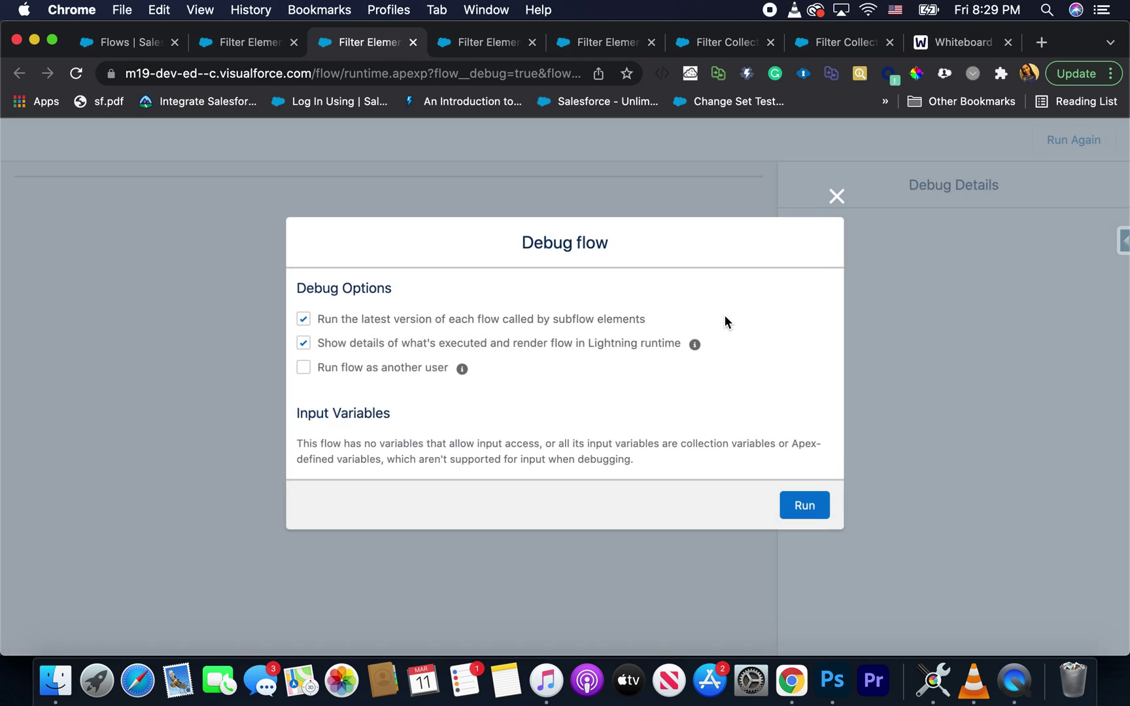
left_click(802, 507)
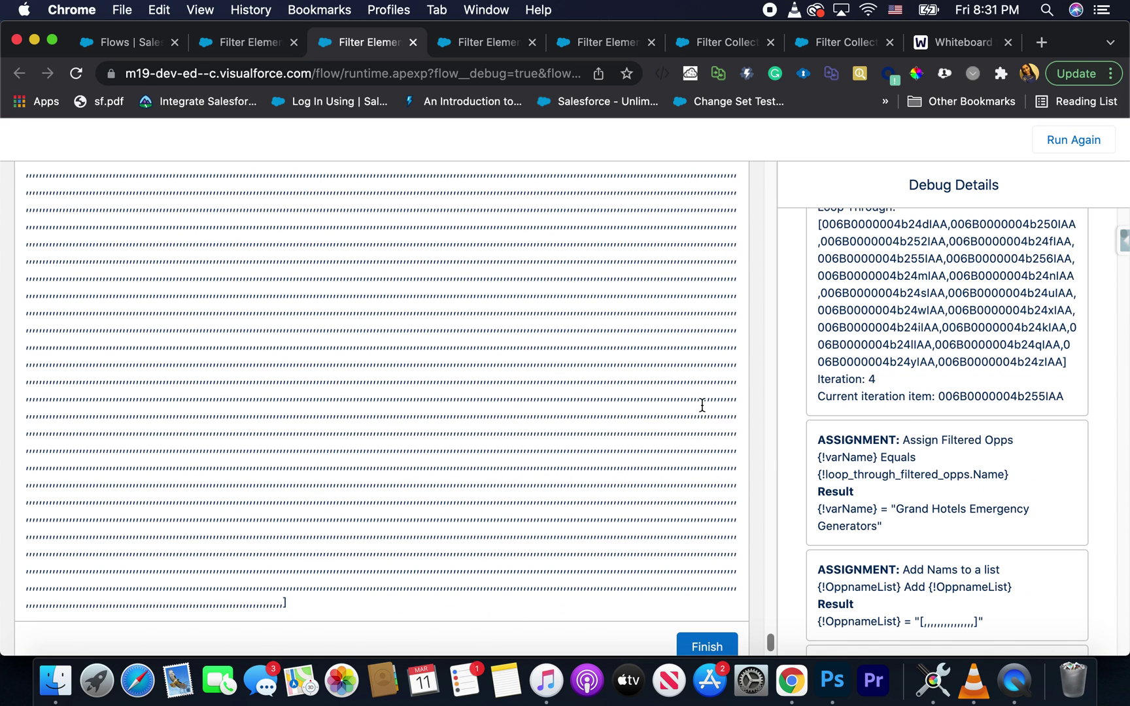
scroll(706, 429, "up", 5)
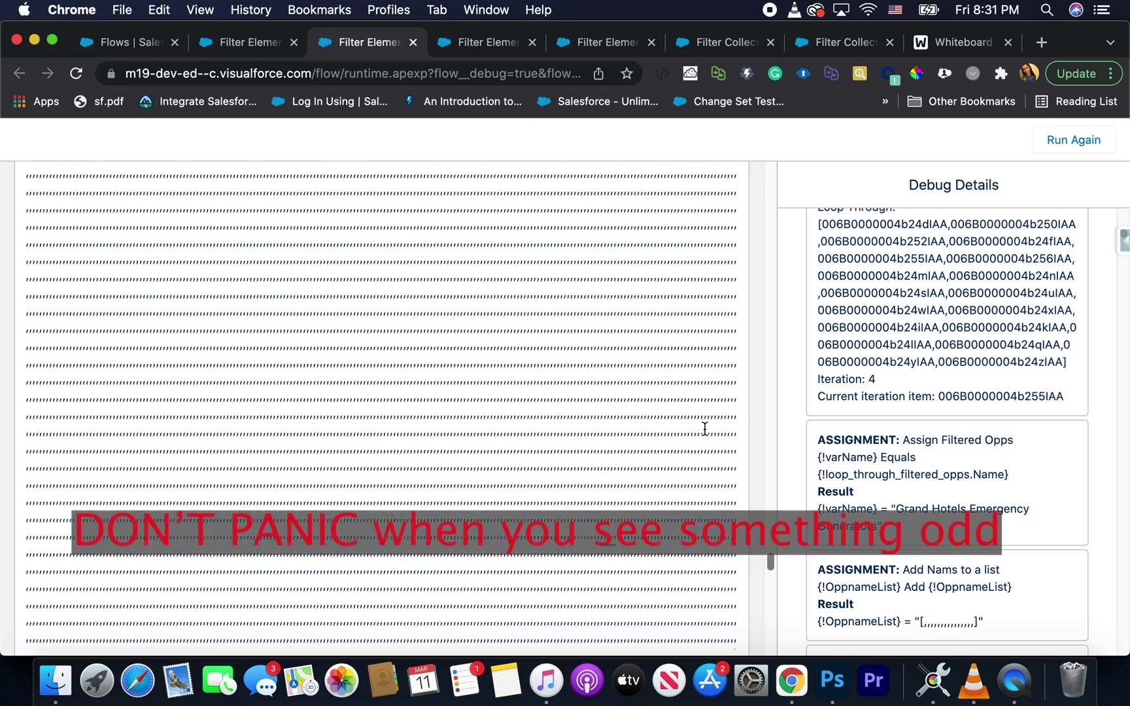
scroll(705, 428, "up", 10)
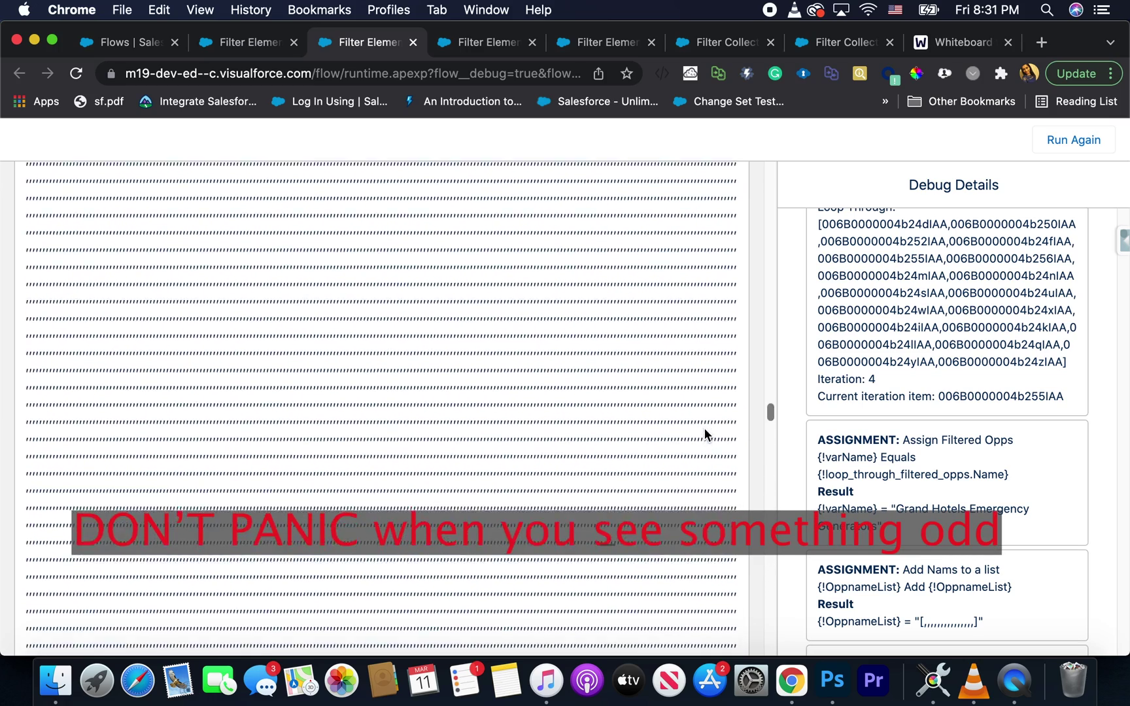
left_click(232, 41)
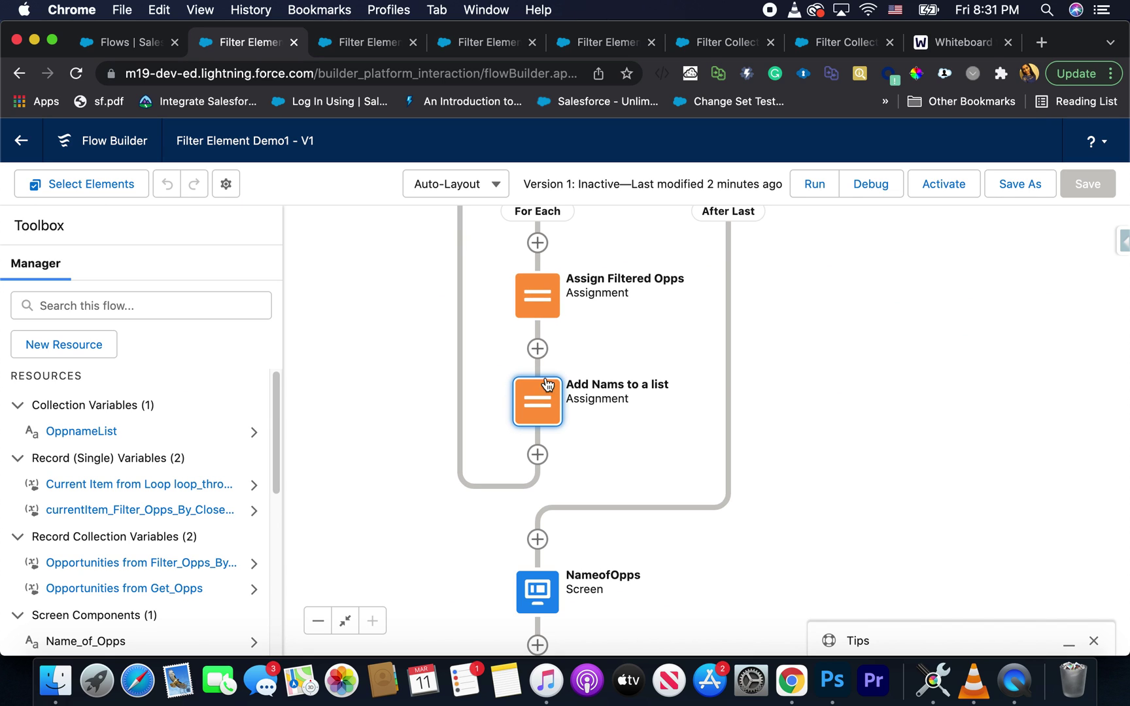
Step: Replace the Add Nams to a list value {!OppnameList} with {!varName}, then save the flow
left_click(549, 409)
left_click(563, 561)
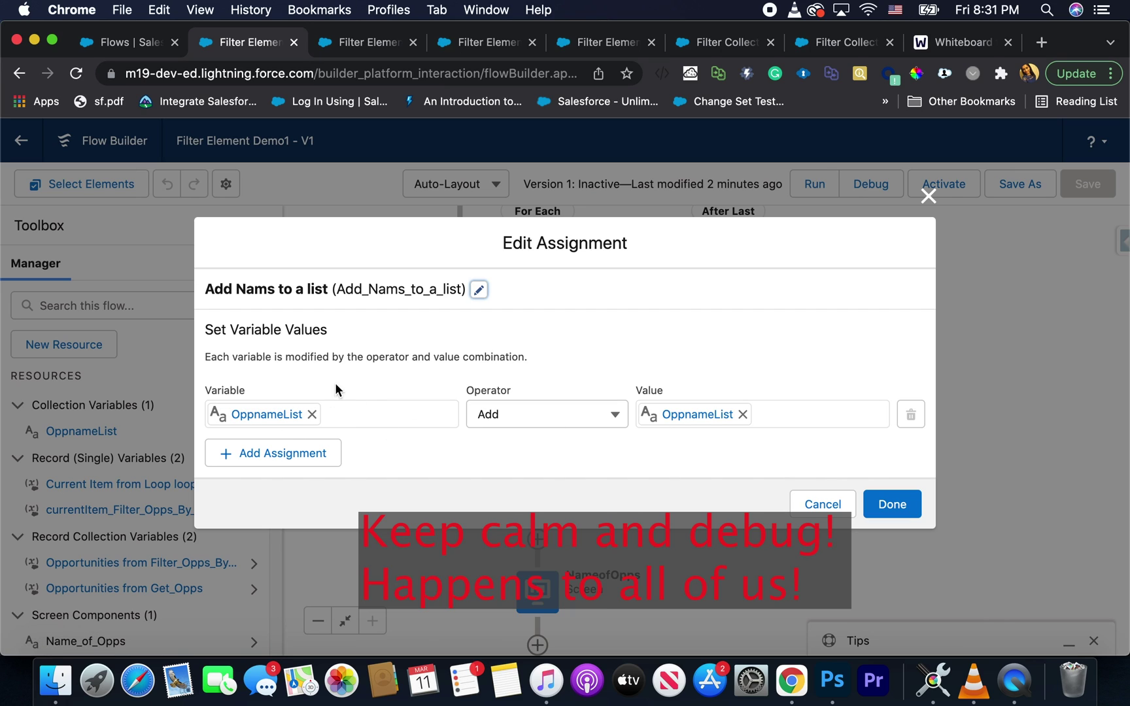
left_click(752, 412)
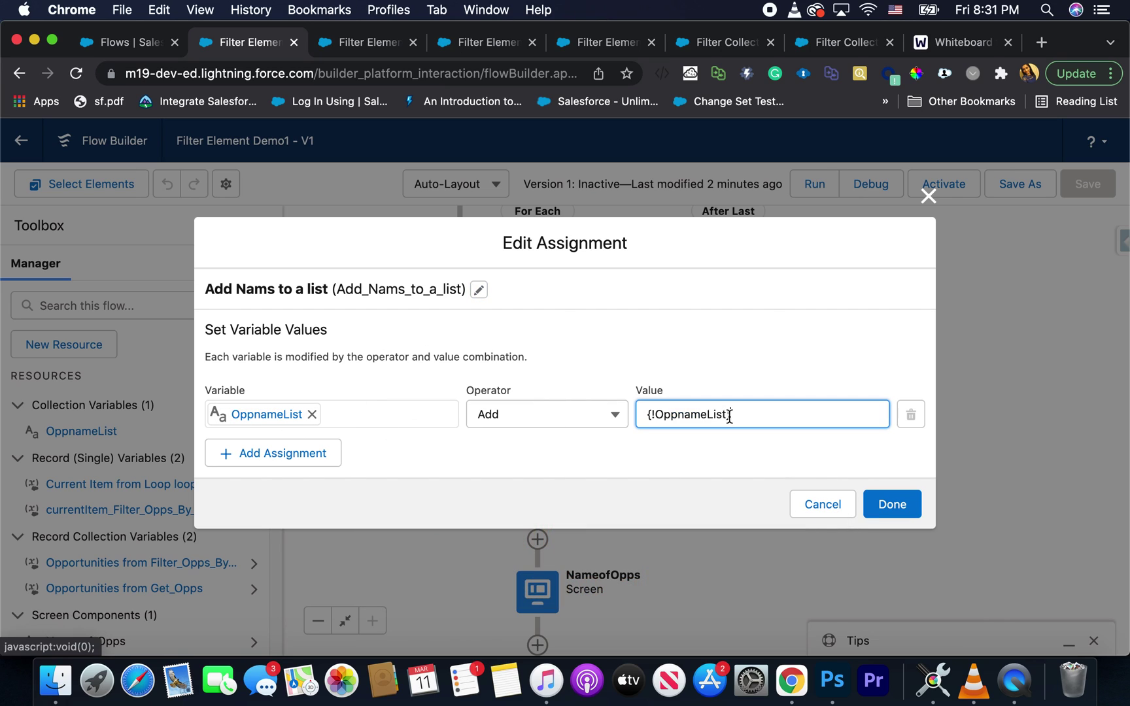
left_click_drag(742, 415, 617, 414)
key("BackSpace")
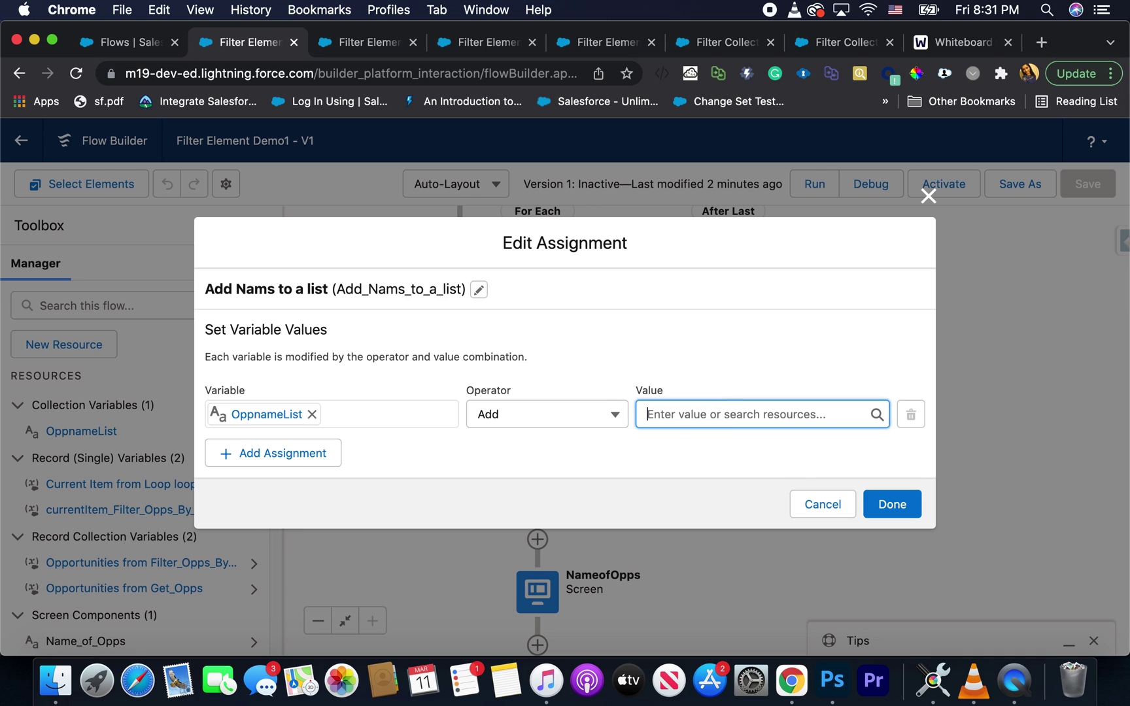
left_click(679, 412)
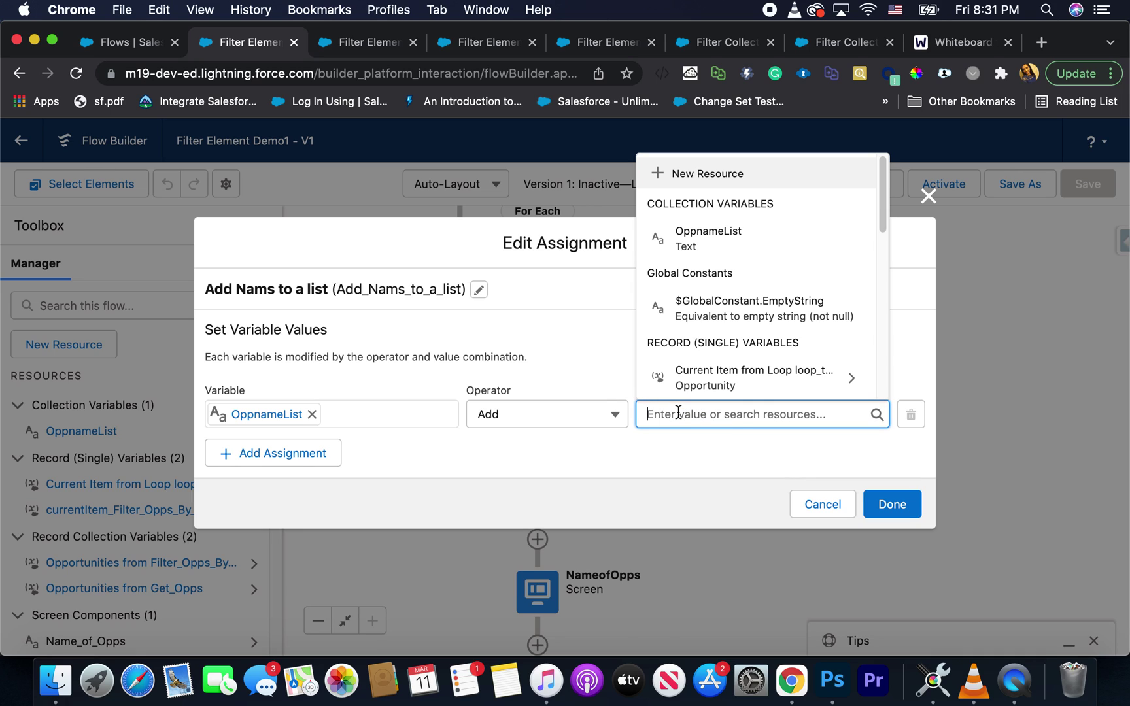
type("var")
left_click(697, 377)
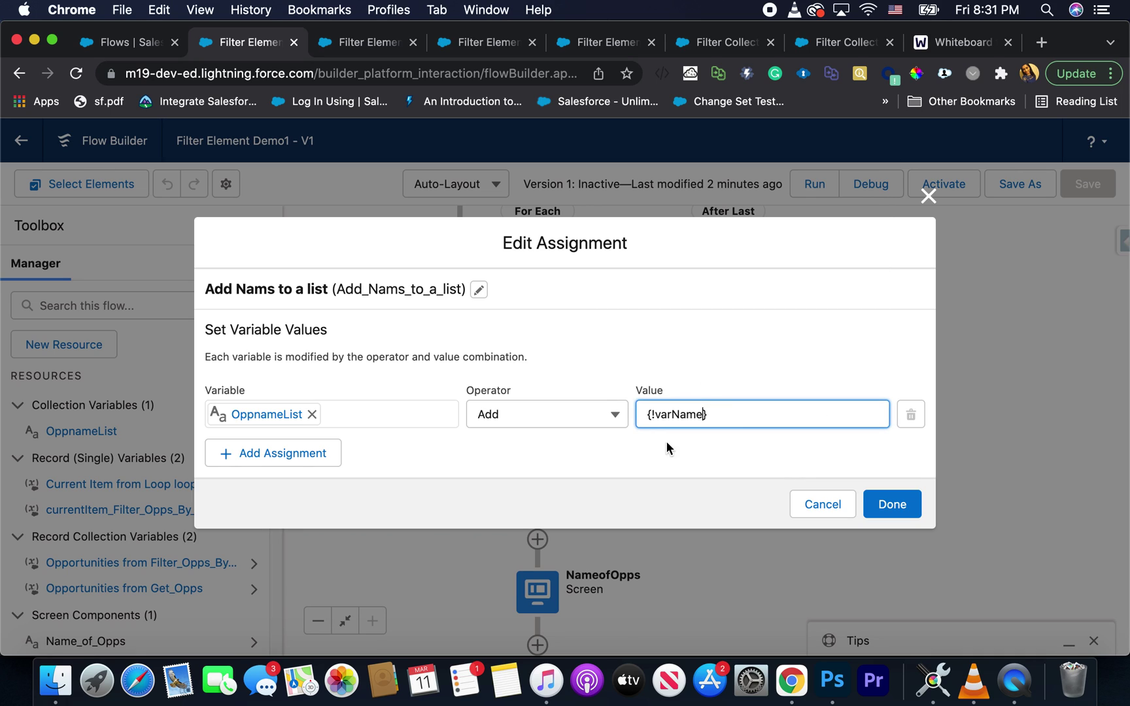
left_click(888, 509)
left_click(1086, 184)
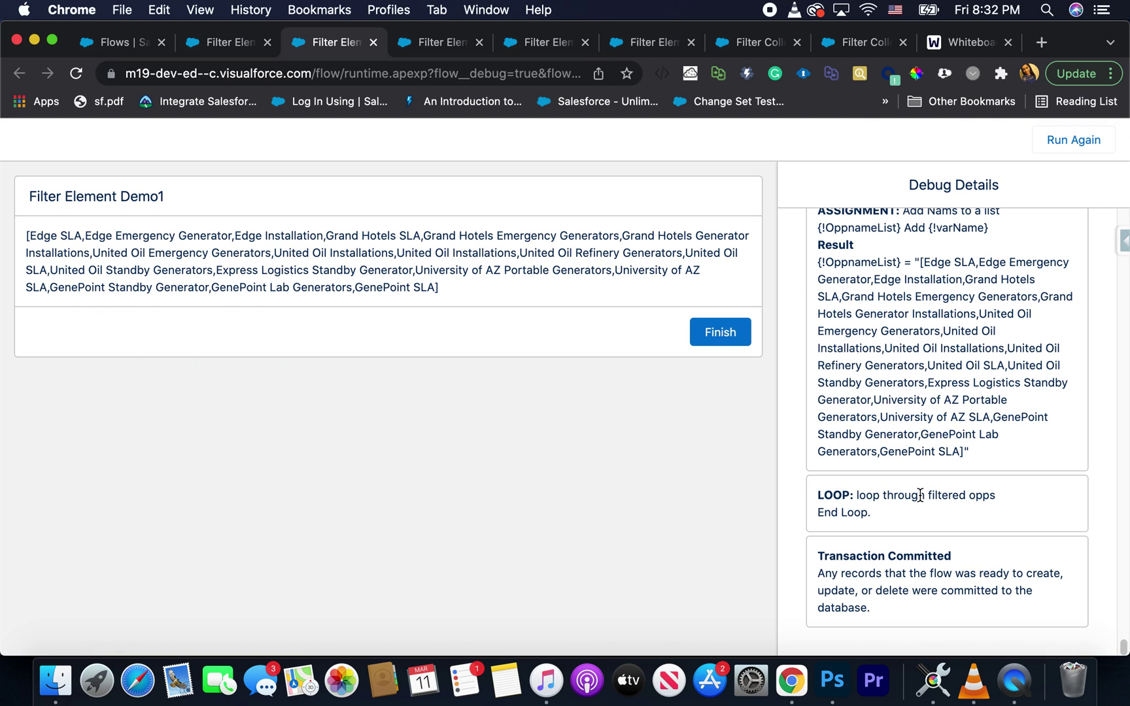
Step: Review the Debug Details for each iteration's varName and Add Nams to a list assignments
scroll(918, 501, "up", 1)
scroll(906, 459, "up", 5)
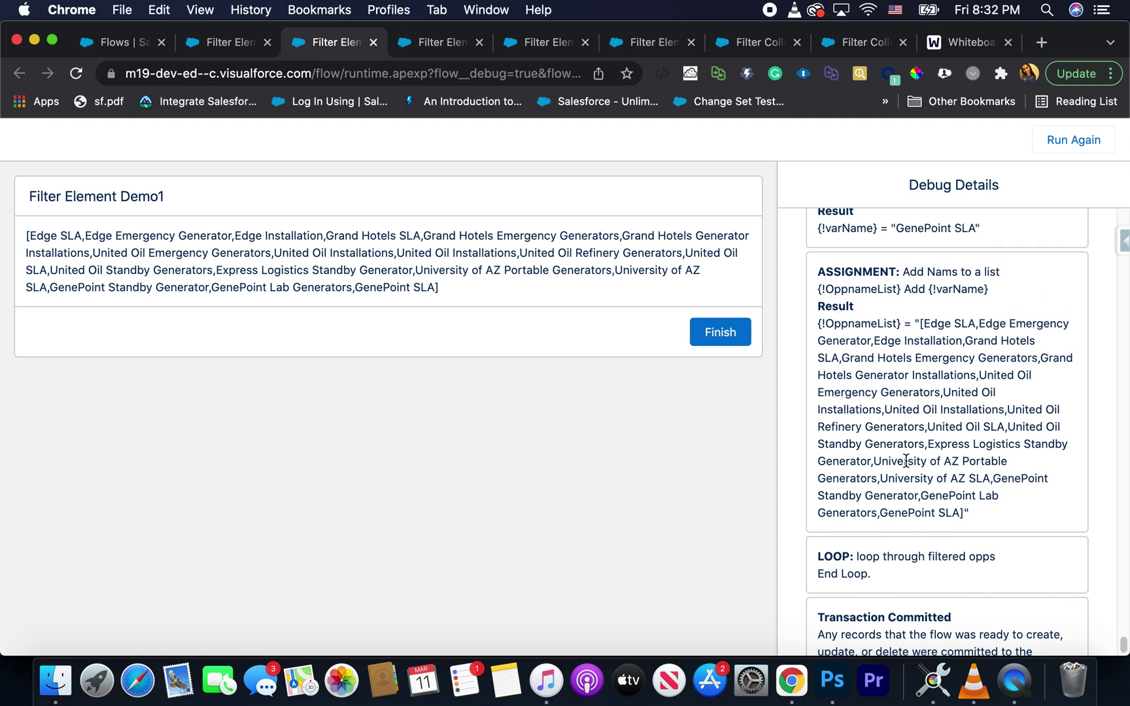
scroll(904, 456, "up", 10)
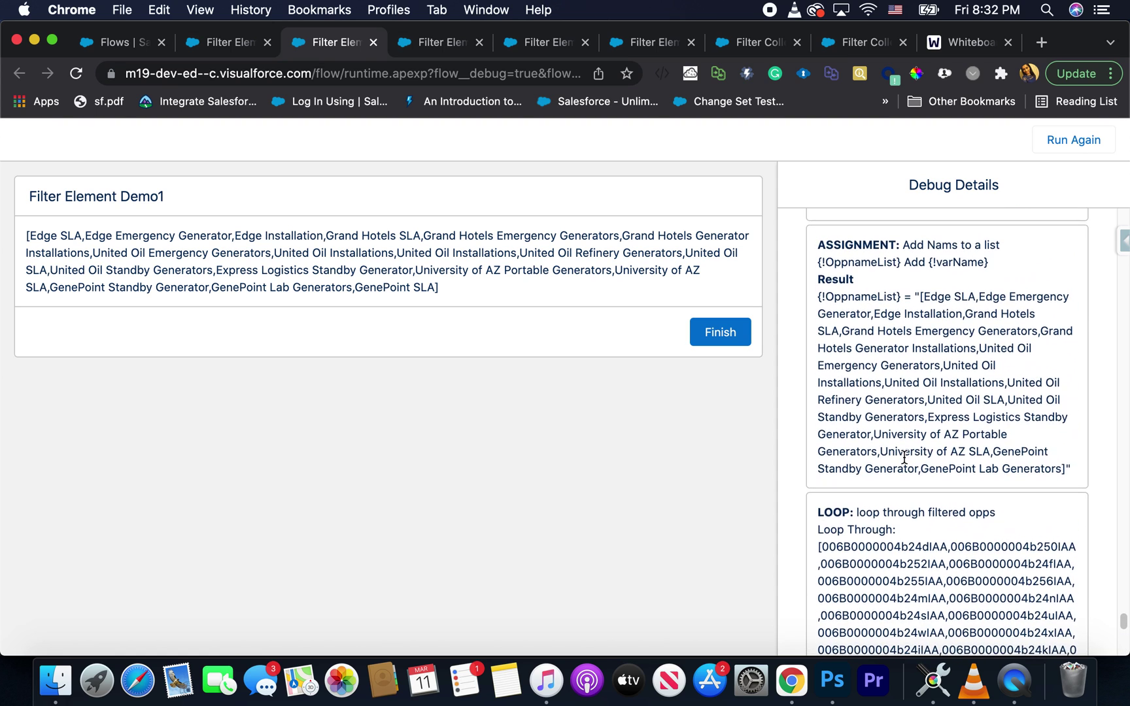
scroll(904, 457, "up", 10)
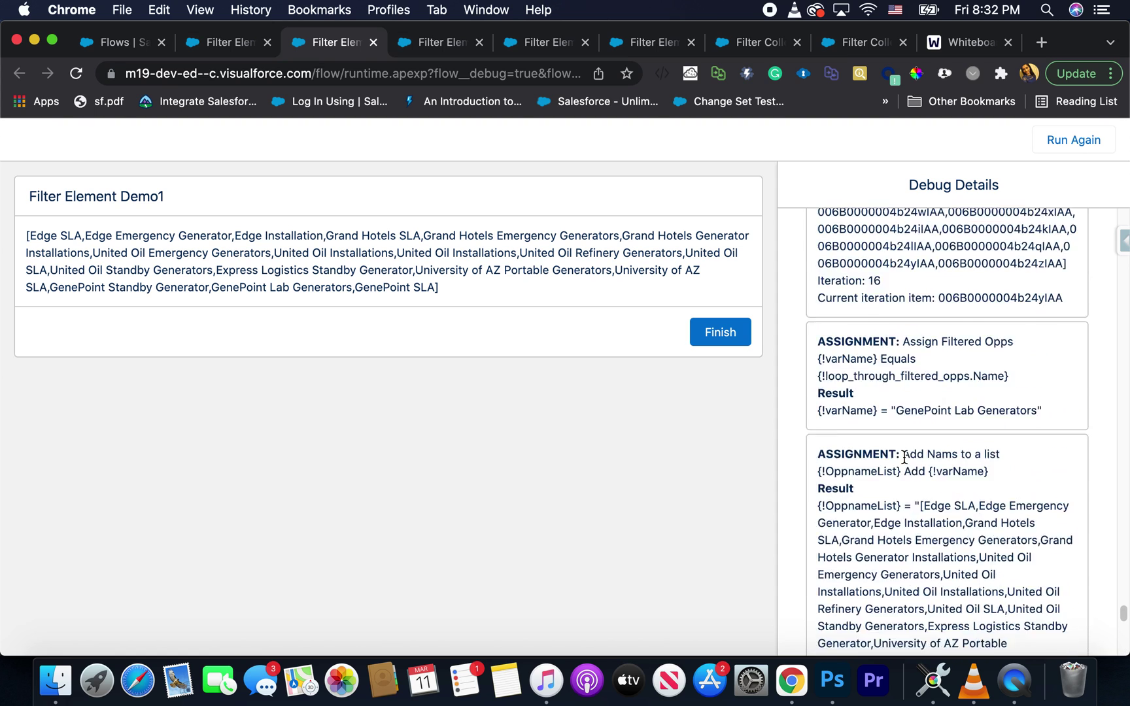
left_click_drag(831, 365, 898, 365)
scroll(916, 412, "up", 4)
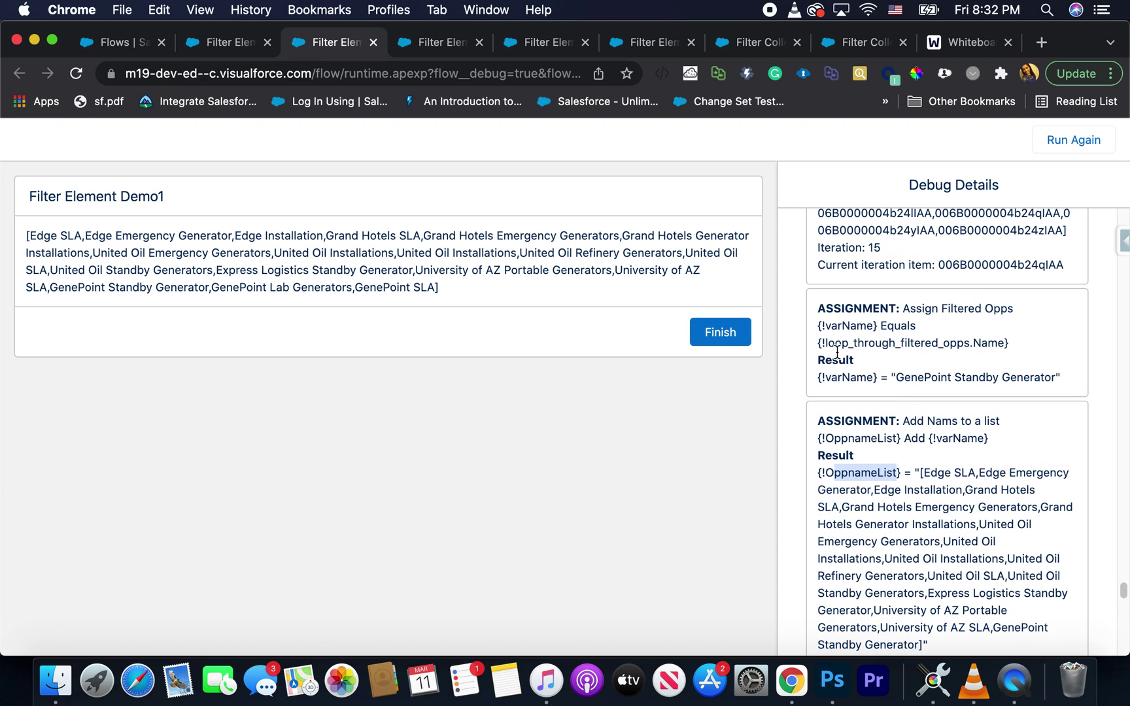
scroll(916, 452, "down", 1)
scroll(870, 435, "down", 1)
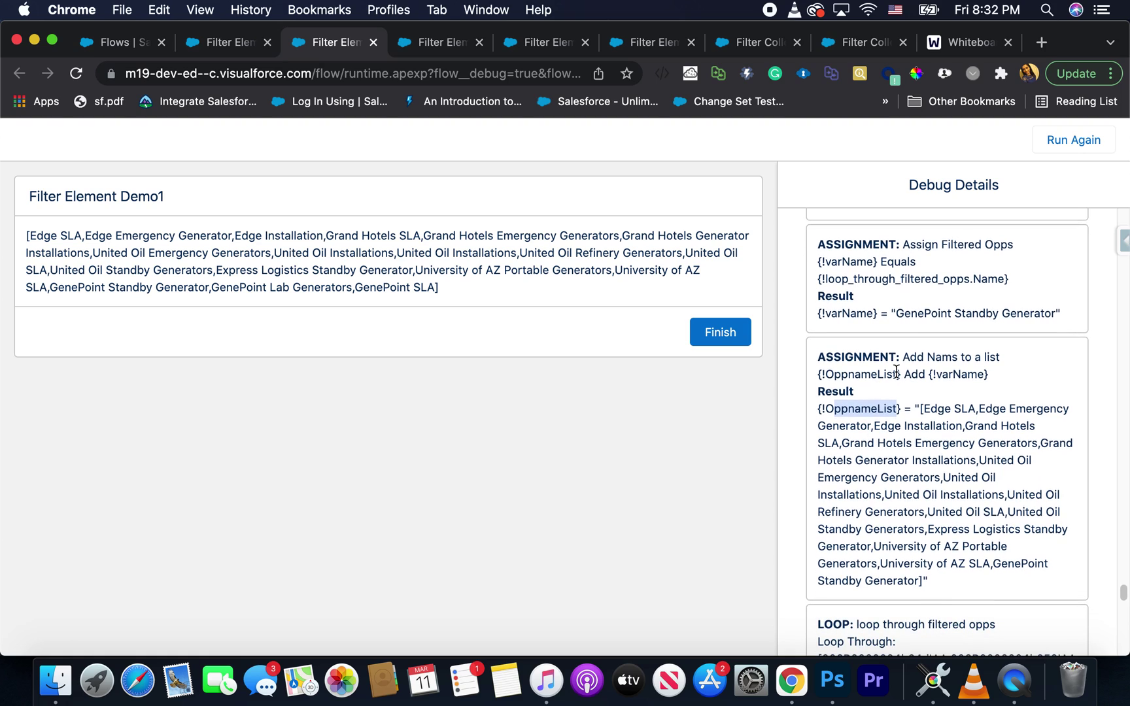
left_click_drag(908, 357, 1007, 361)
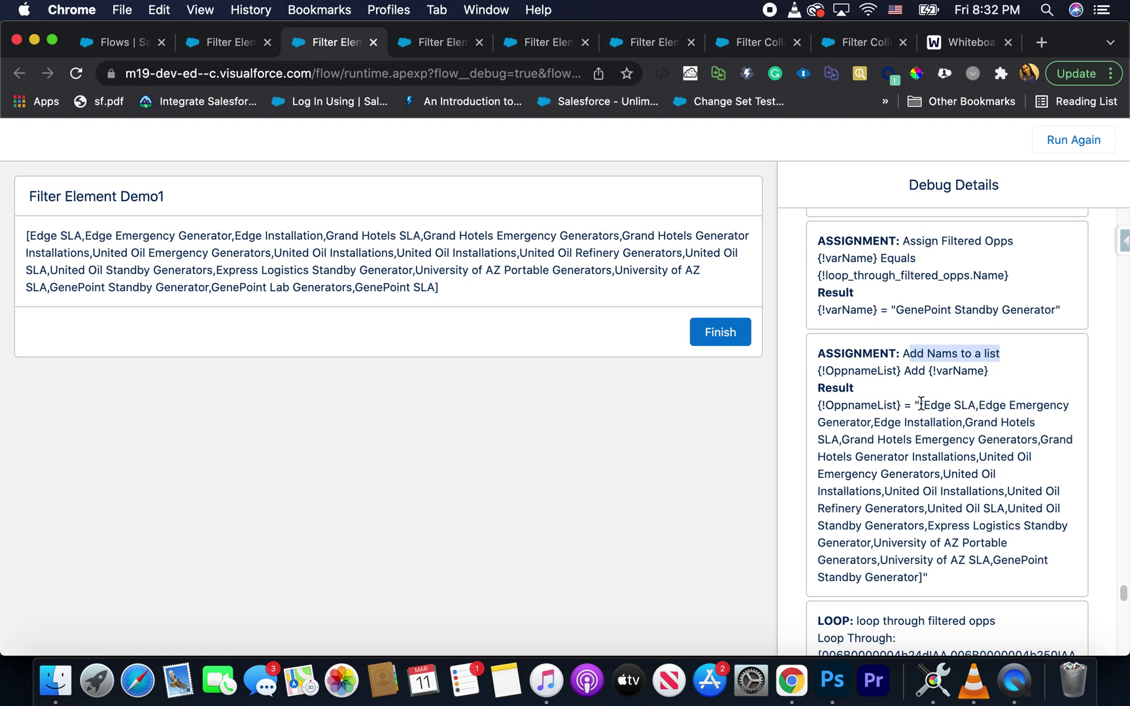
scroll(942, 563, "down", 10)
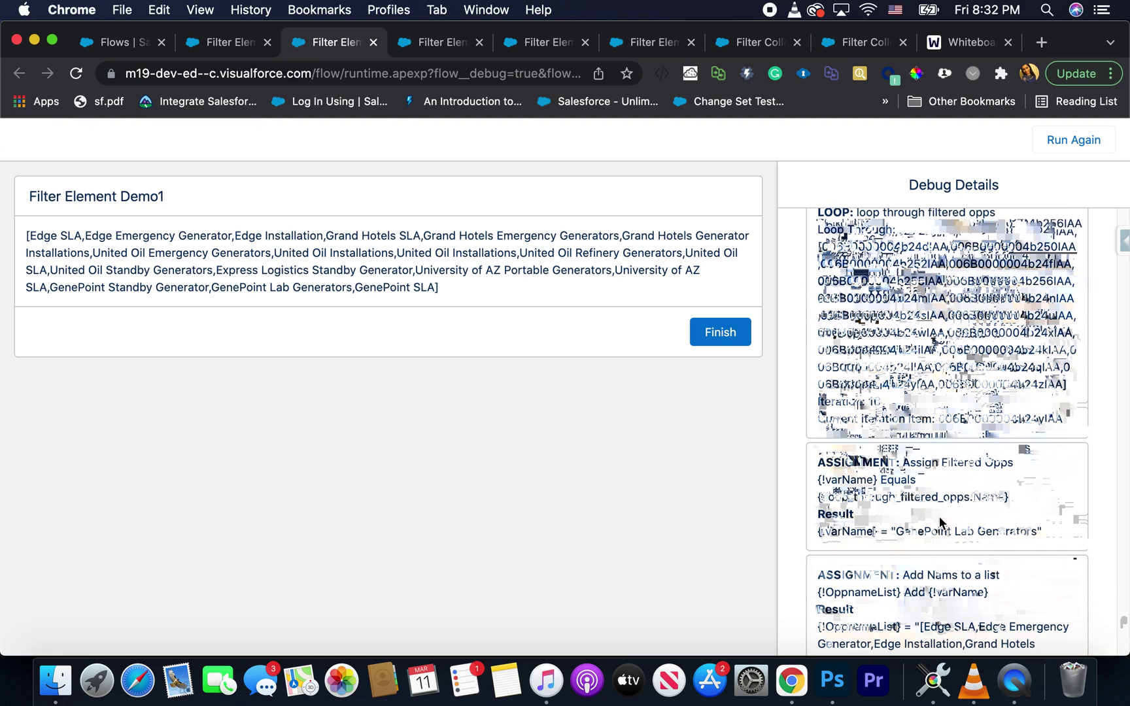
double_click(850, 531)
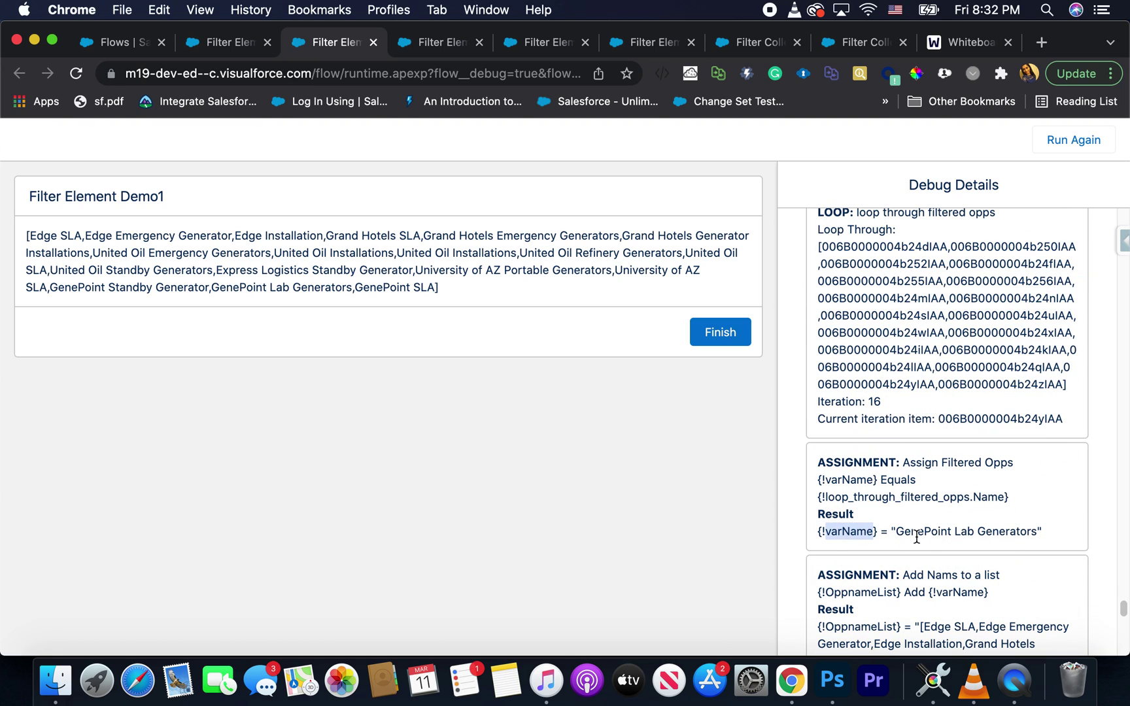
double_click(922, 531)
scroll(916, 546, "down", 2)
scroll(916, 538, "down", 5)
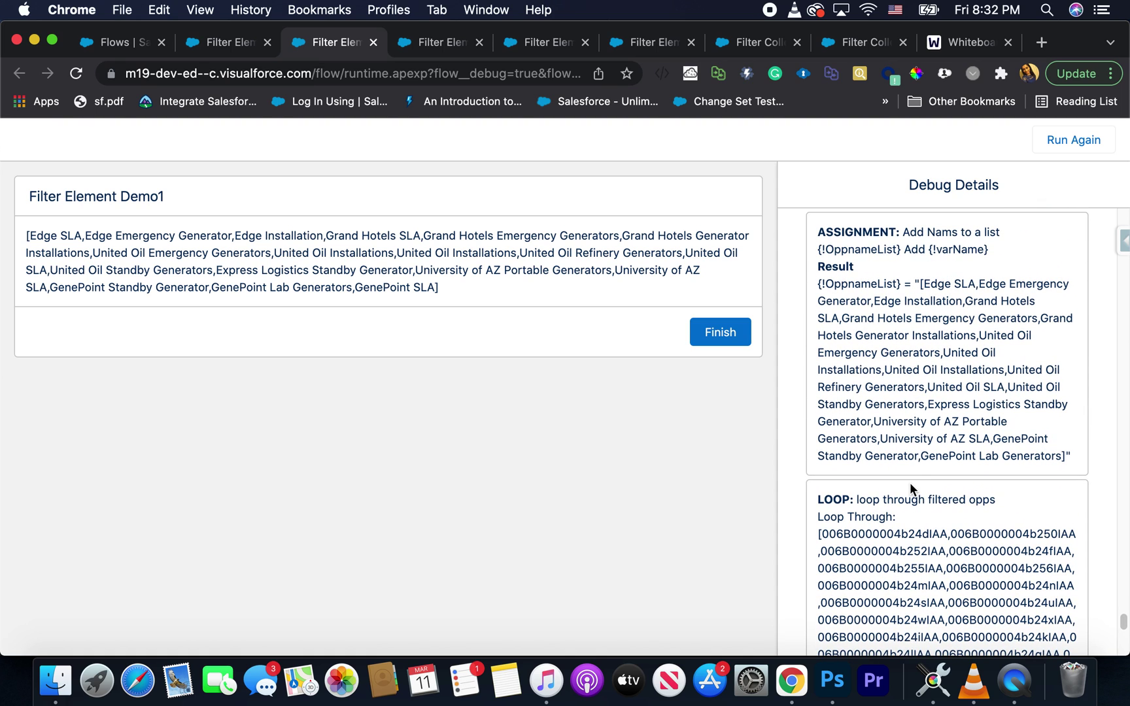
scroll(911, 487, "down", 10)
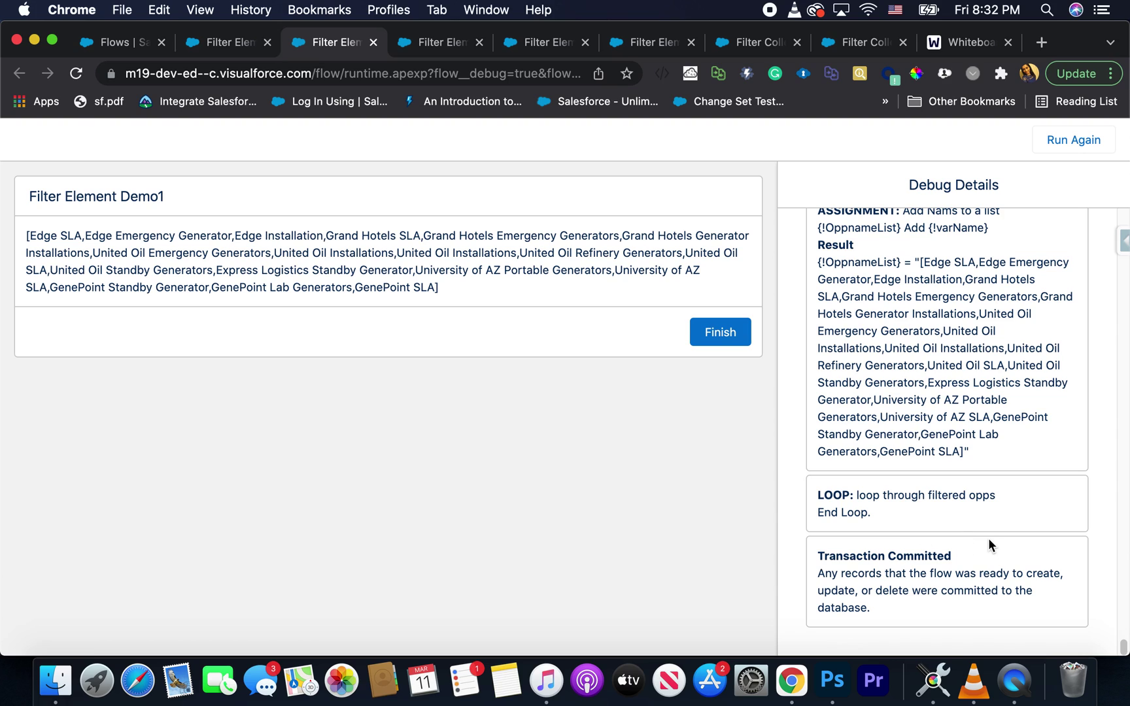
left_click(242, 44)
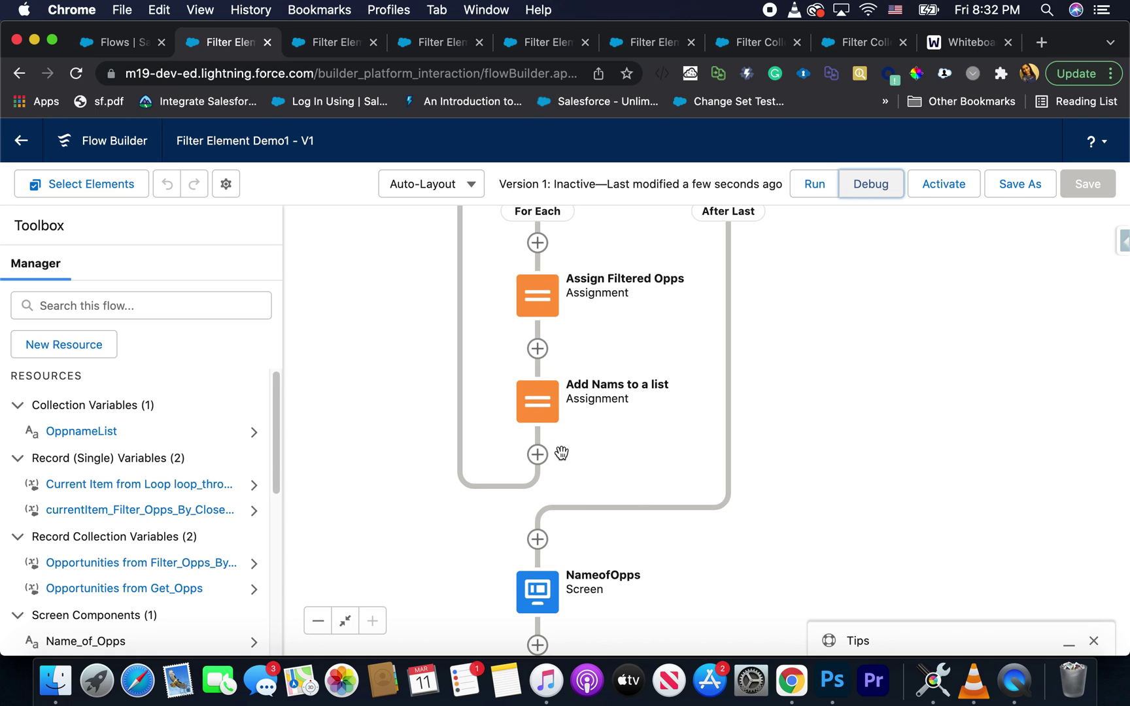
Step: Pan the canvas to review Filter Opps By Closed Won, the loop and its two assignments
scroll(610, 550, "down", 3)
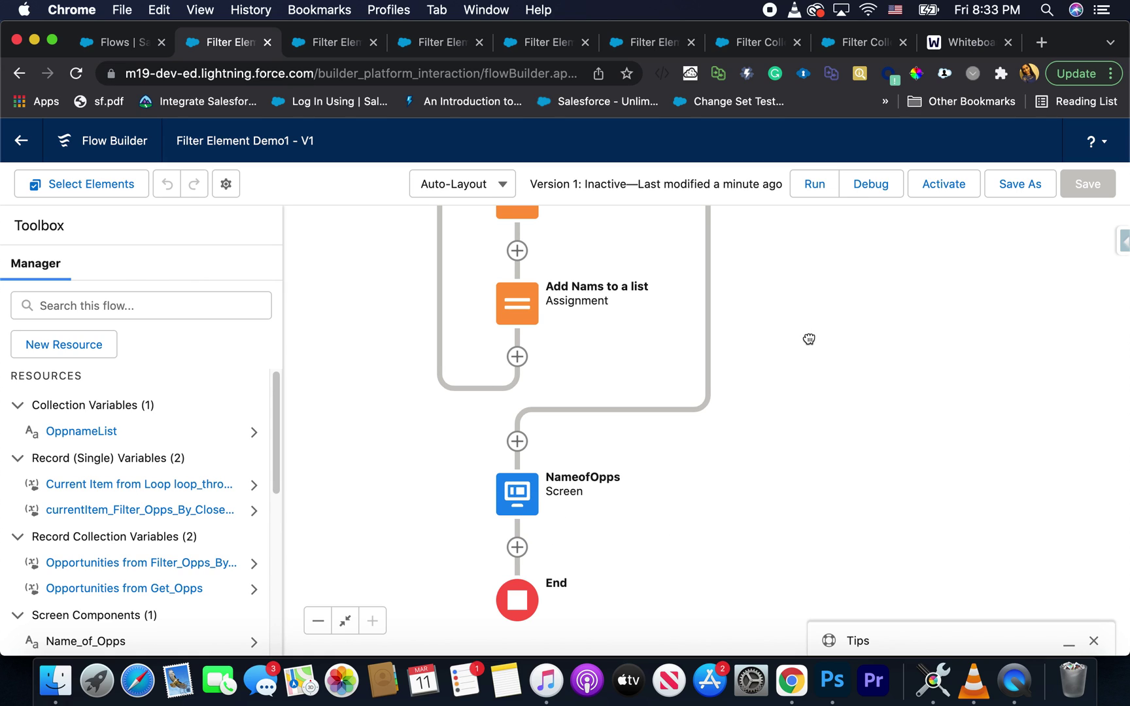
left_click_drag(809, 335, 826, 404)
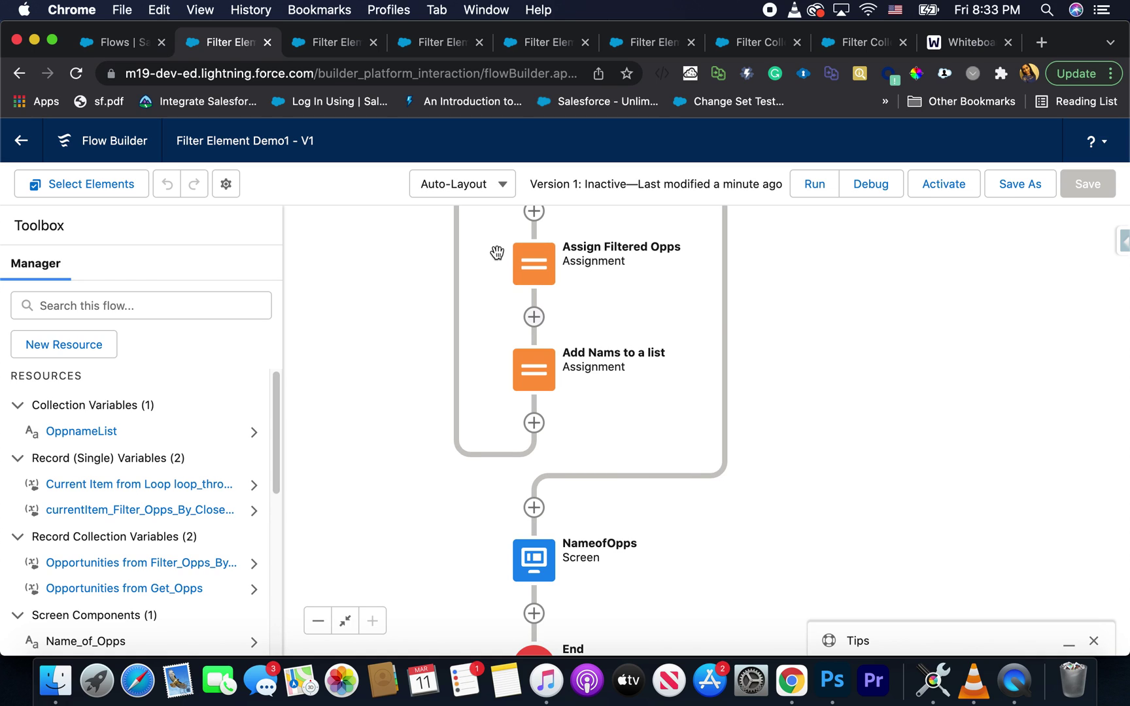
left_click_drag(765, 303, 768, 459)
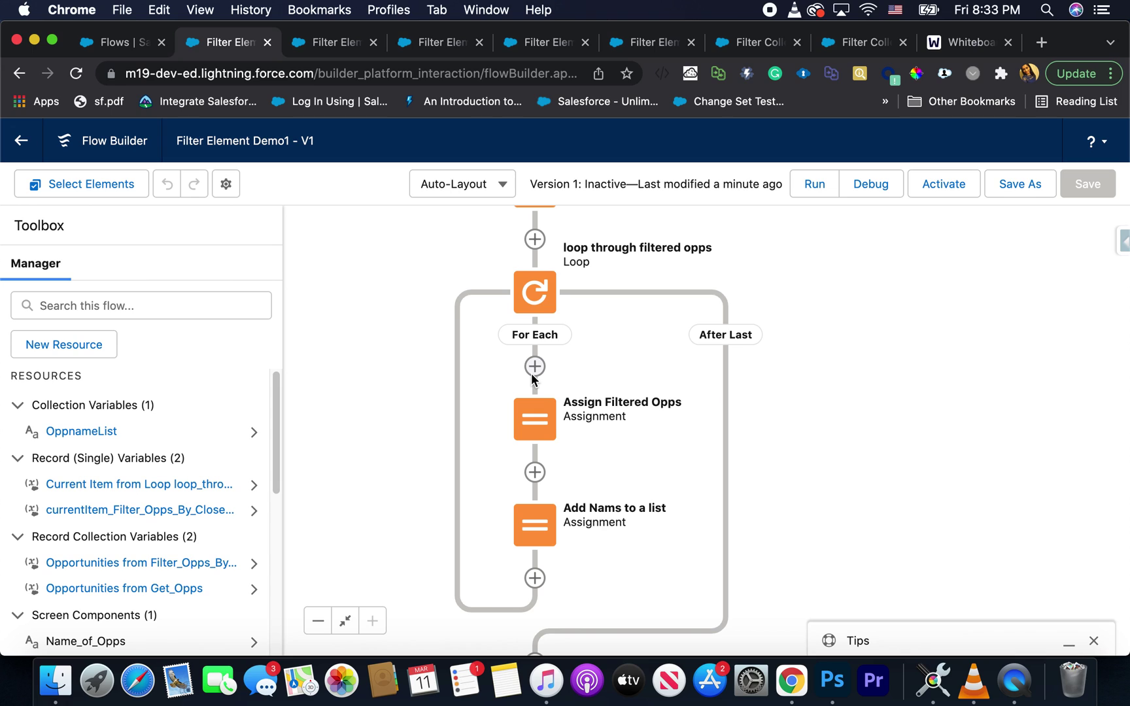
left_click_drag(787, 448, 875, 518)
left_click_drag(868, 336, 852, 531)
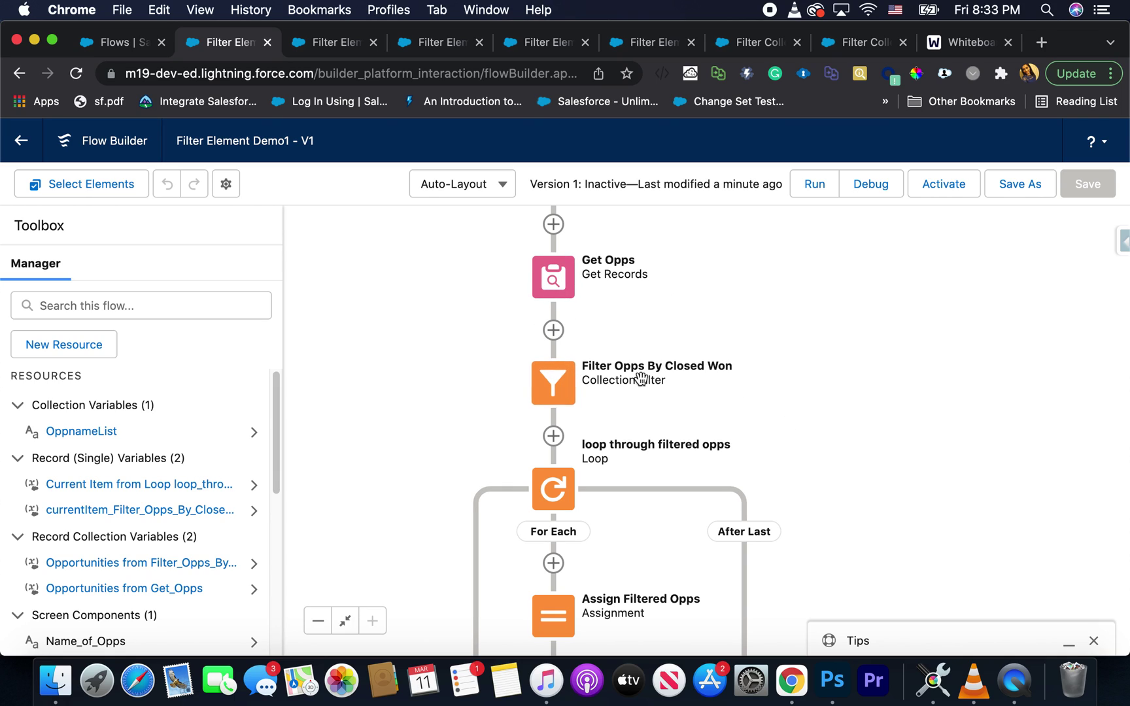
left_click_drag(821, 479, 800, 353)
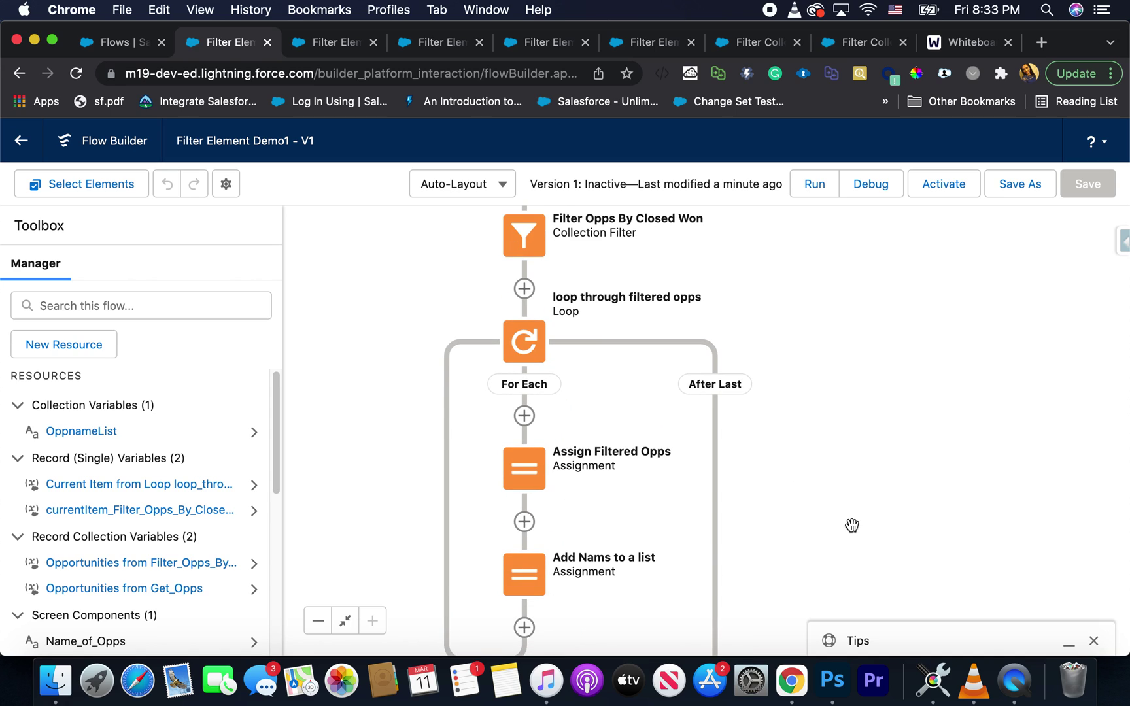
Step: Insert a Collection Filter element after the NameofOpps screen
left_click_drag(853, 525, 833, 371)
left_click(506, 557)
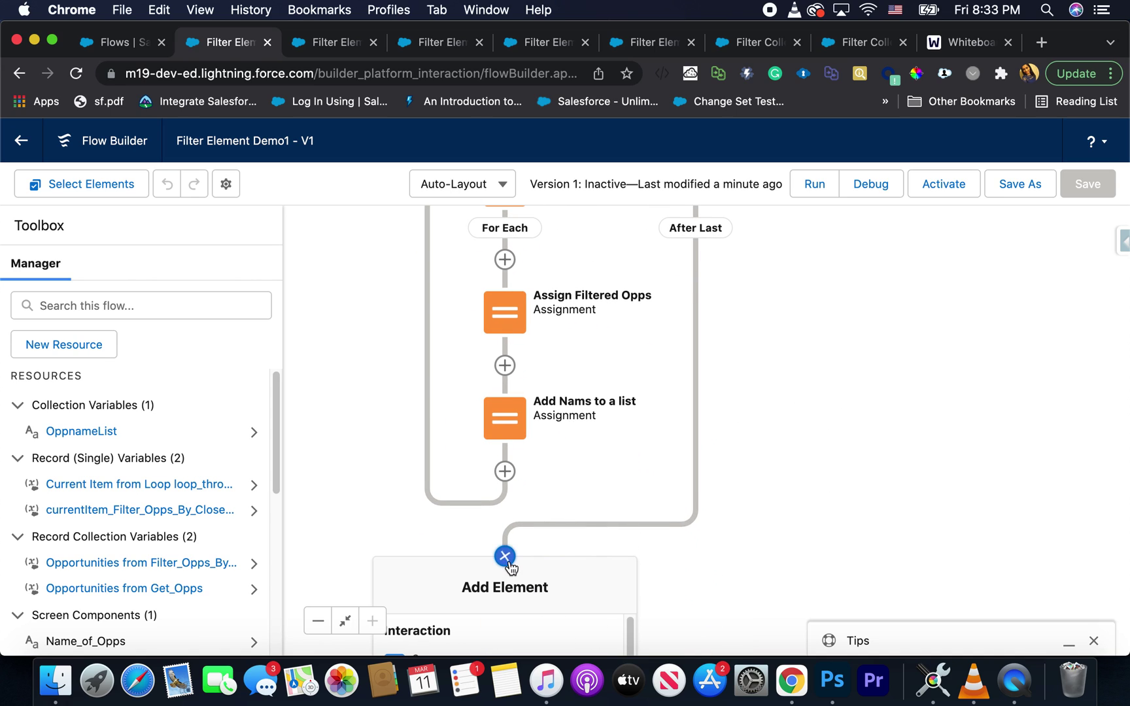
scroll(612, 586, "down", 5)
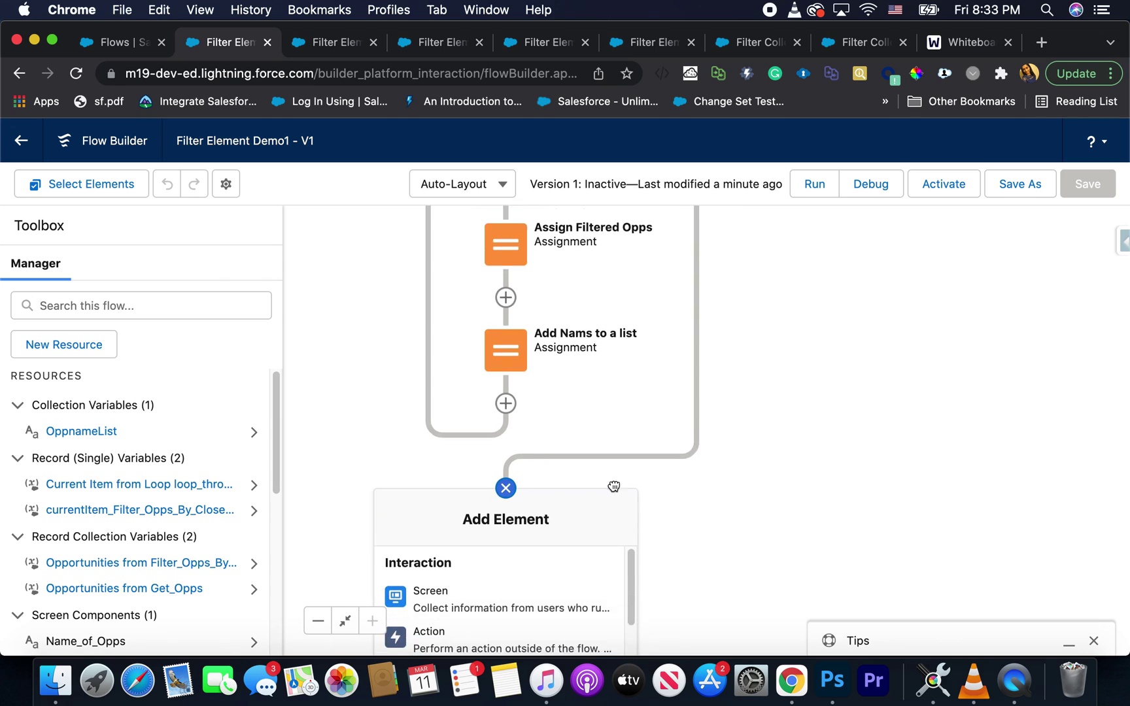
left_click(507, 403)
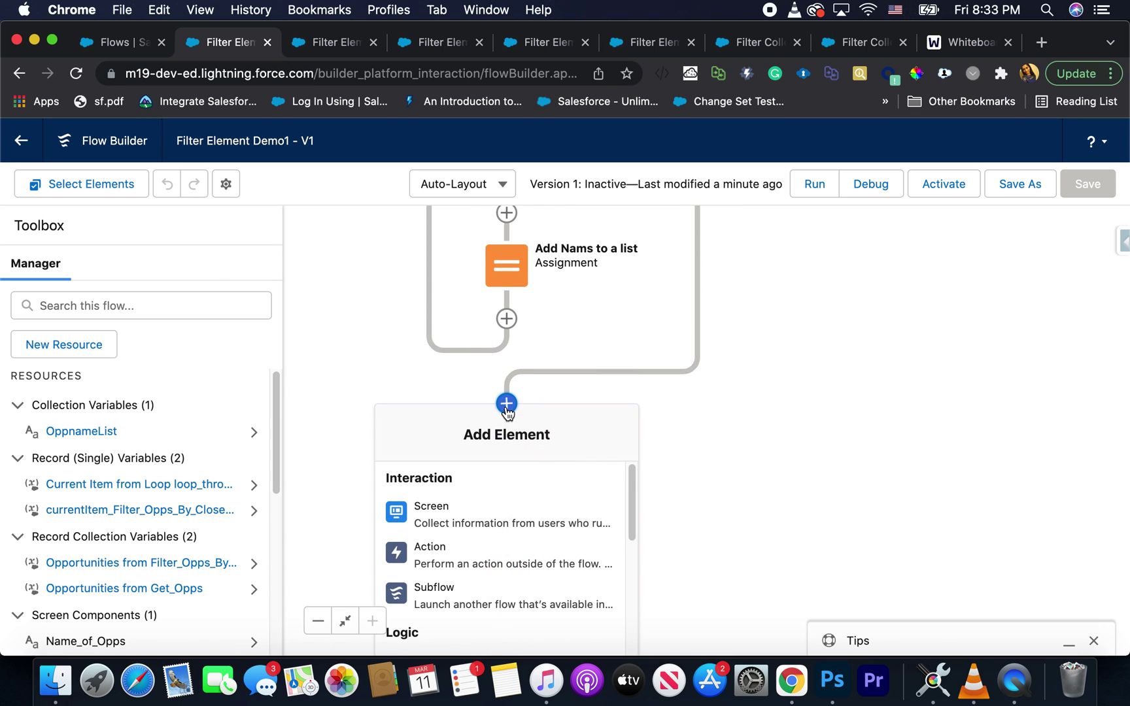
left_click(717, 427)
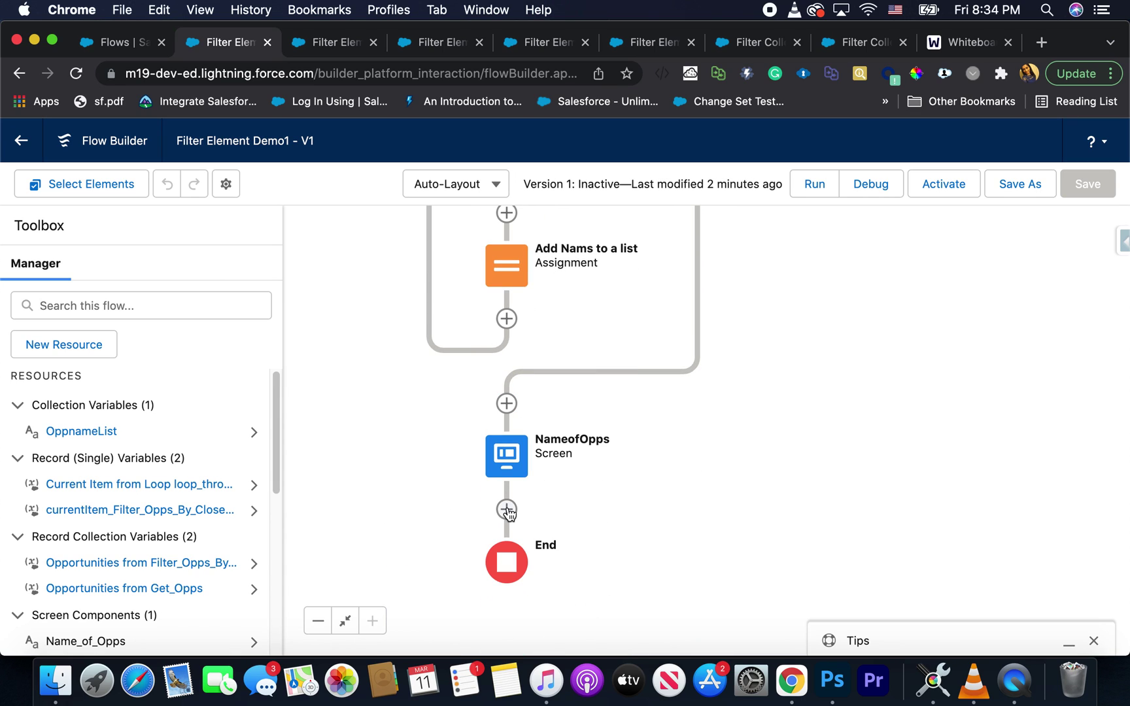
left_click(506, 509)
scroll(574, 599, "down", 5)
scroll(574, 599, "down", 5)
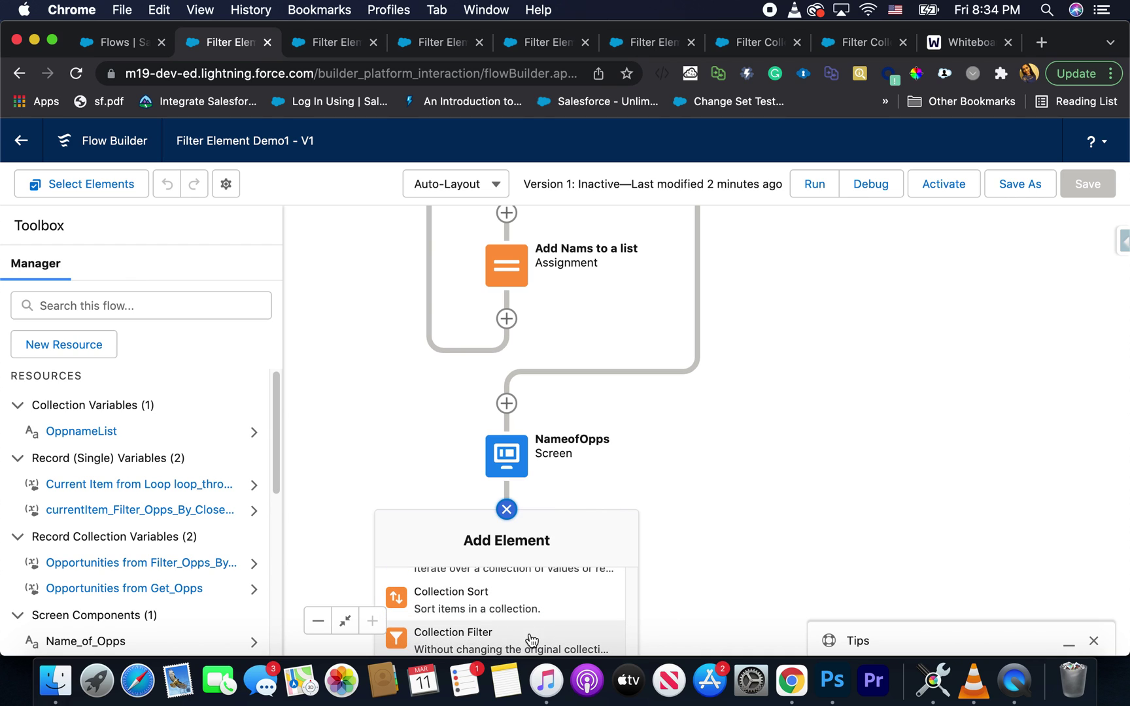
left_click(545, 629)
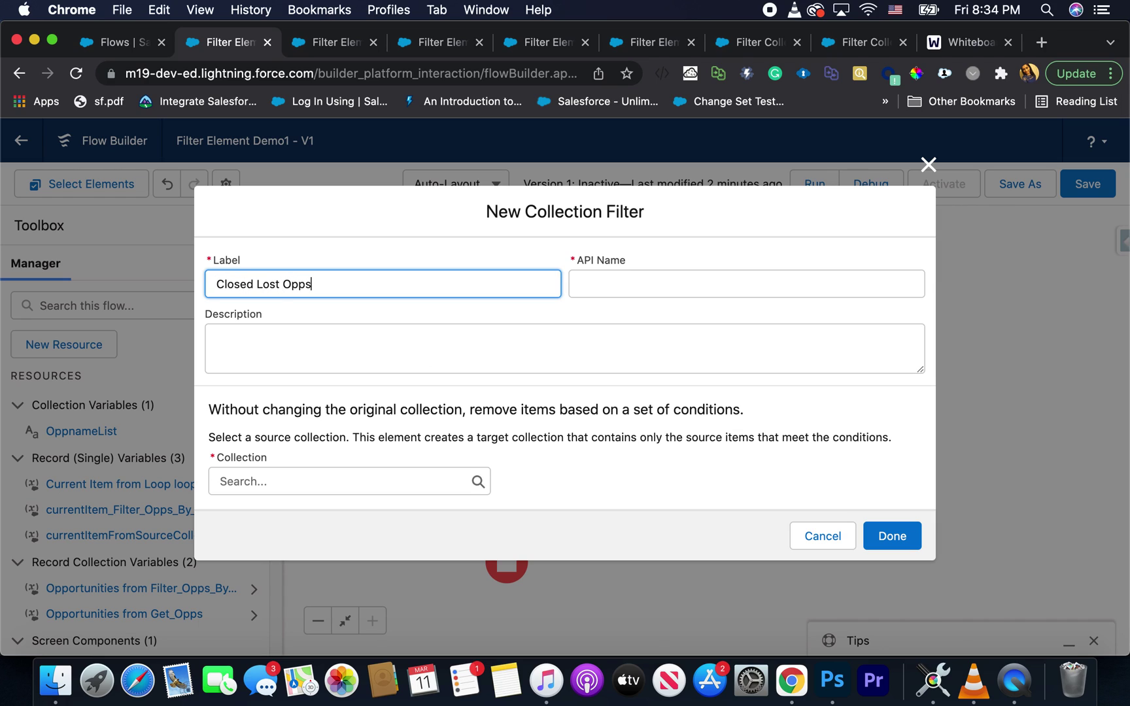
Step: Filter Get_Opps to records whose StageName equals Closed Lost and finish the element
left_click(349, 474)
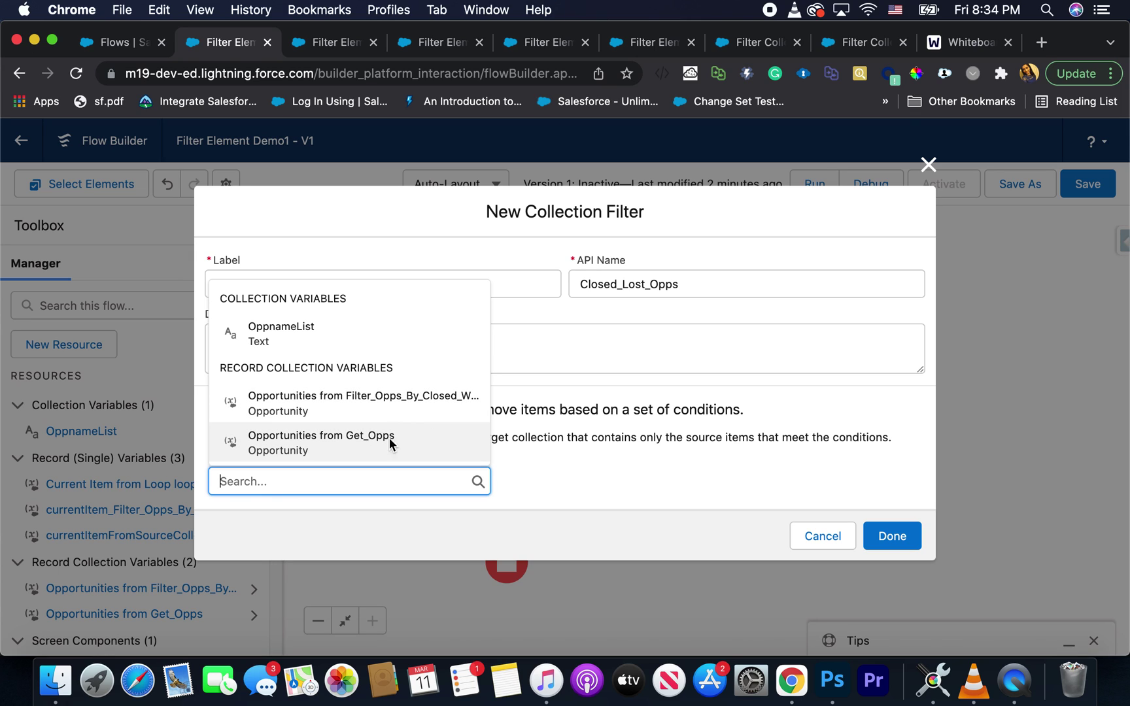
key("Return")
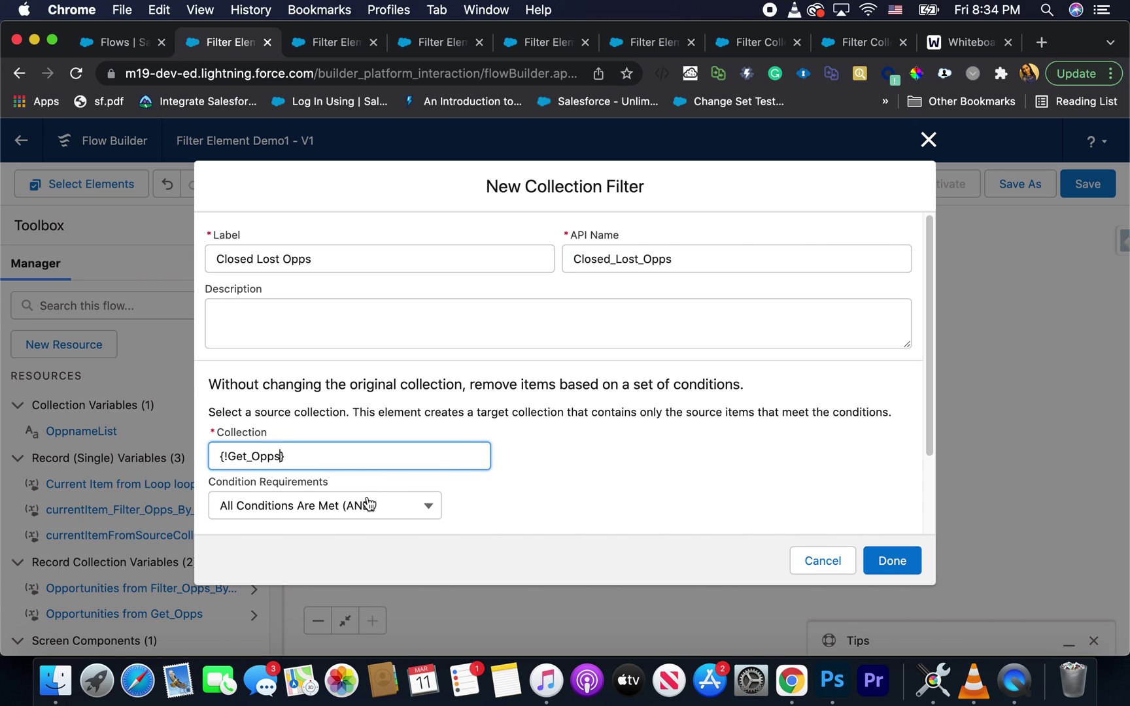
scroll(458, 497, "down", 3)
left_click(382, 503)
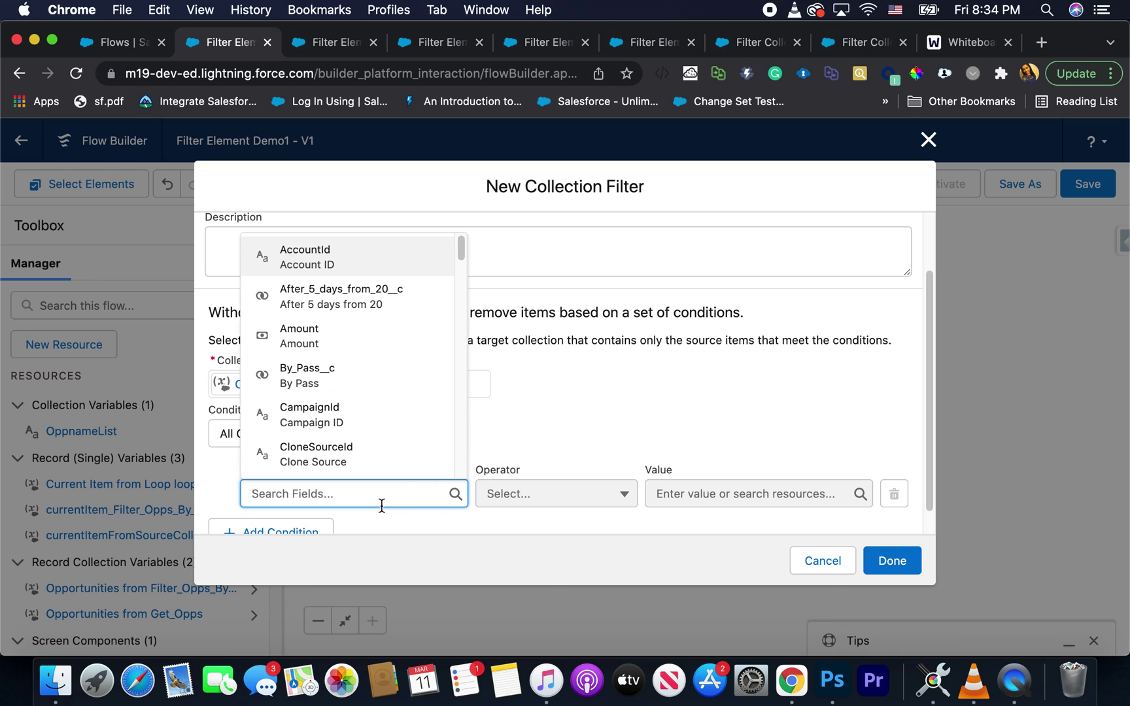
type("stag")
left_click(395, 461)
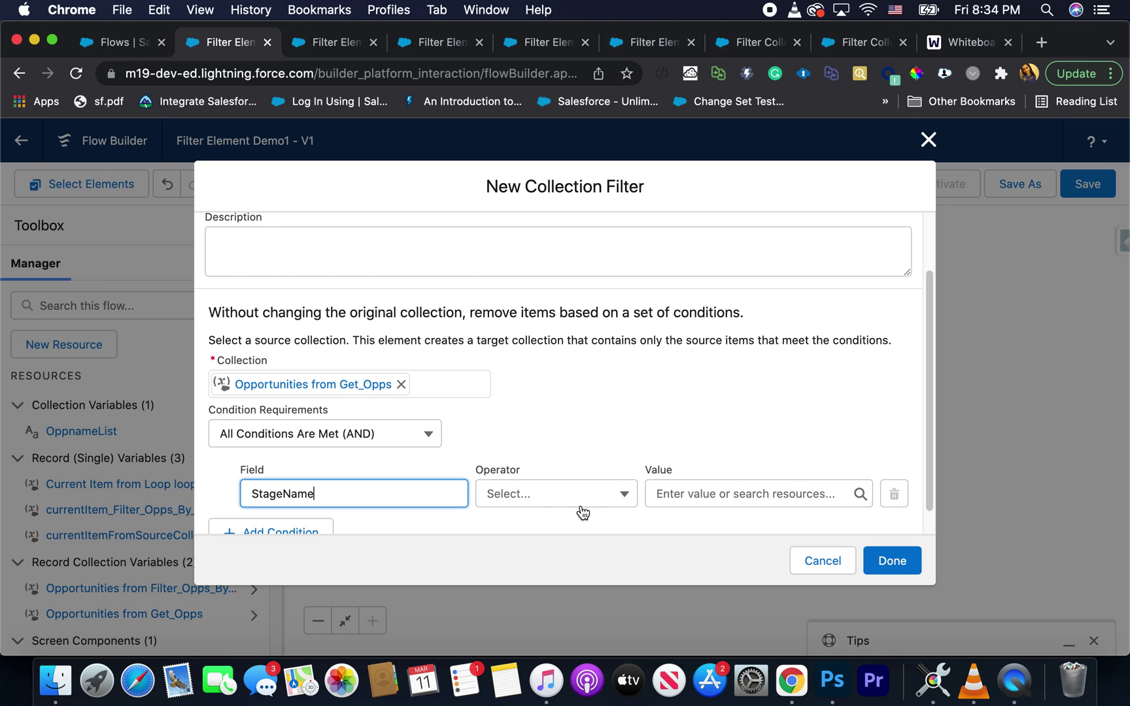
left_click(610, 501)
left_click(499, 271)
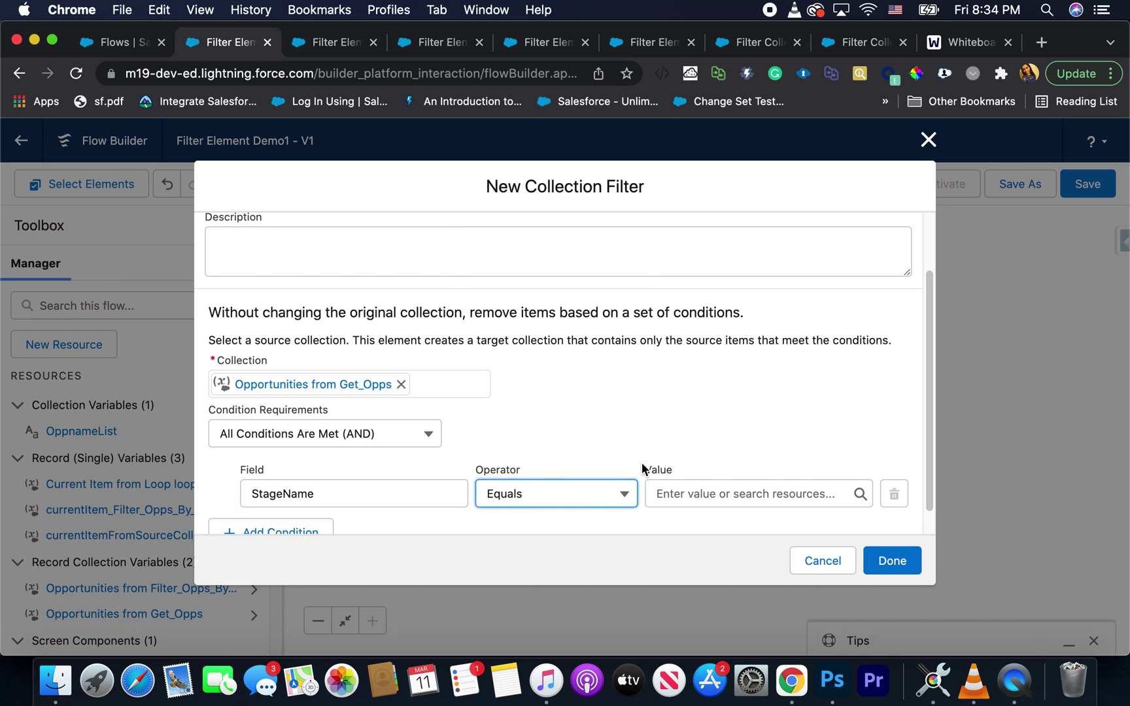
left_click(663, 499)
type("clos")
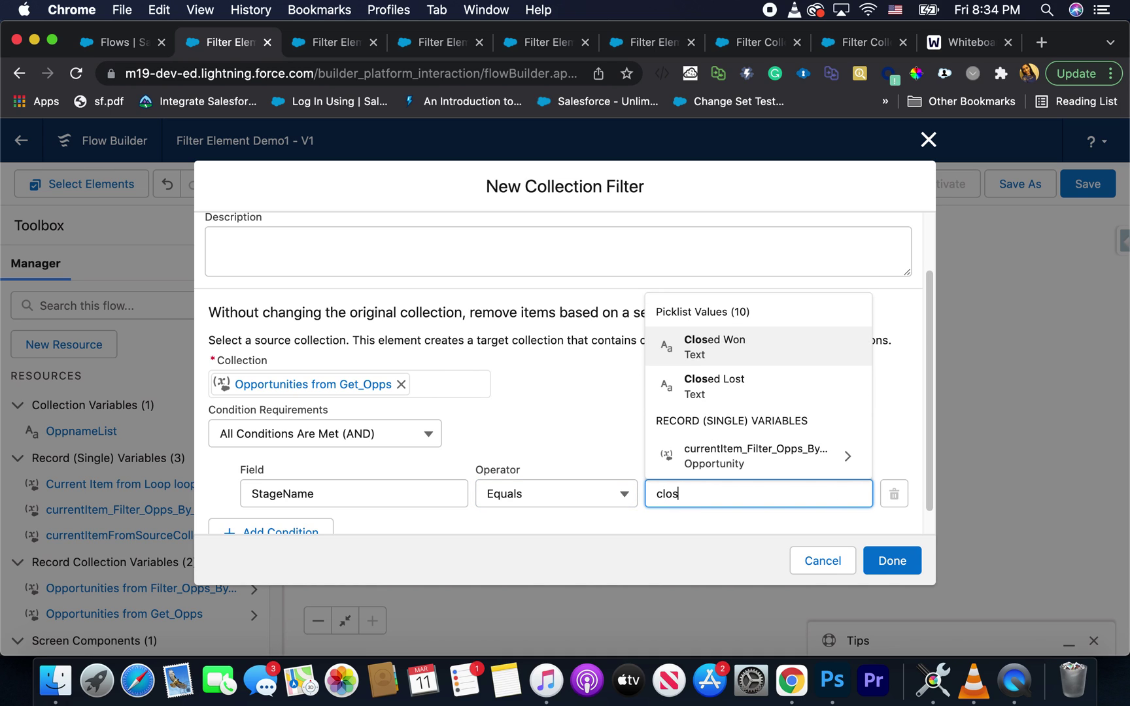
left_click(701, 384)
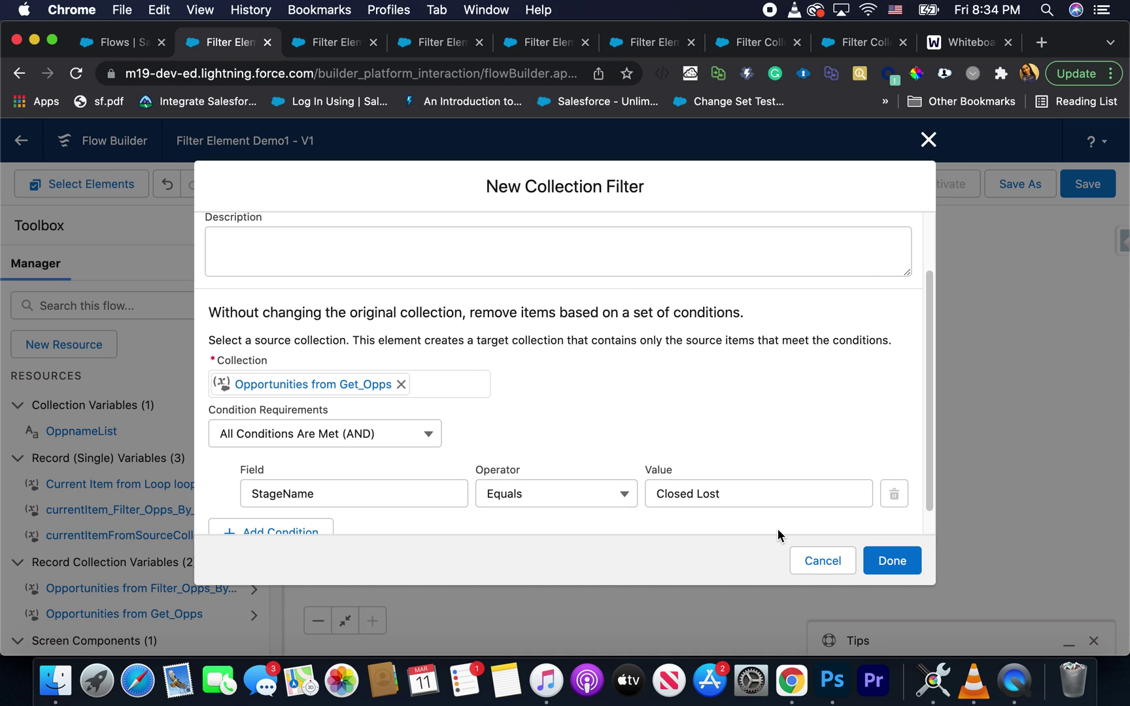
scroll(778, 529, "down", 1)
left_click(877, 561)
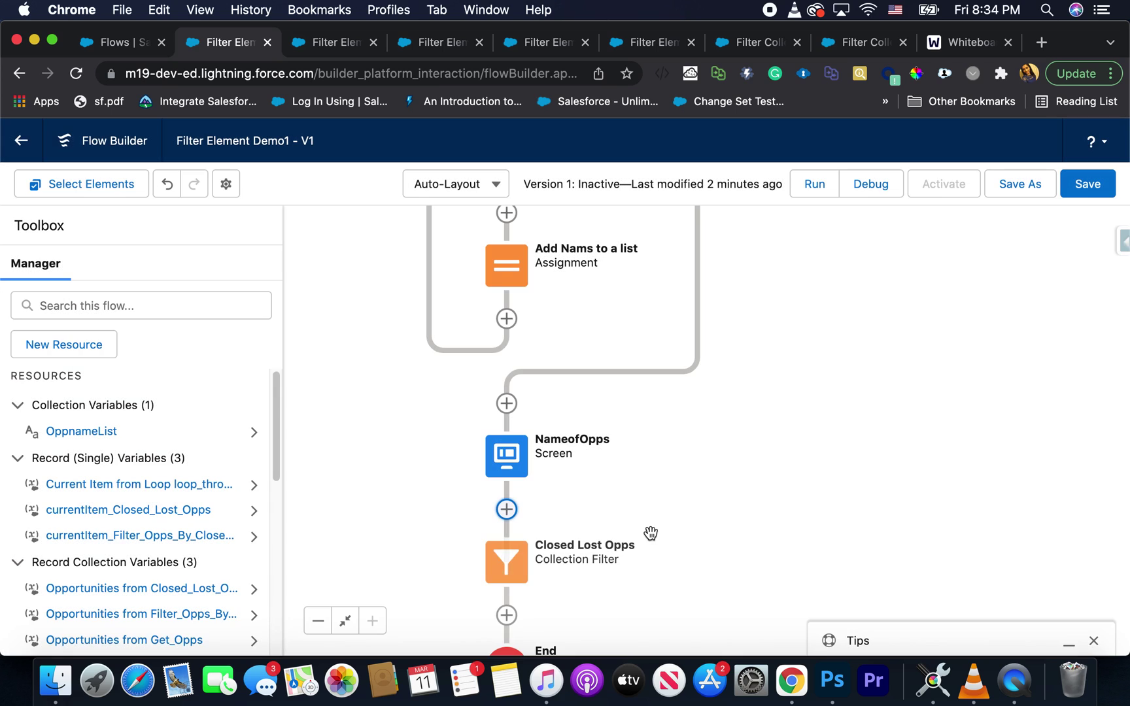
Step: Add an Assignment element after the Closed Lost Opps filter
scroll(651, 559, "down", 4)
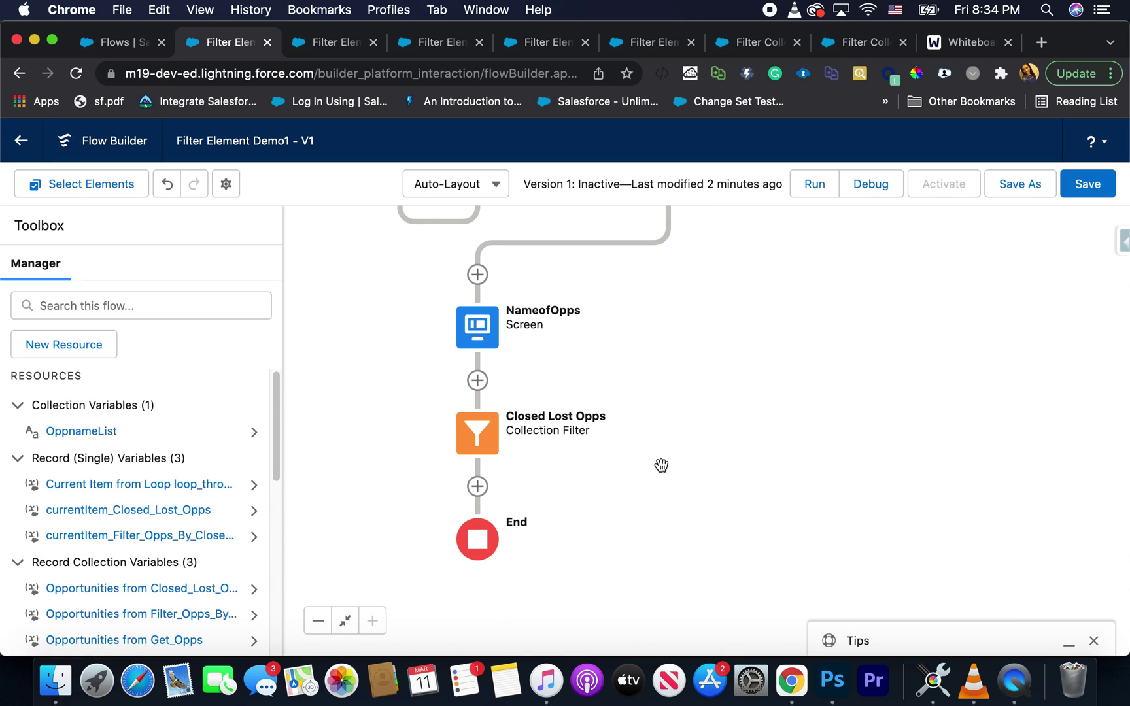
left_click(479, 486)
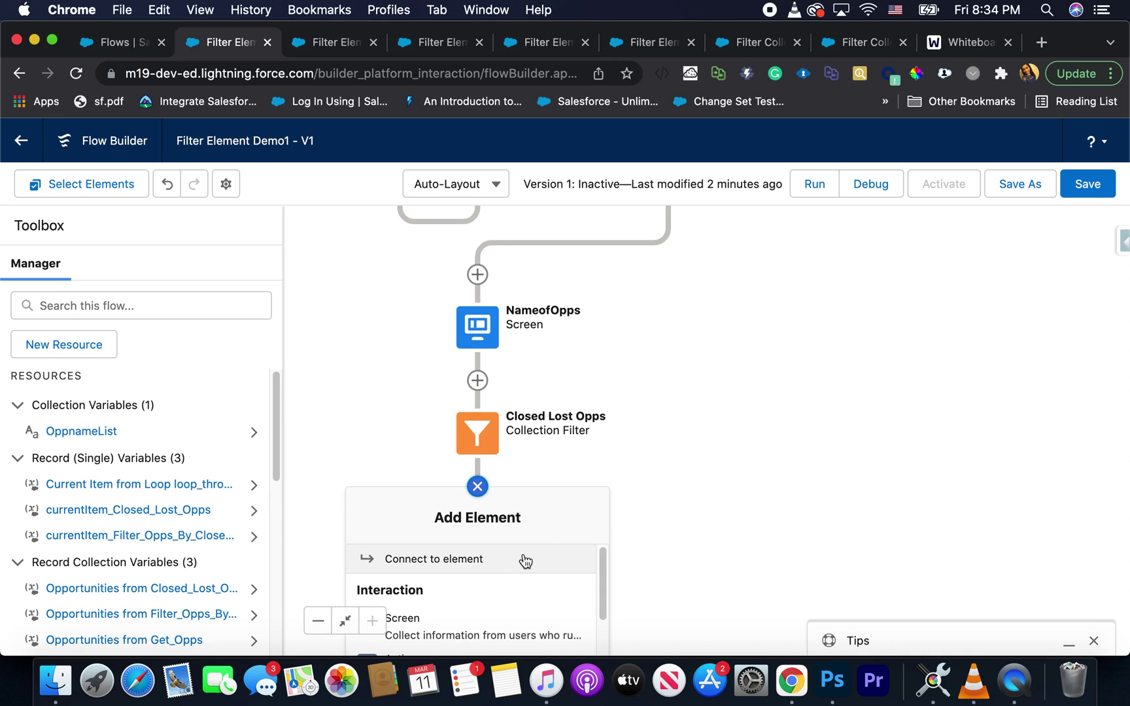
scroll(526, 612, "down", 3)
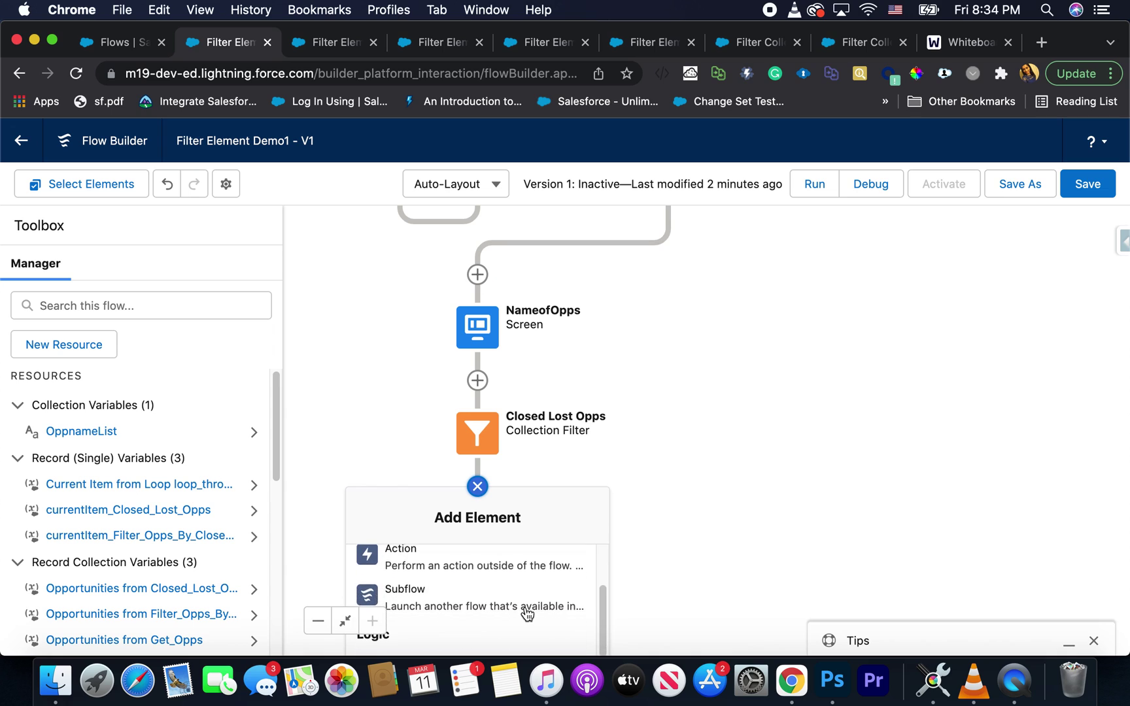
scroll(527, 613, "down", 2)
left_click(460, 630)
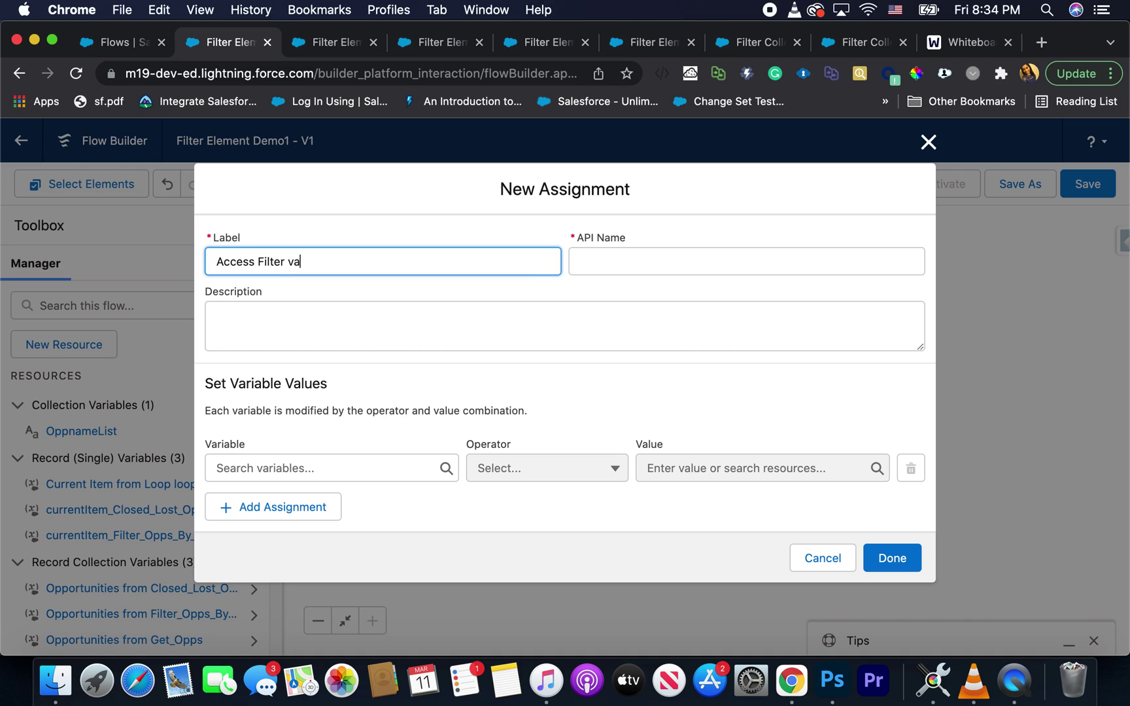
Step: Create a new Text variable varOppLost as the assignment's target
left_click(379, 468)
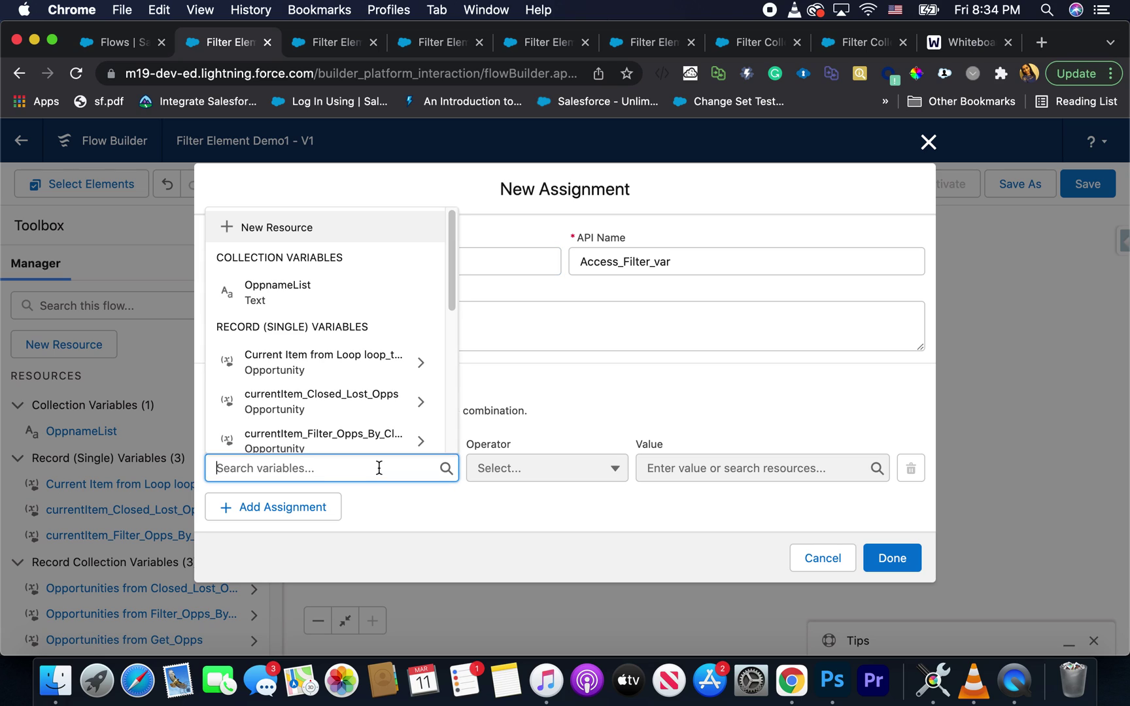
left_click(166, 365)
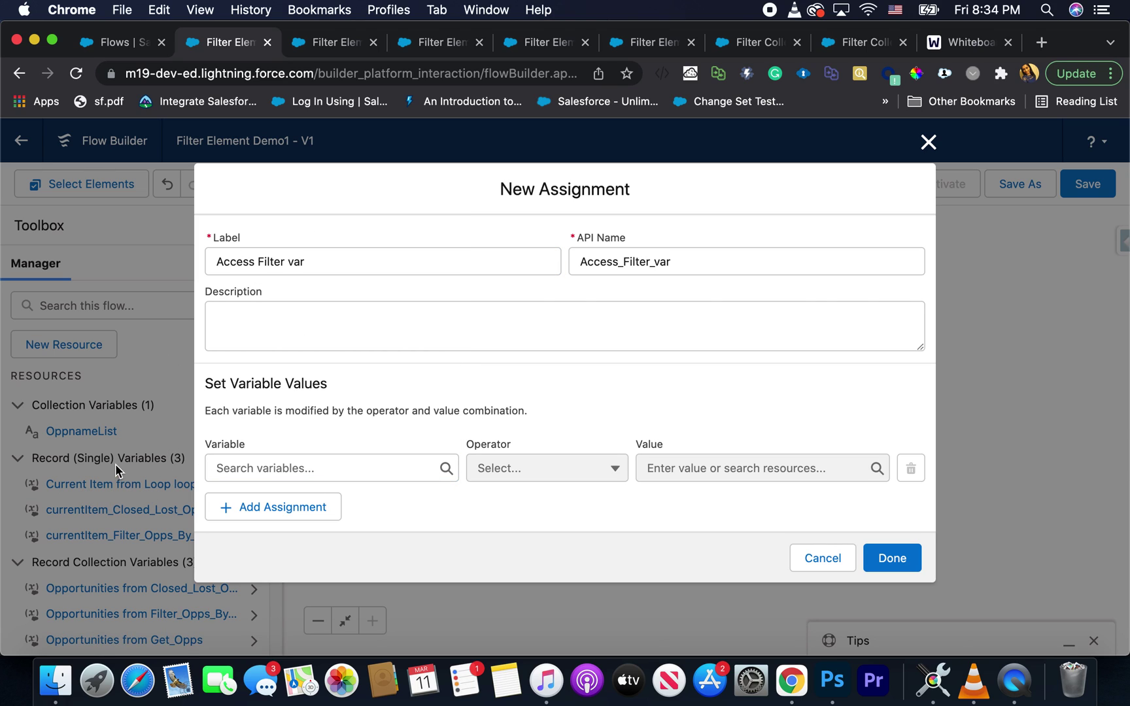
left_click(315, 471)
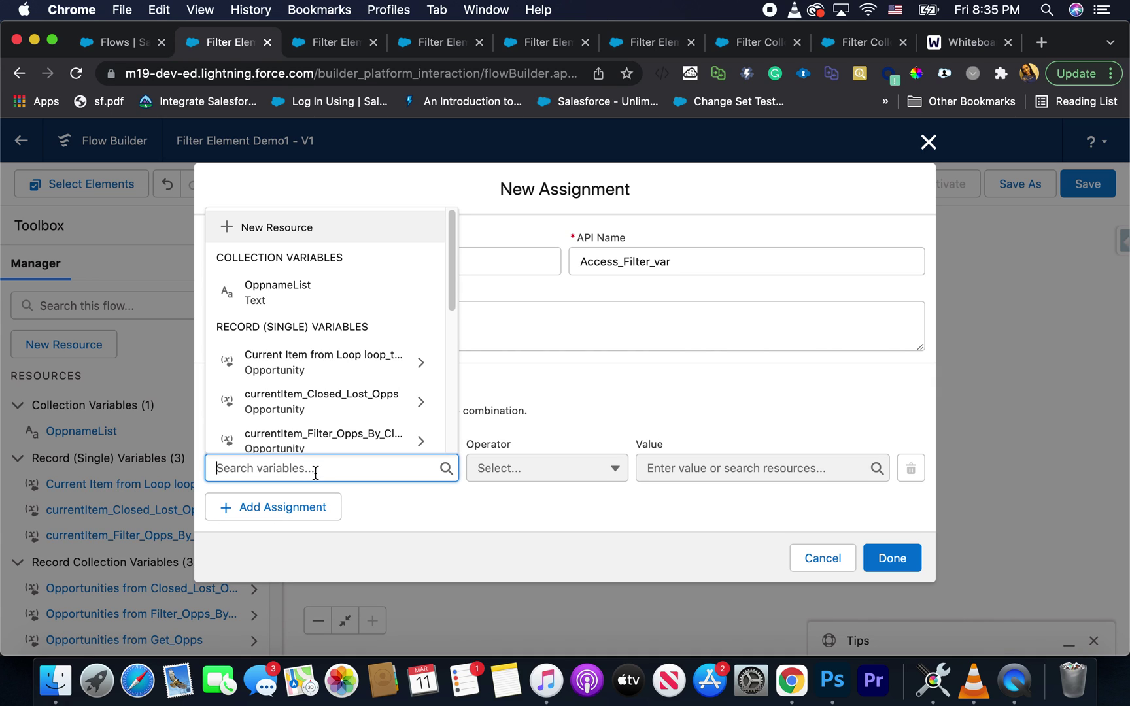
left_click(312, 236)
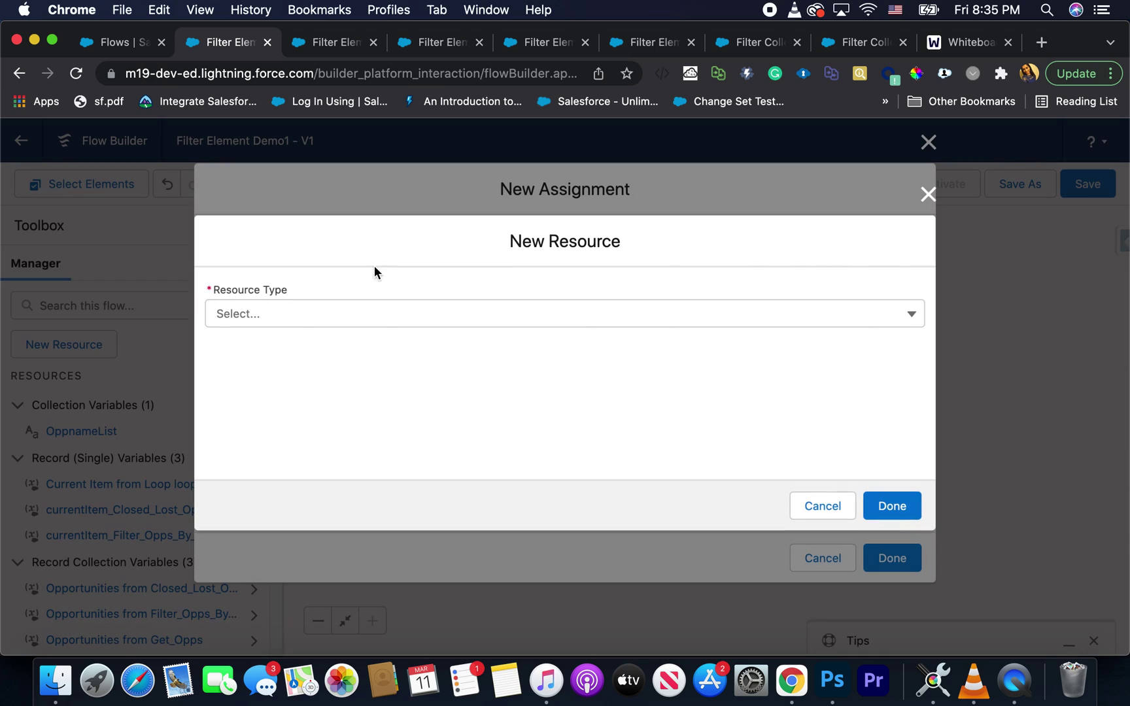
left_click(338, 326)
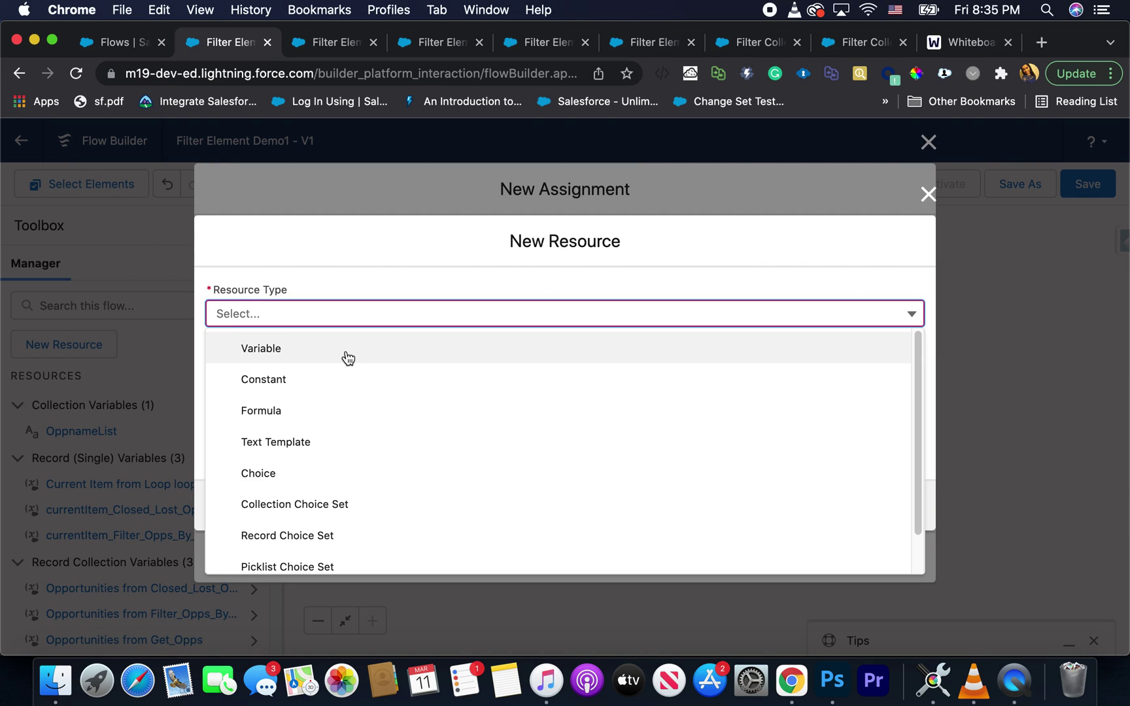
left_click(345, 355)
left_click(362, 354)
type("varOppLost")
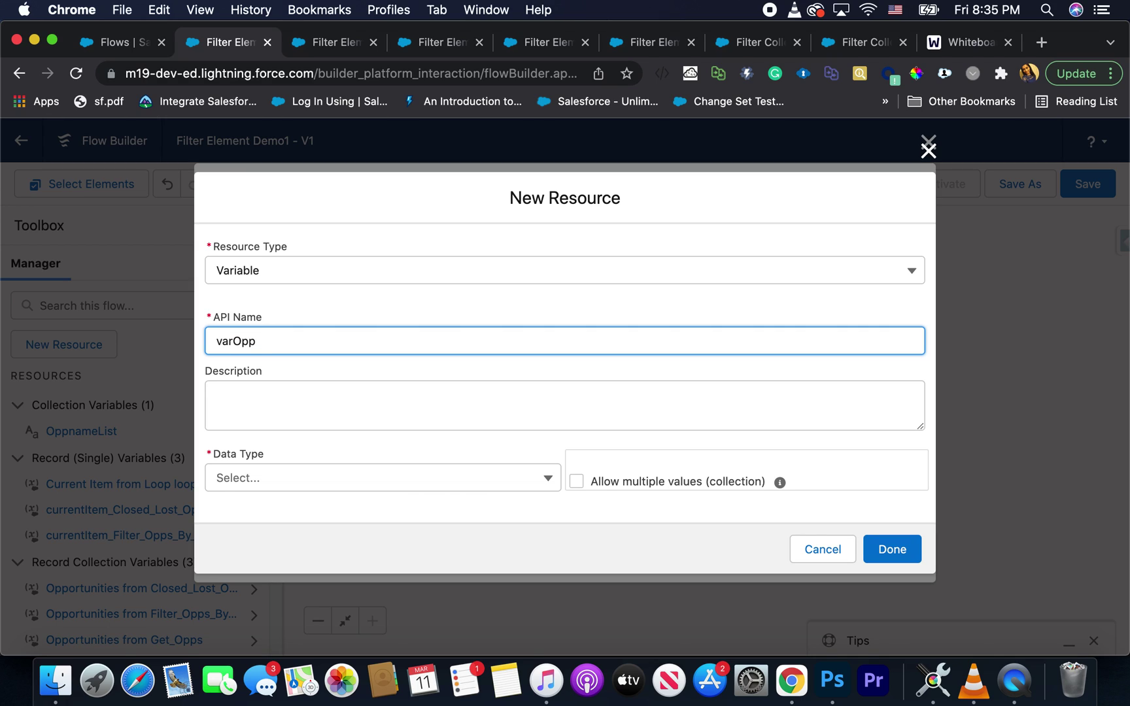
left_click(341, 479)
left_click(330, 243)
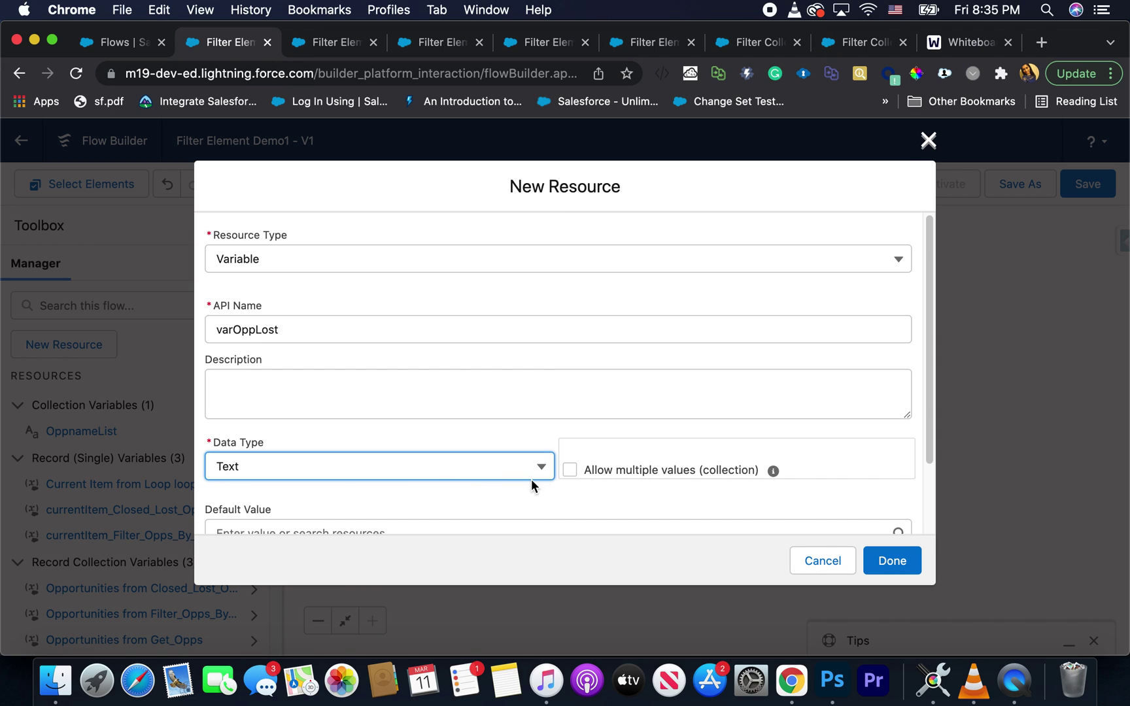
scroll(510, 484, "down", 3)
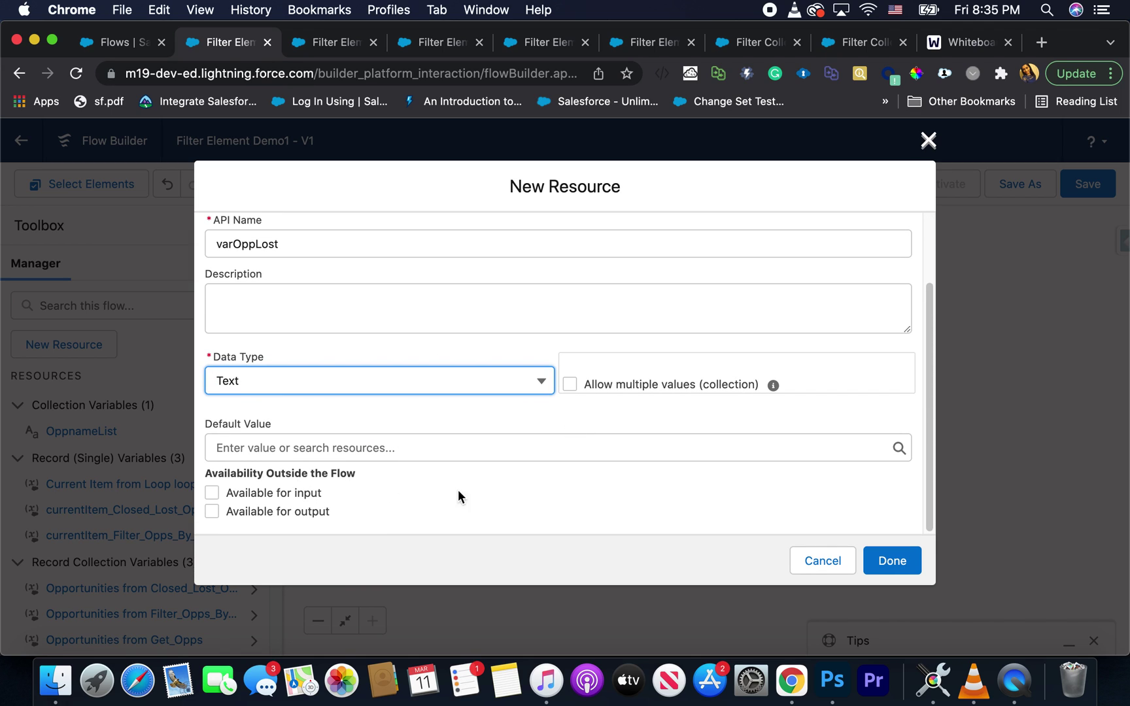
left_click(891, 560)
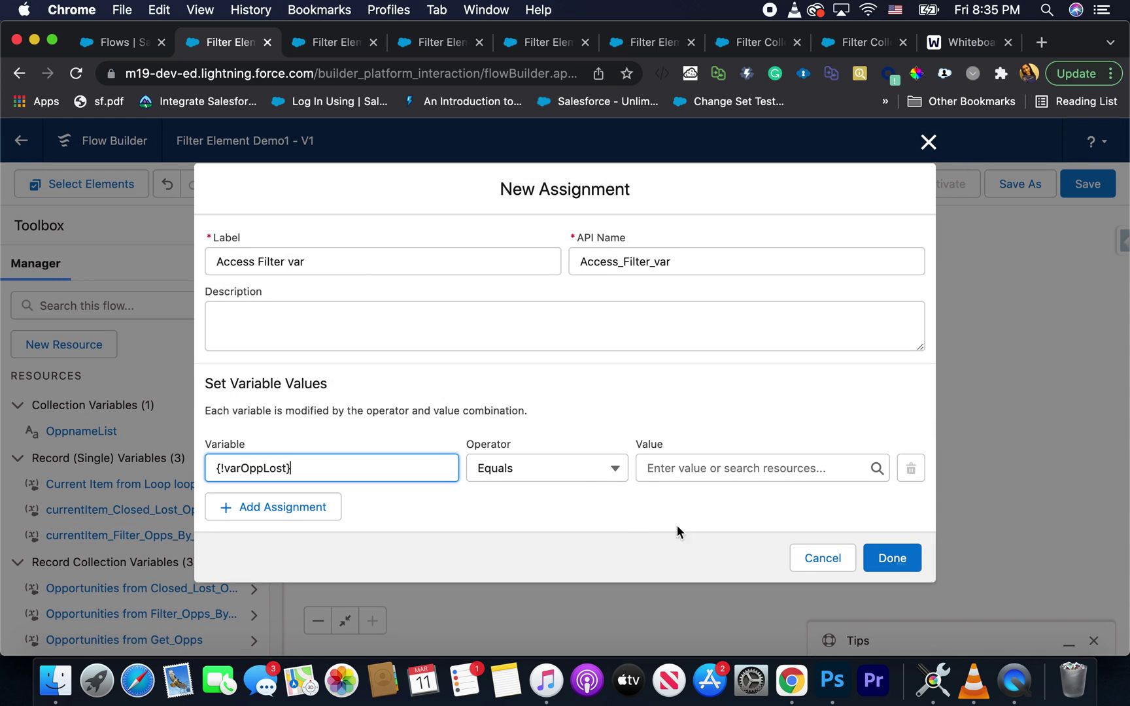
Step: Set varOppLost equal to currentItem_Closed_Lost_Opps Name and finish the assignment
left_click(657, 471)
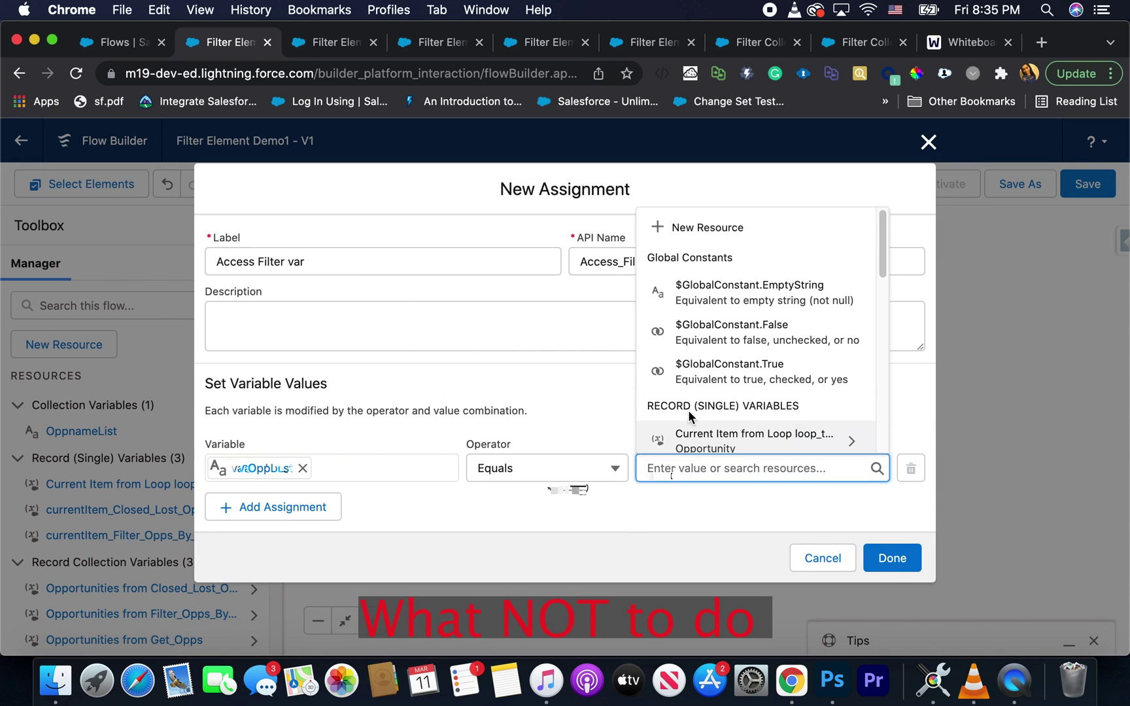
scroll(722, 444, "down", 1)
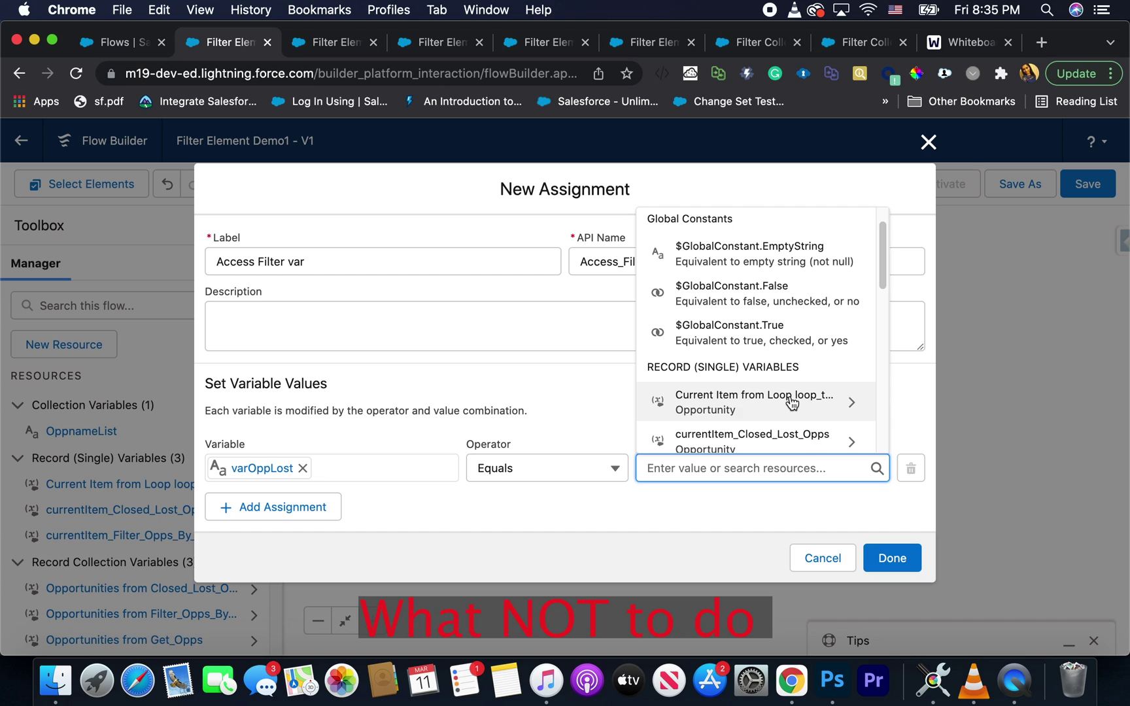
left_click(779, 441)
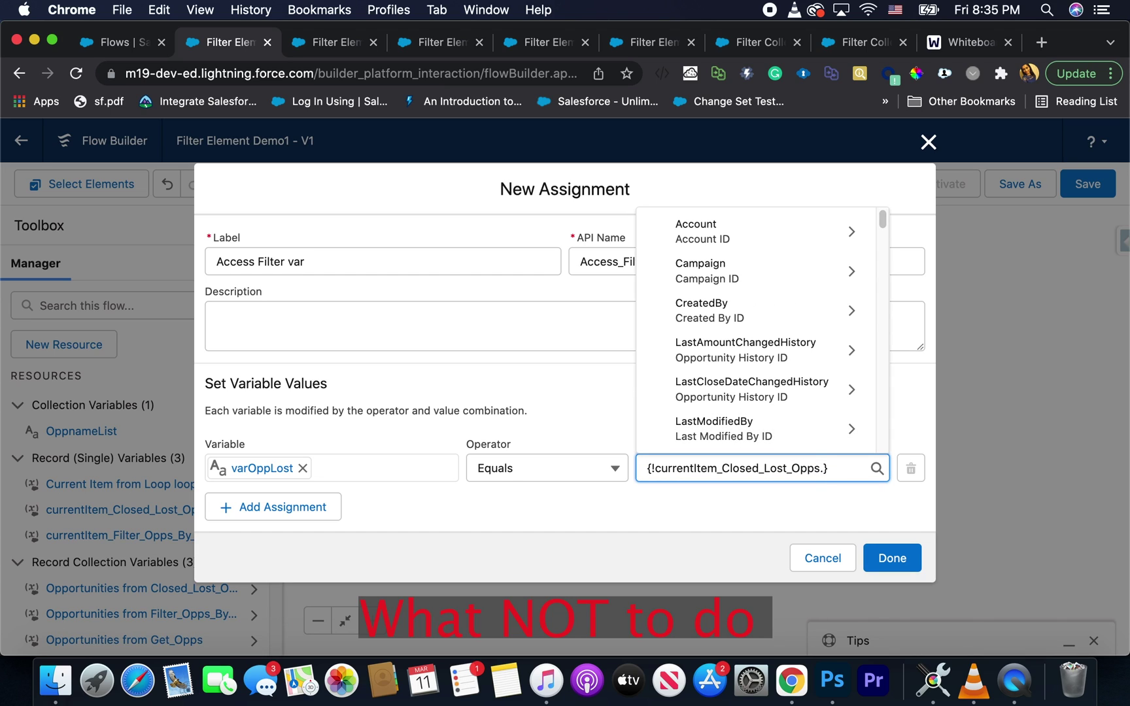
type("Name")
left_click(744, 390)
left_click(751, 507)
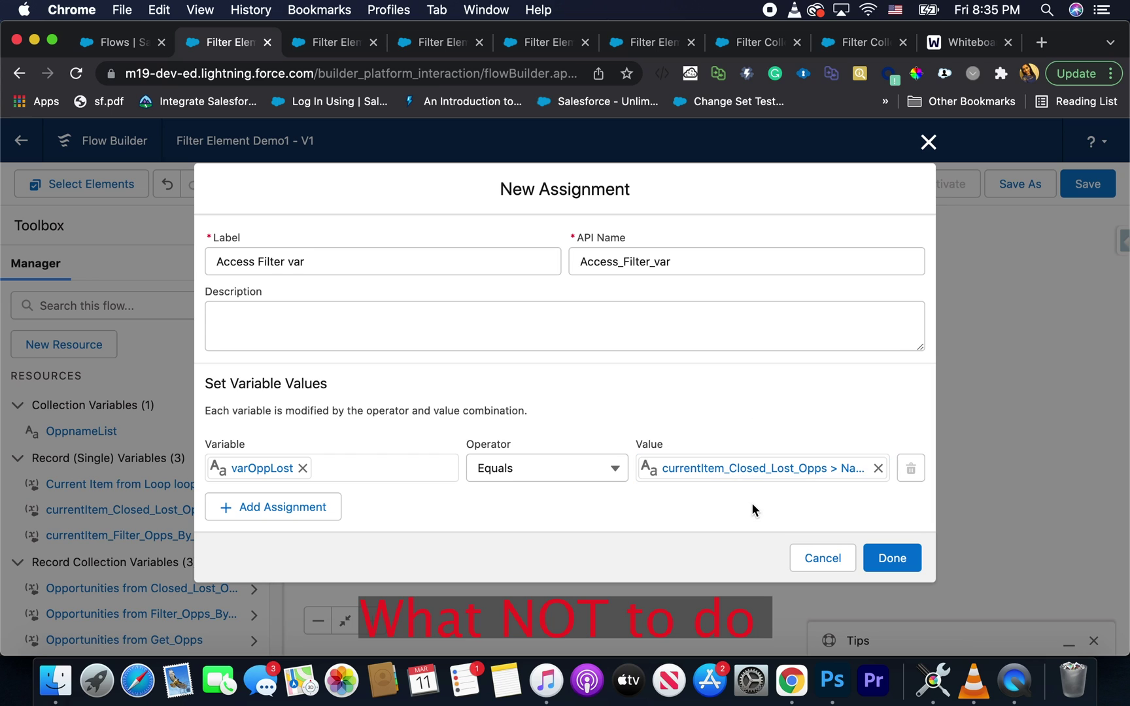
left_click(889, 558)
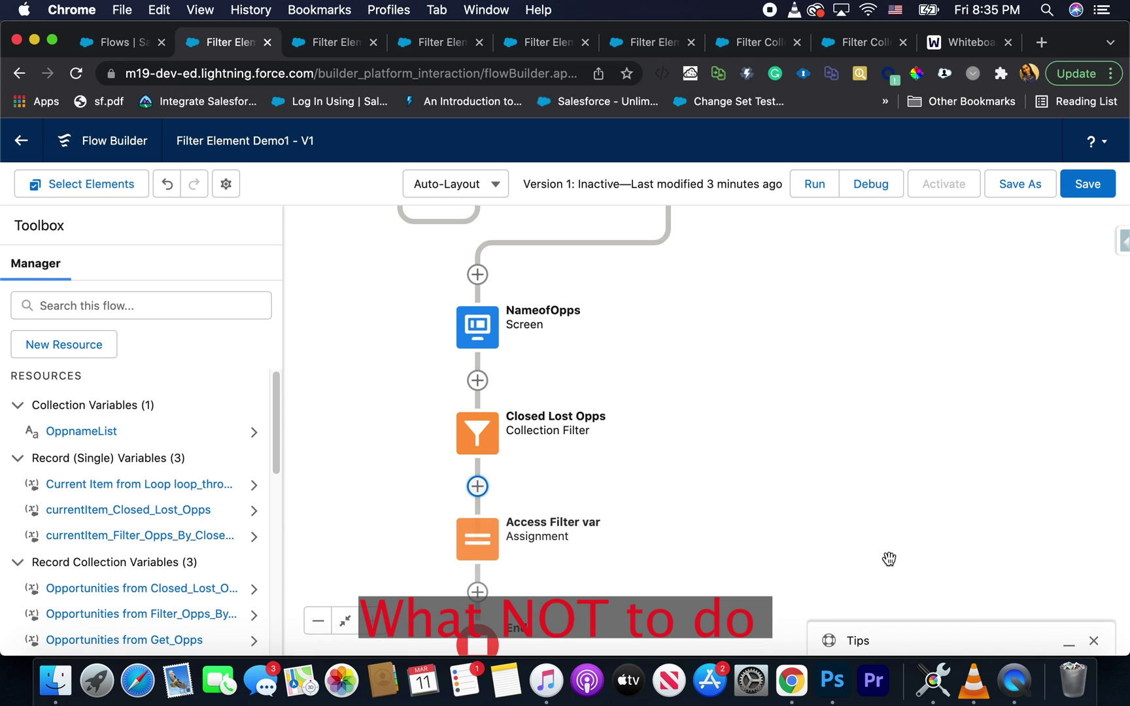
Step: Save the flow, then add a Screen labelled 'lostOpps Name' before End
left_click_drag(794, 547, 785, 482)
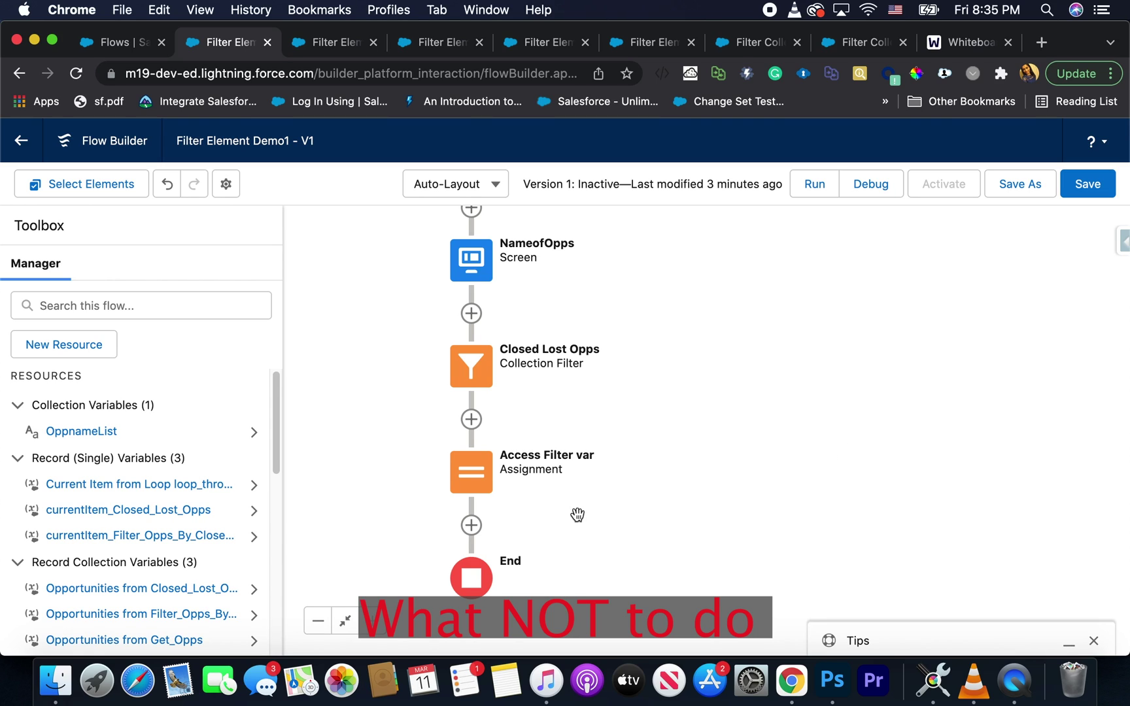
left_click(1083, 193)
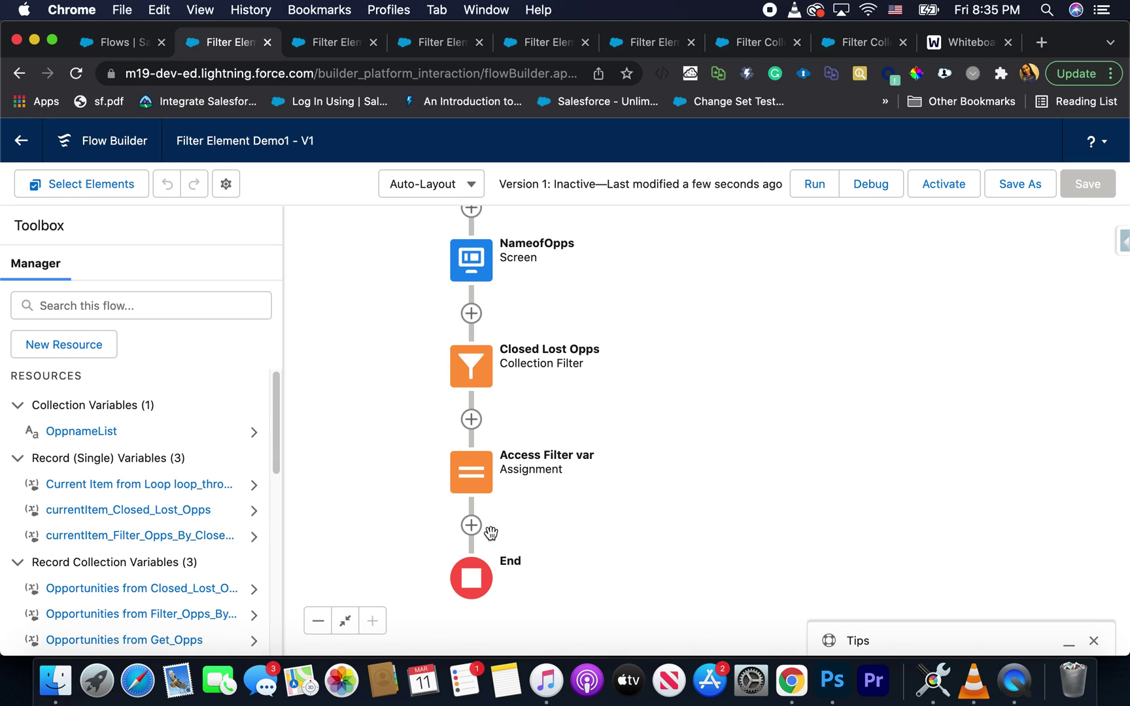
left_click(472, 526)
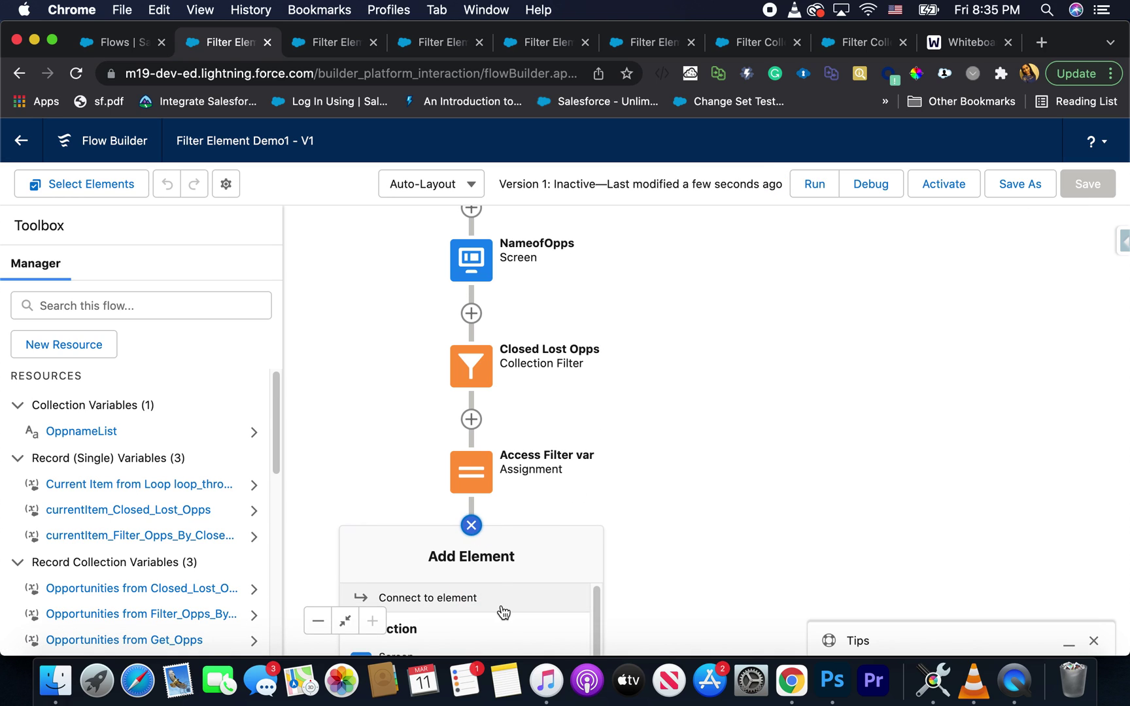
scroll(436, 605, "down", 3)
scroll(436, 605, "up", 2)
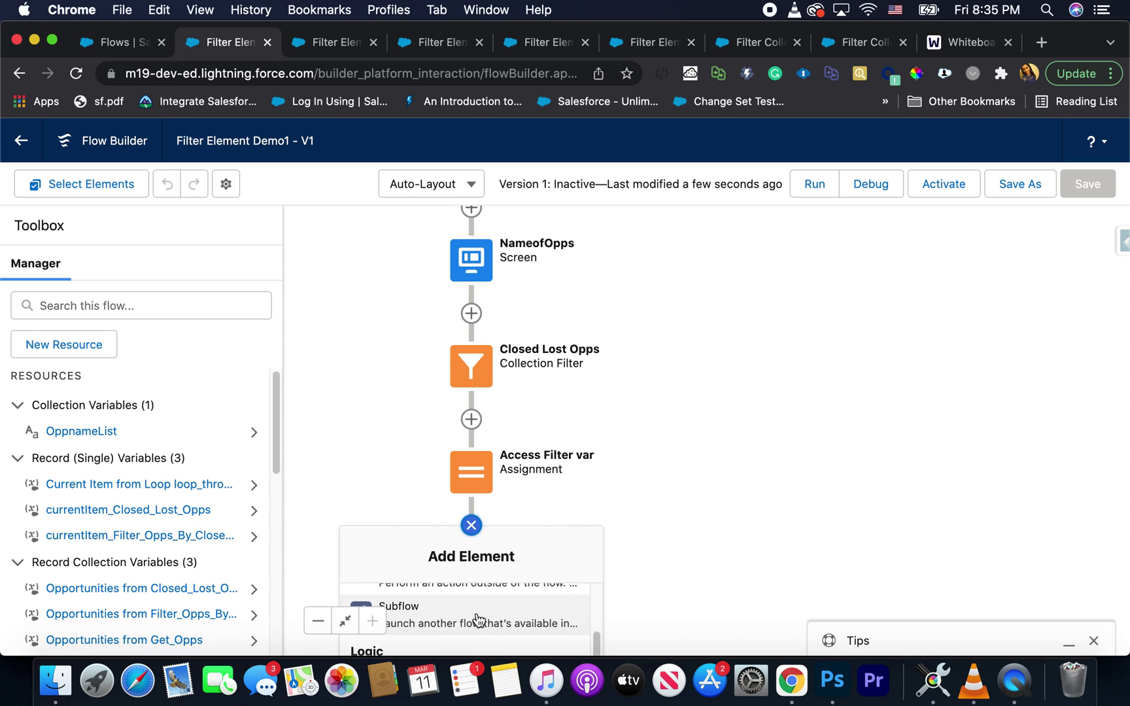
scroll(479, 620, "up", 1)
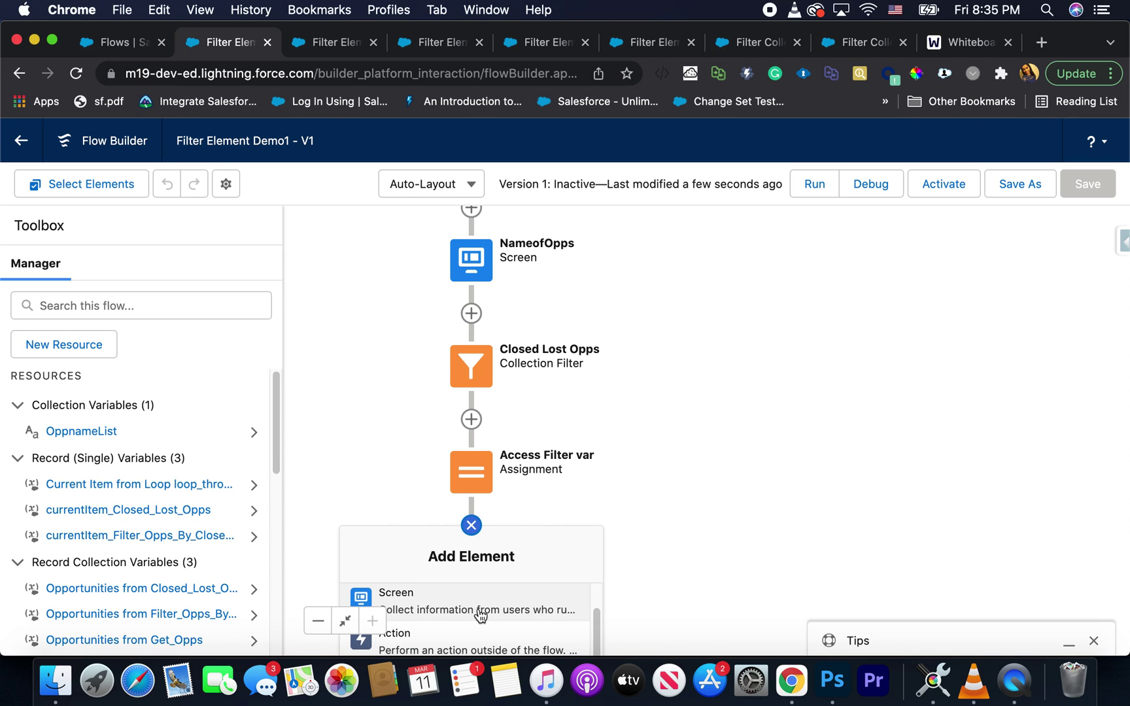
left_click(479, 610)
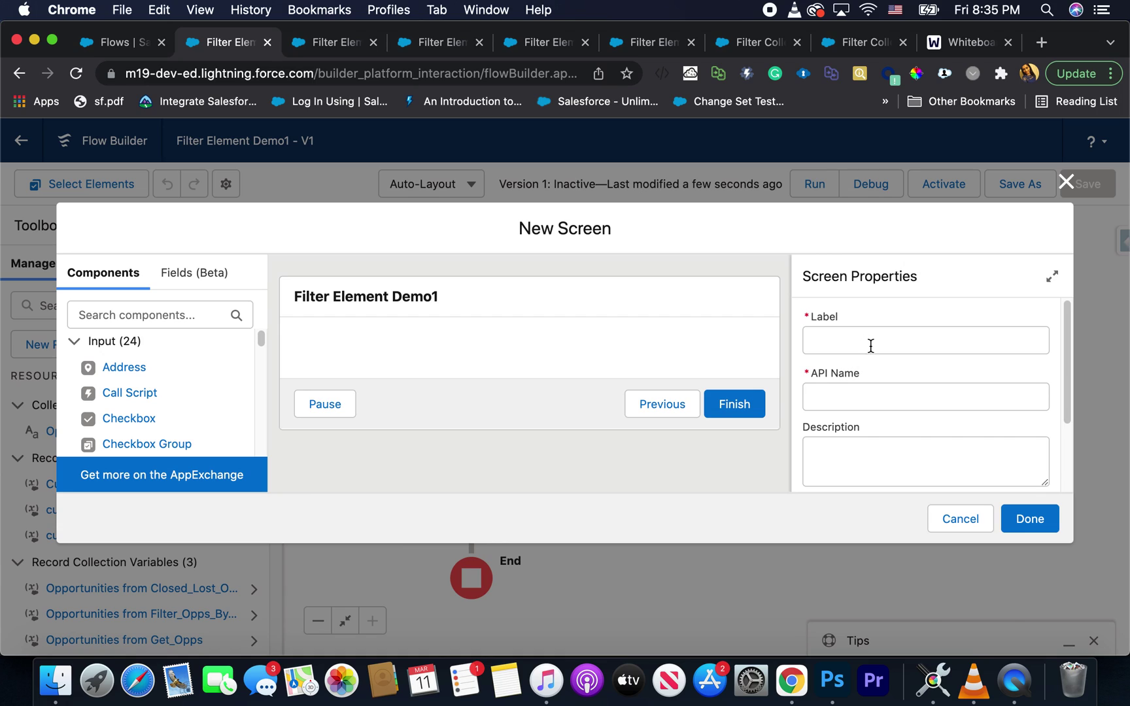
left_click(870, 346)
type("lost")
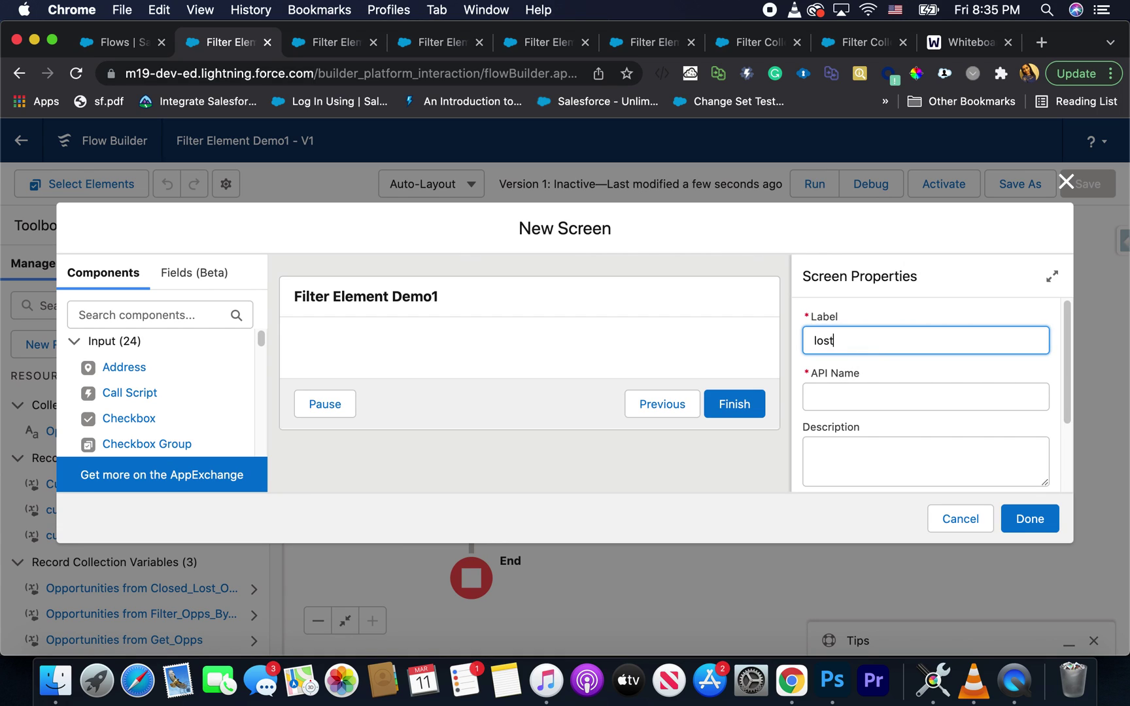
type("Opps Name")
left_click(849, 397)
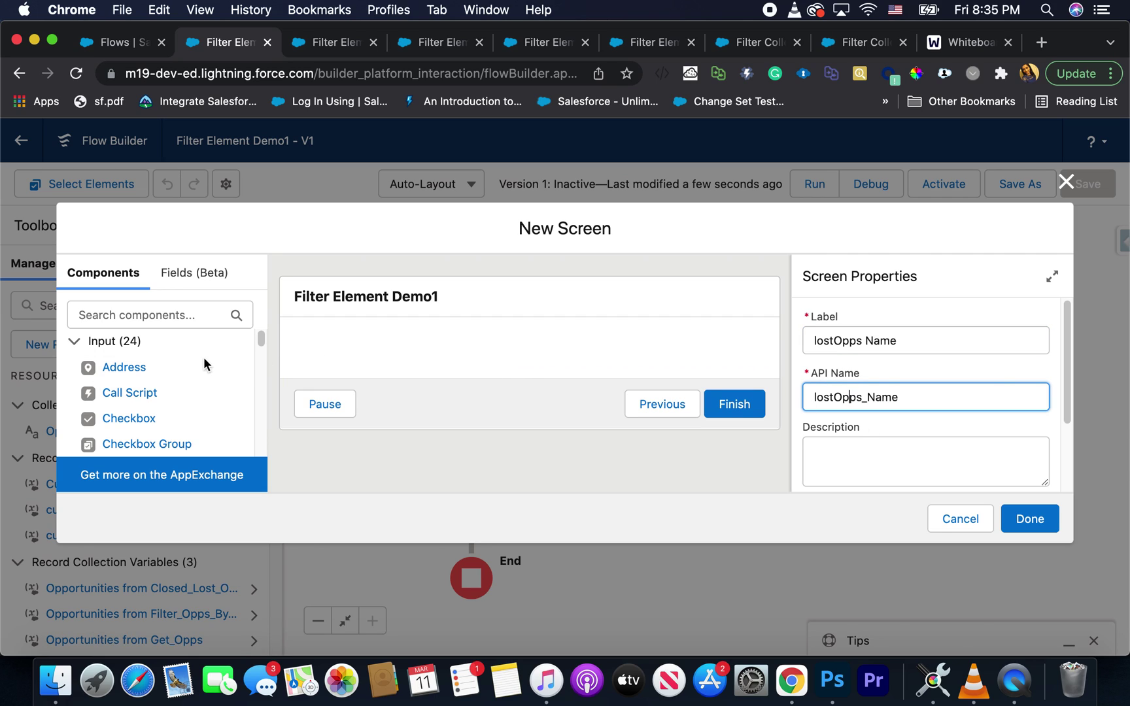
Step: Place a Display Text component on the screen and choose a resource for it
scroll(202, 366, "down", 10)
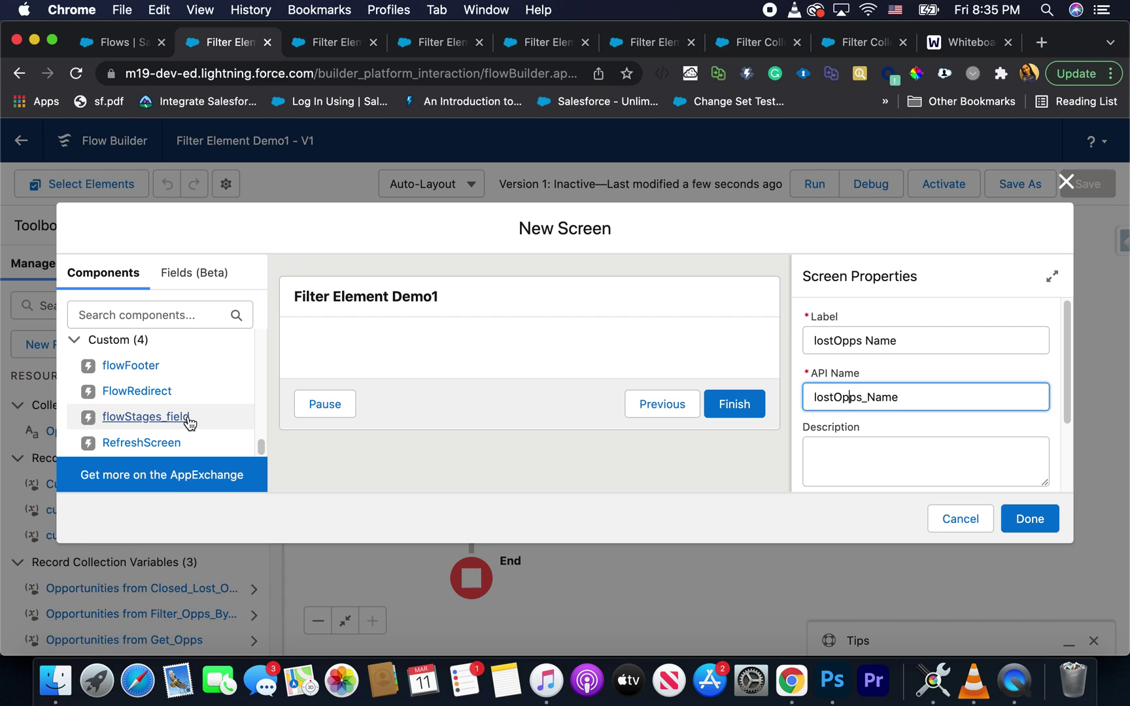
scroll(178, 392, "up", 5)
left_click_drag(145, 390, 386, 357)
left_click(908, 370)
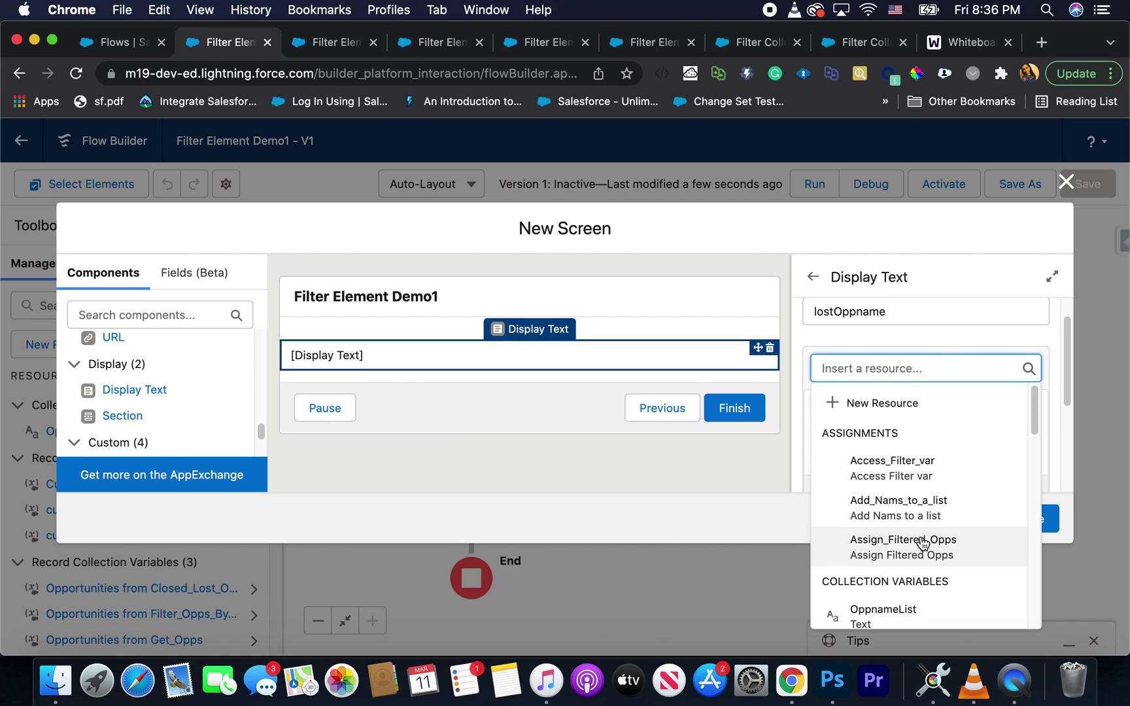
scroll(923, 543, "down", 3)
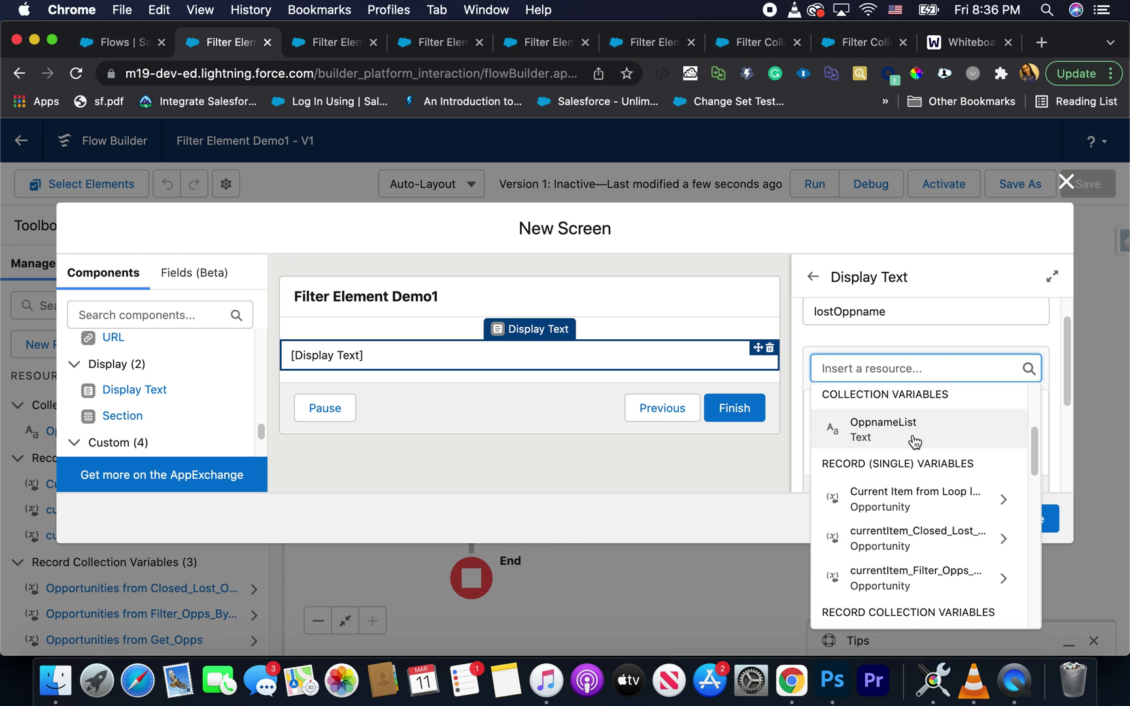
scroll(915, 575, "up", 5)
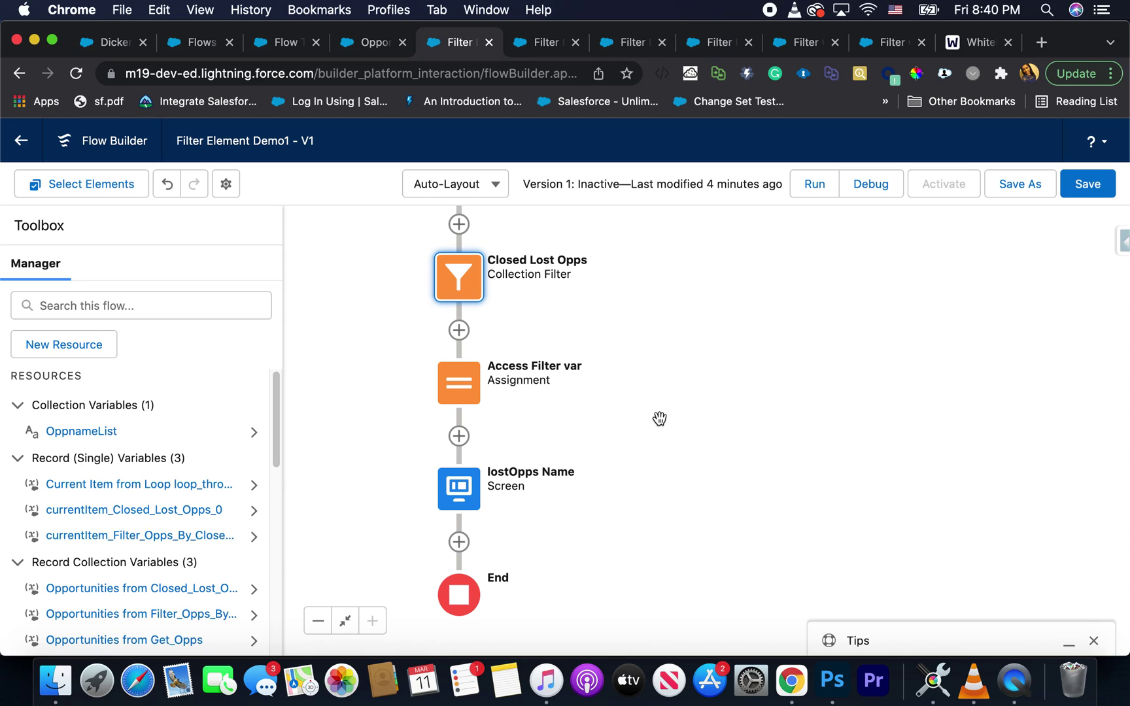
Step: Save the flow, review the debug details, and advance the debug run past the first screen
left_click(1087, 191)
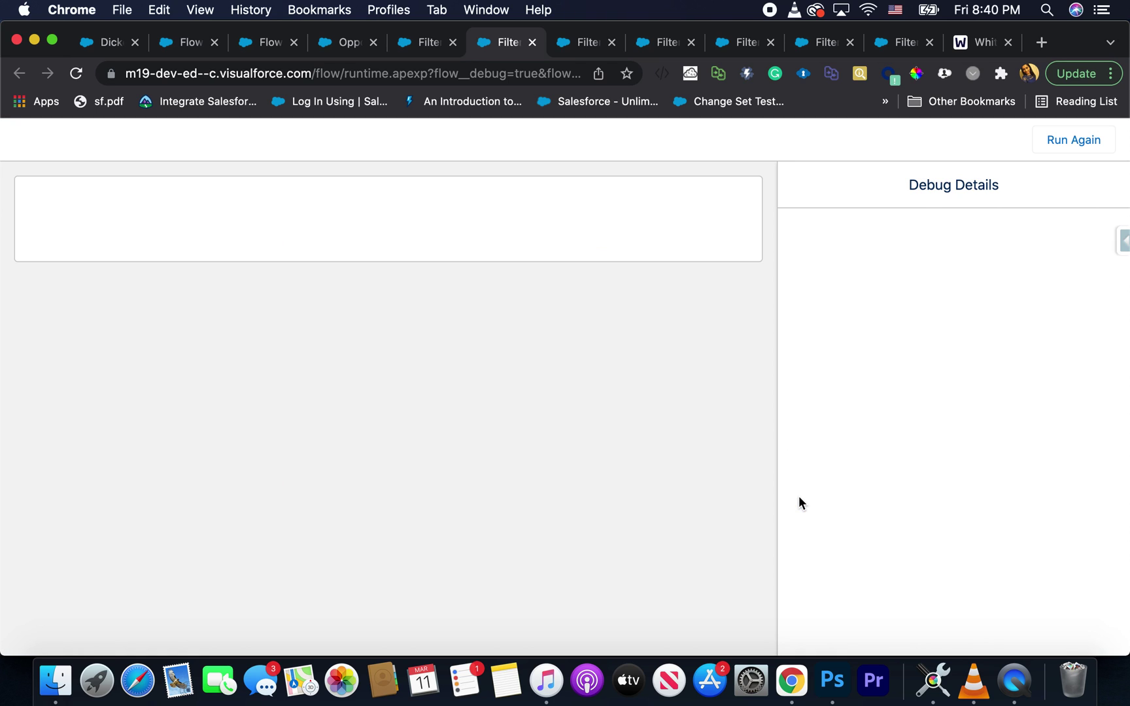
scroll(969, 486, "up", 1)
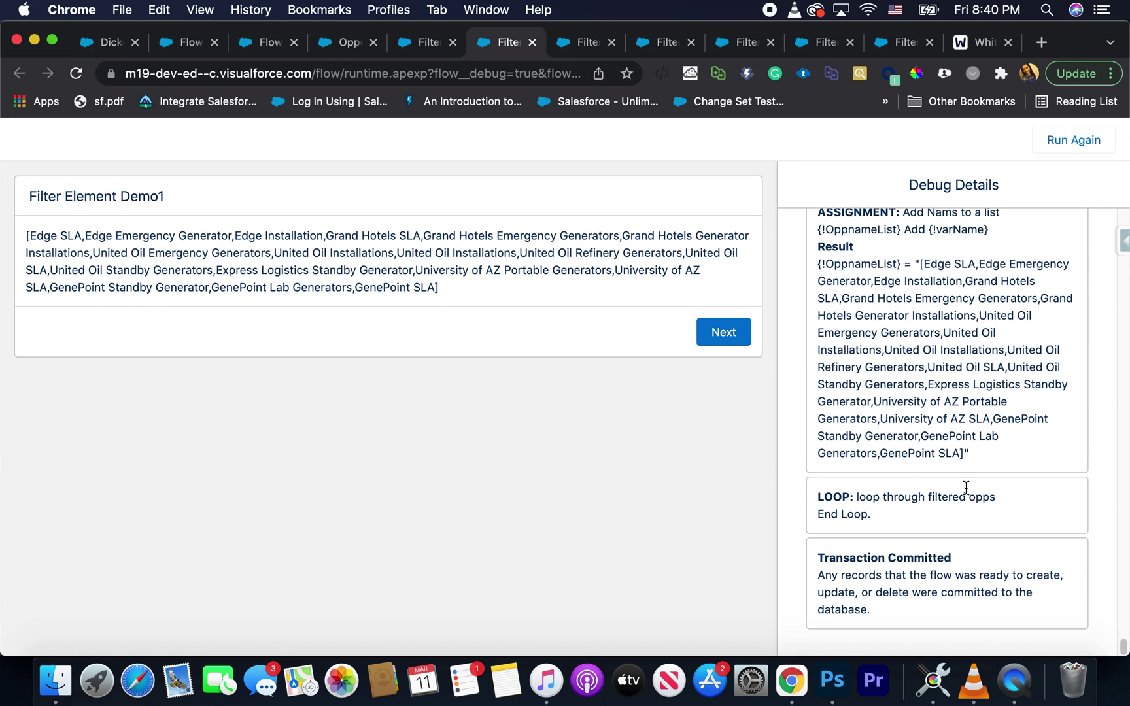
scroll(974, 495, "up", 5)
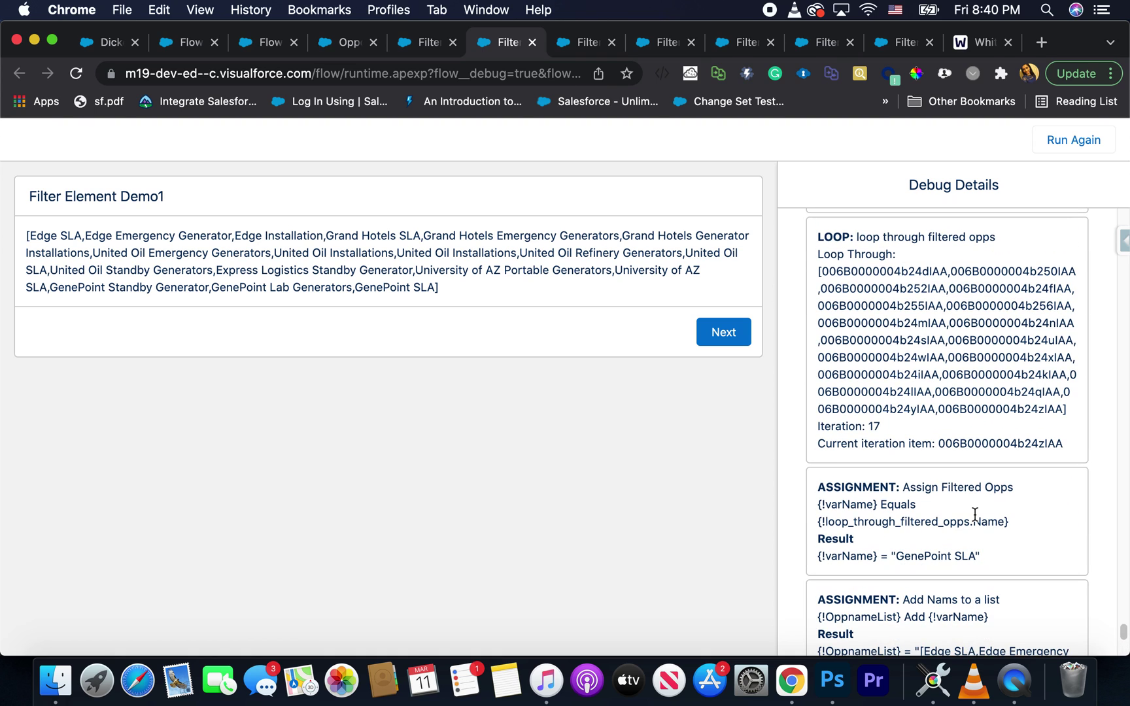
scroll(907, 425, "up", 3)
scroll(929, 471, "down", 6)
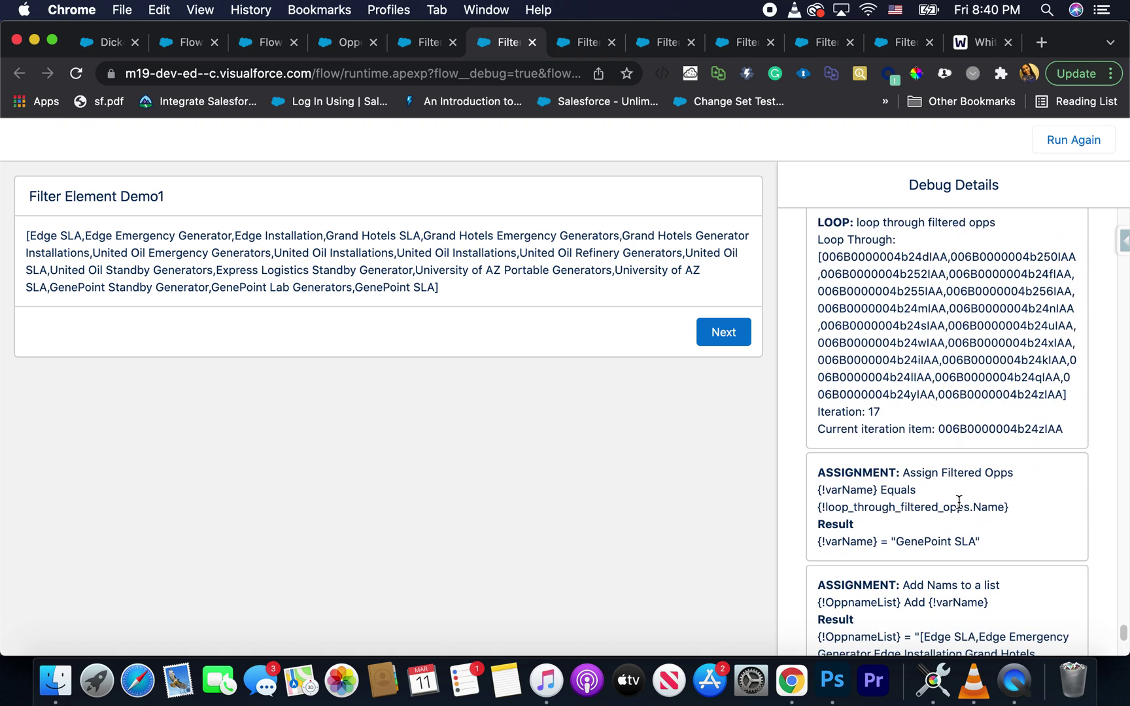
scroll(948, 513, "down", 3)
scroll(868, 485, "up", 1)
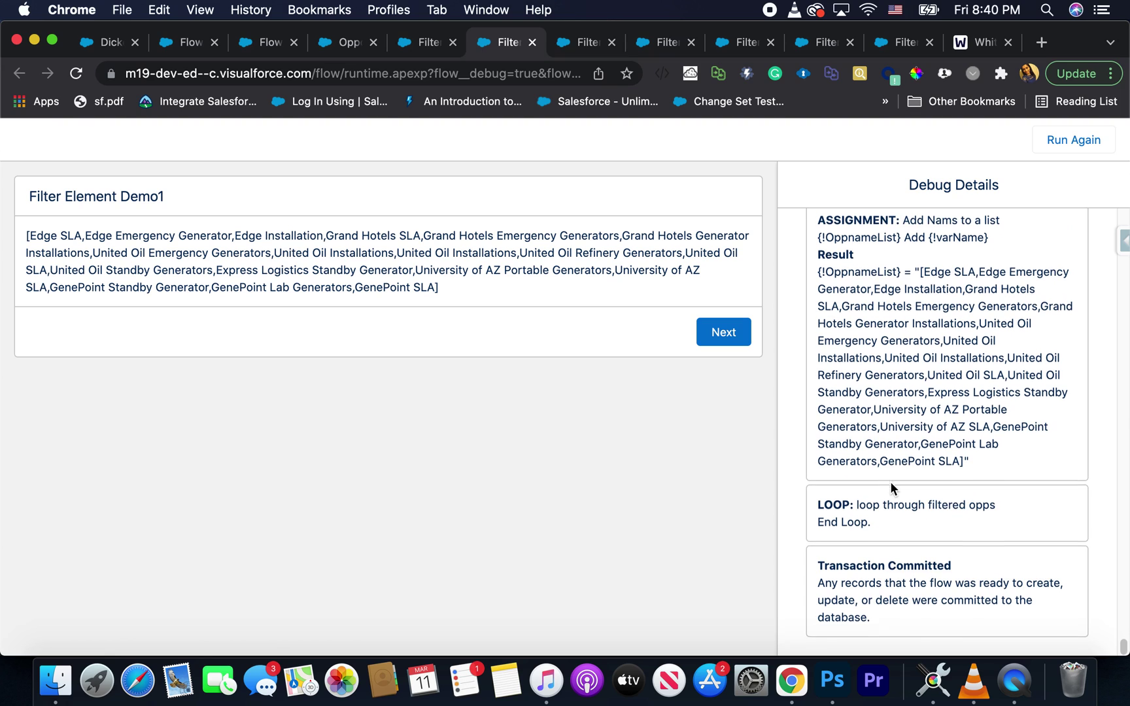
scroll(949, 502, "down", 1)
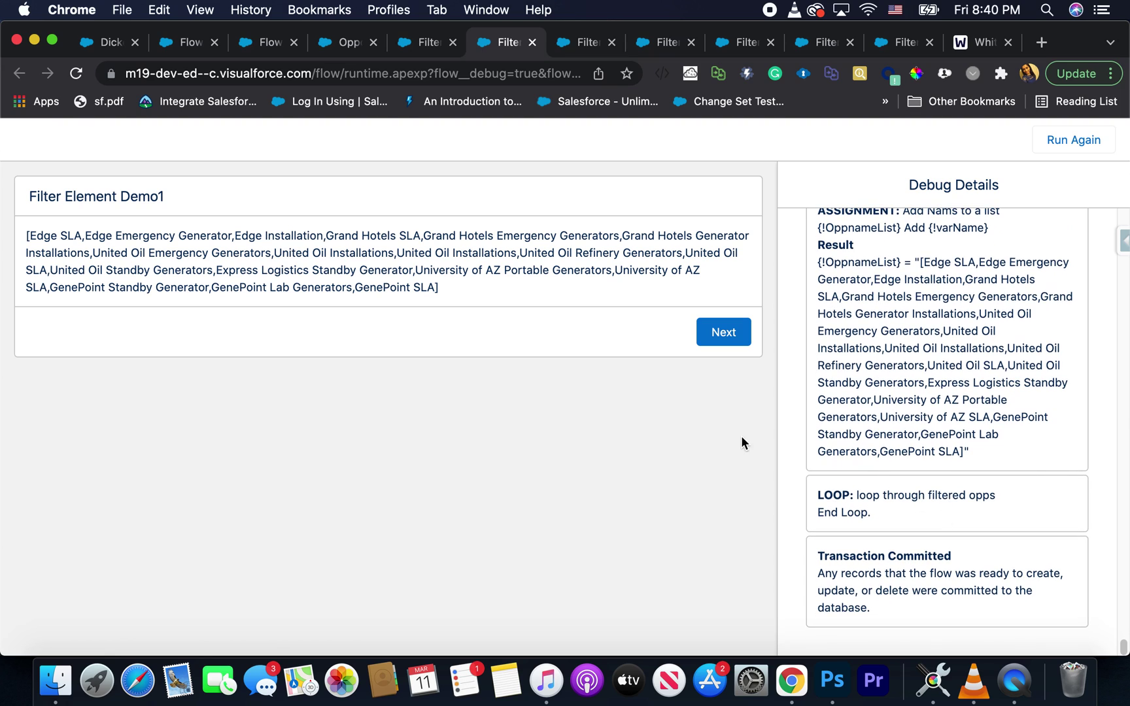
left_click(746, 340)
Step: Highlight the 55 source items, varOppLost's null result and currentItem_Closed_Lost_Opps_0 in the debug log
scroll(915, 436, "up", 5)
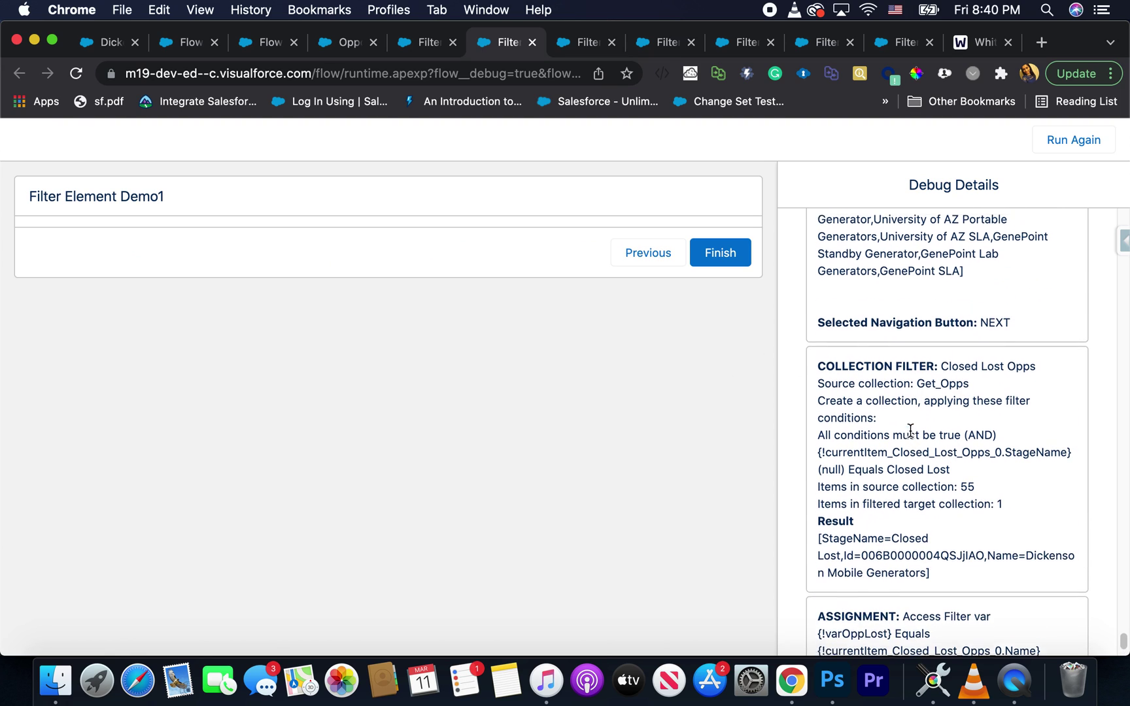
double_click(968, 491)
scroll(1017, 510, "down", 1)
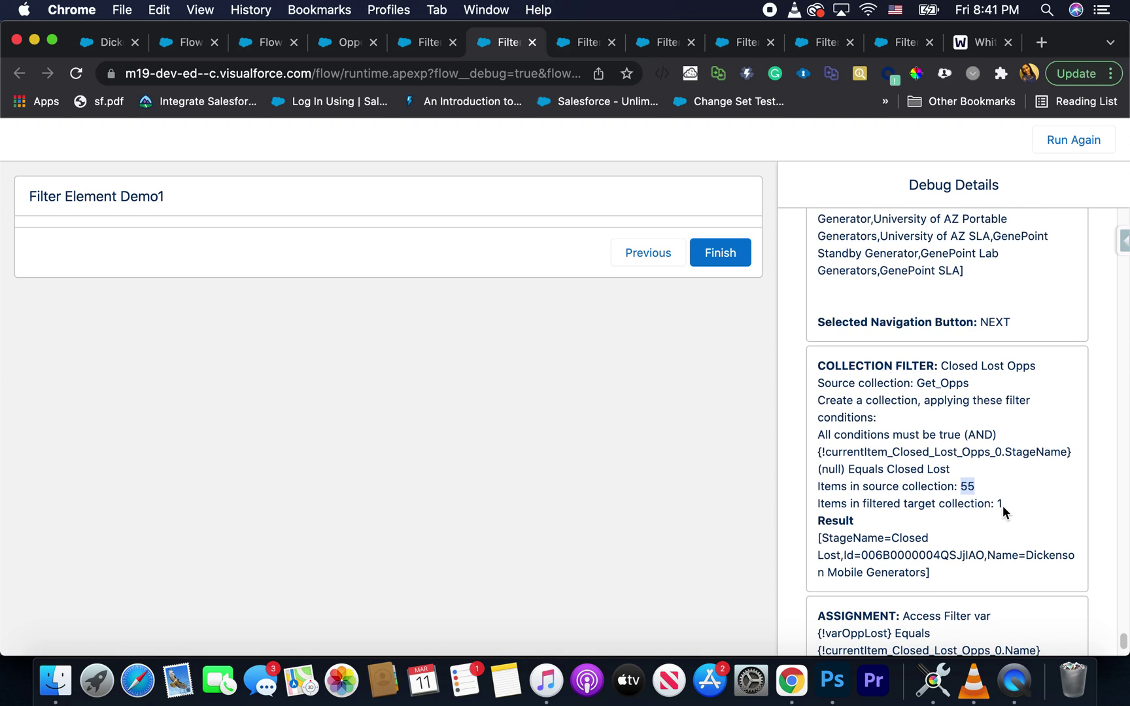
scroll(1004, 510, "down", 5)
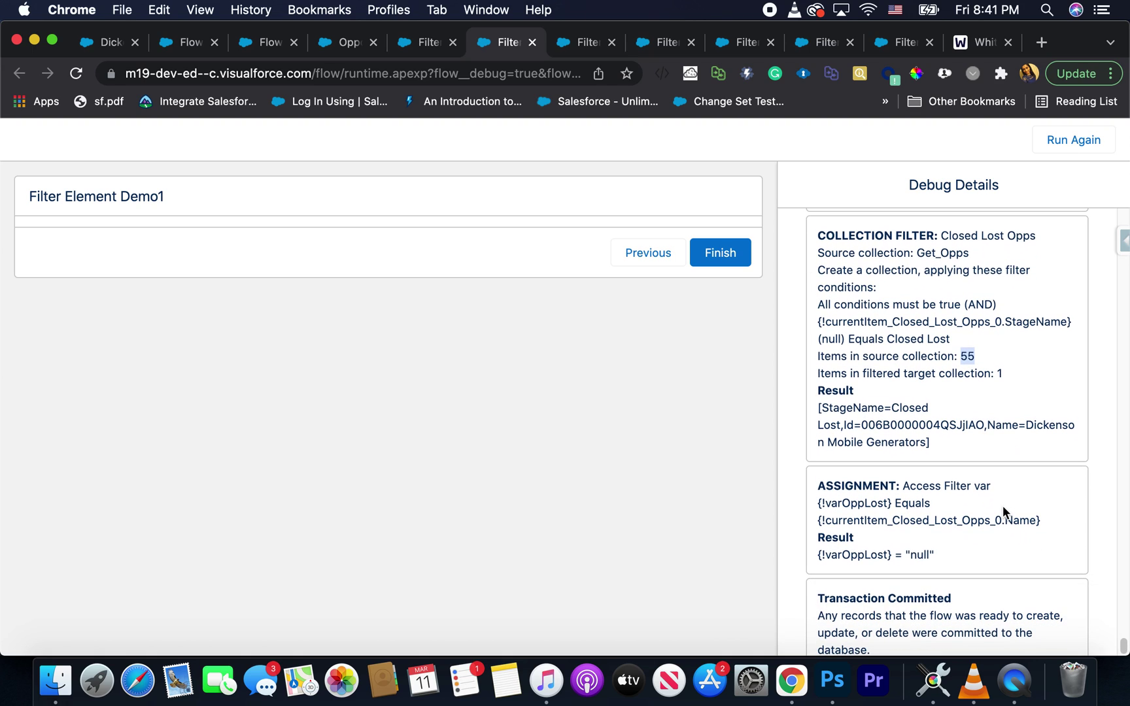
double_click(914, 556)
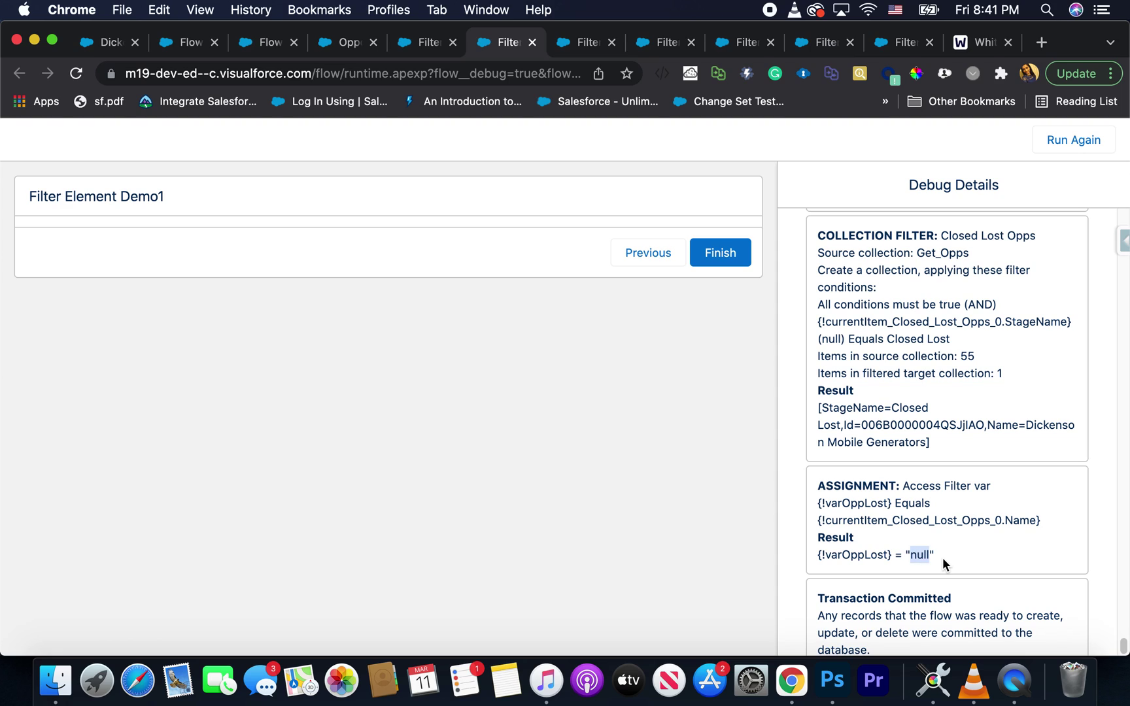
scroll(944, 563, "down", 1)
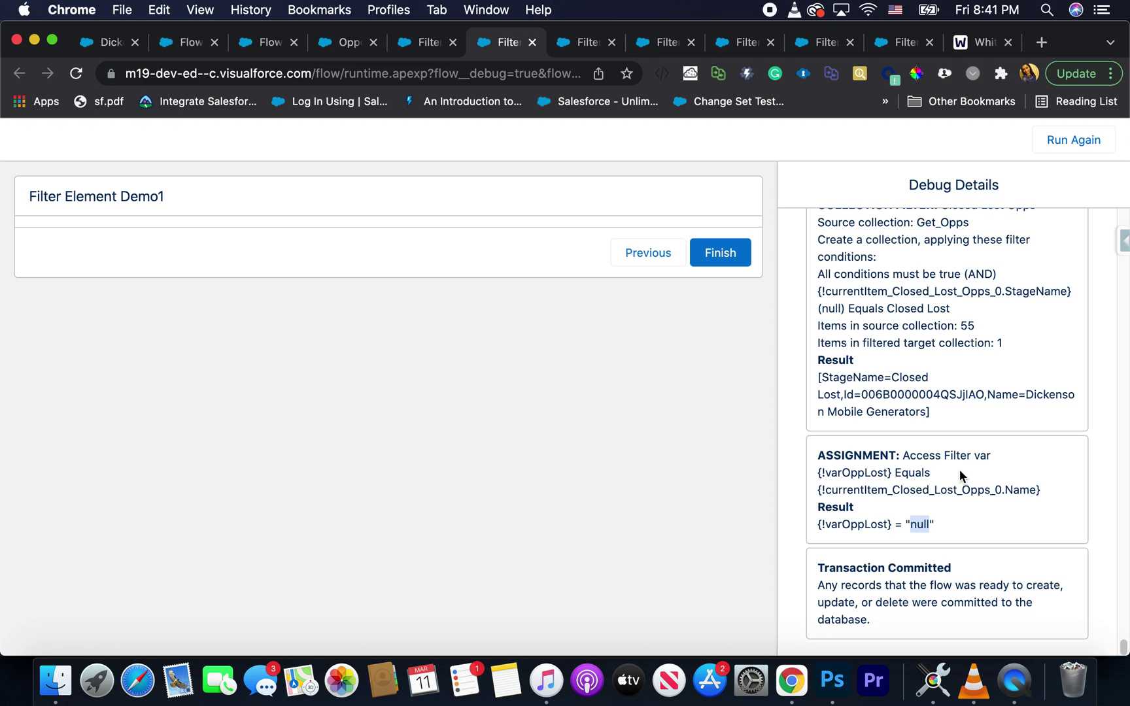
left_click_drag(826, 491, 923, 492)
double_click(861, 490)
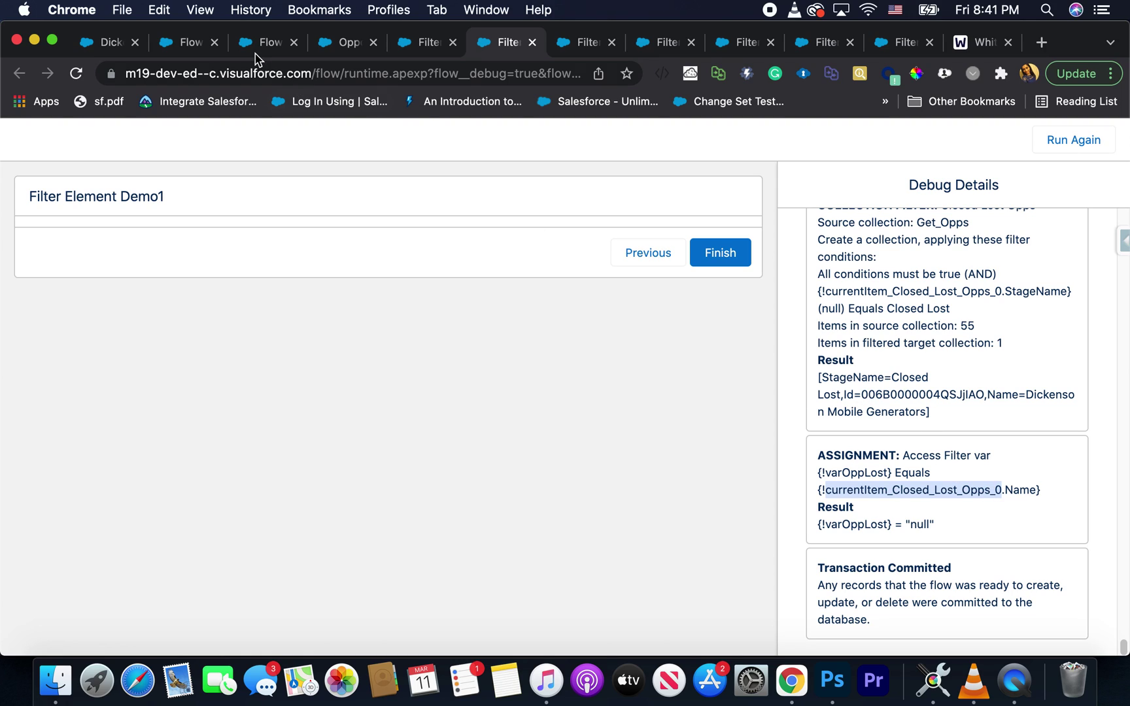
Step: Return to the Flow Builder canvas and pan up to show the loop and its assignments
left_click(435, 52)
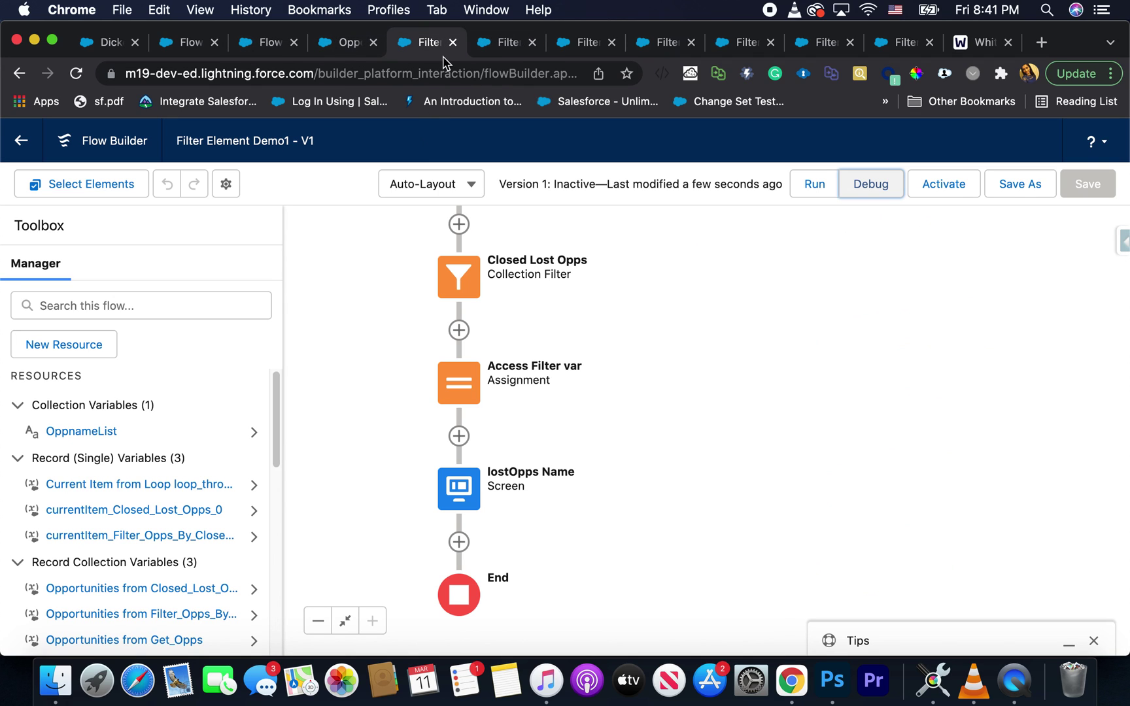
scroll(167, 562, "down", 1)
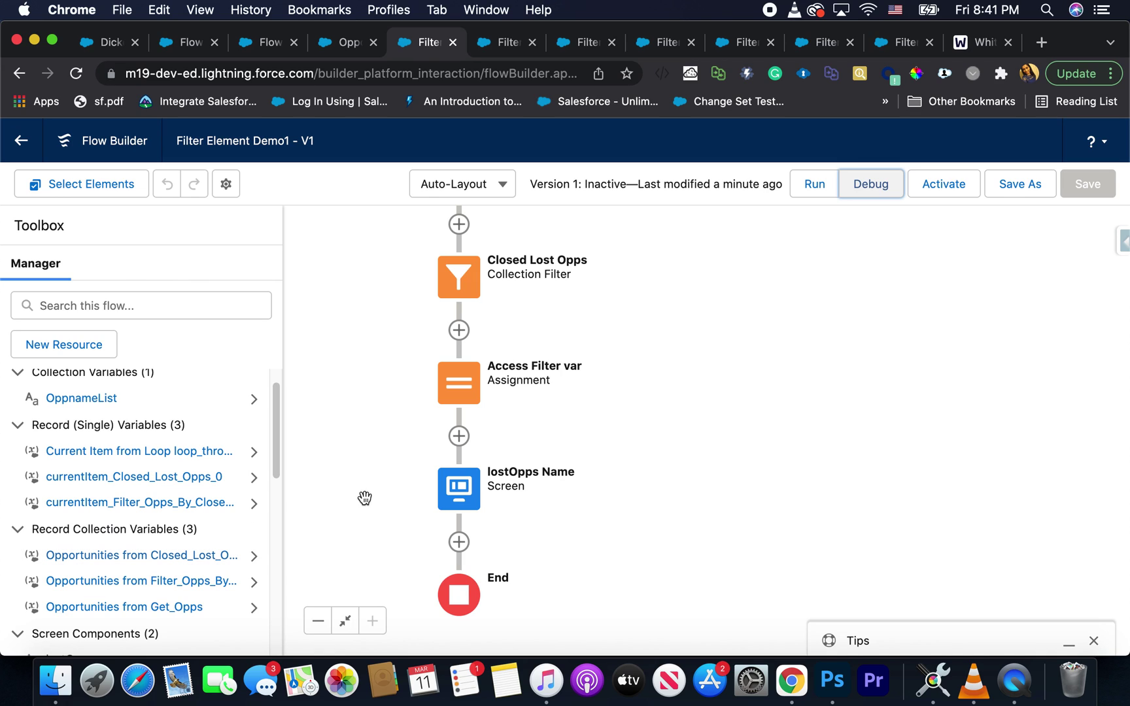
scroll(707, 460, "up", 5)
scroll(726, 465, "up", 5)
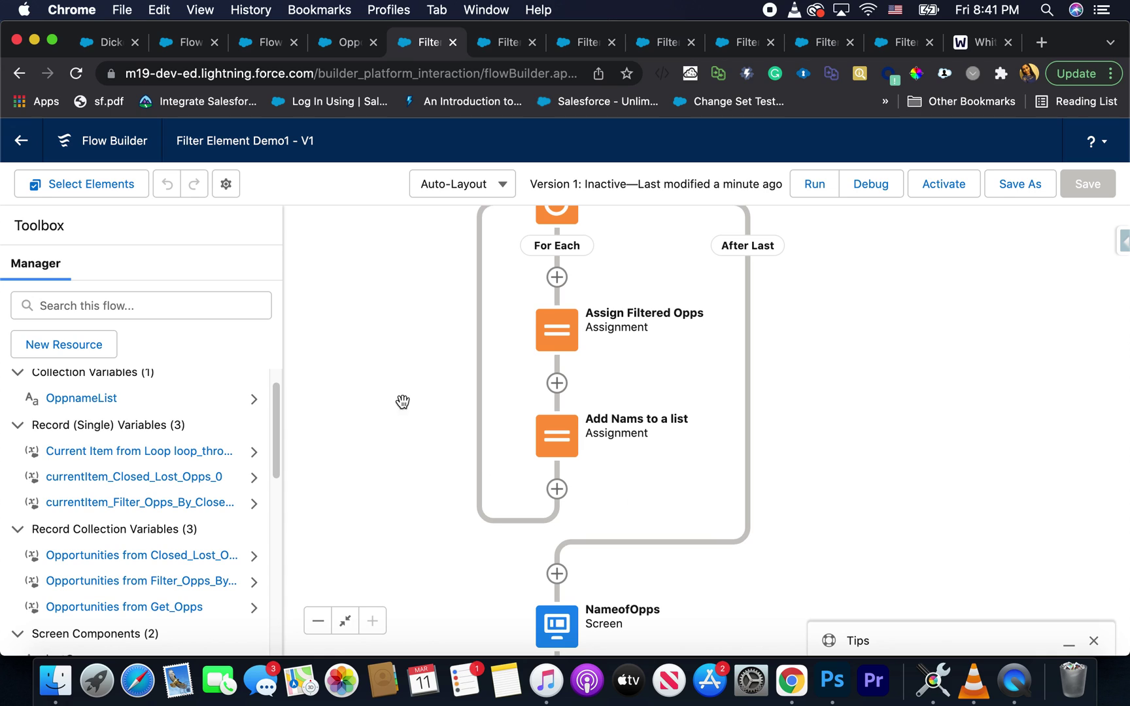
mouse_move(413, 292)
left_mouse_down()
mouse_move(412, 414)
mouse_move(421, 308)
left_mouse_up()
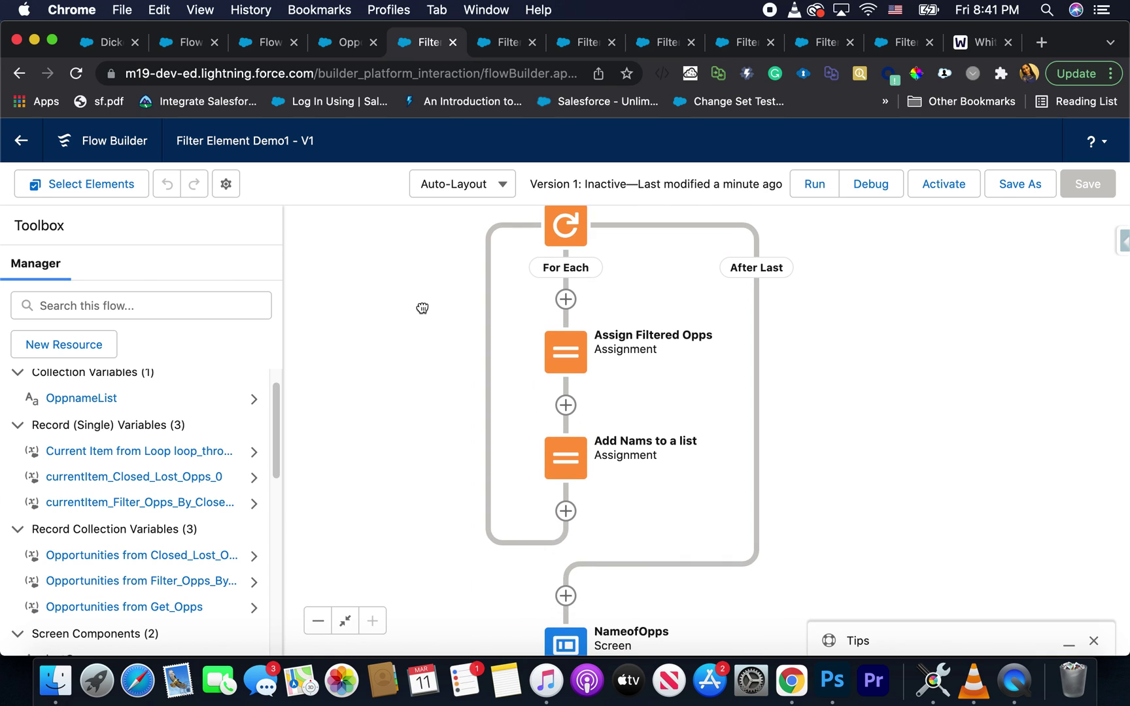
scroll(174, 537, "up", 2)
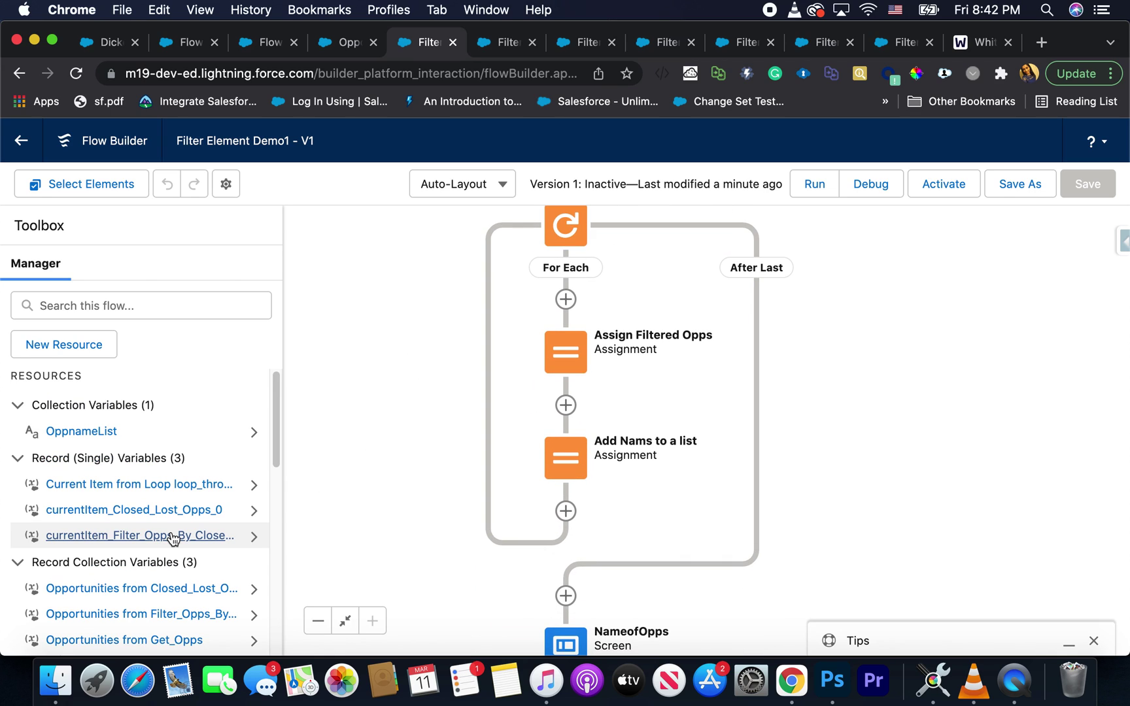